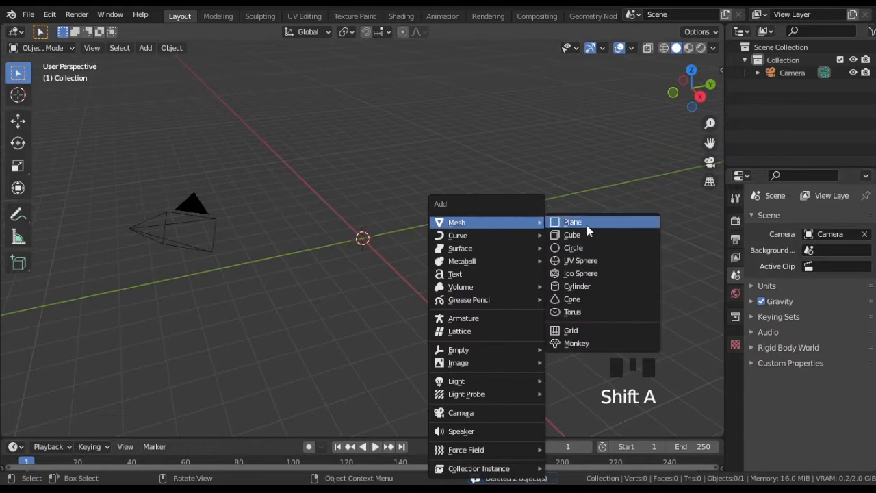
Step: Add a plane mesh and rotate it 90° about the Y axis so it stands upright
{"action": "left_click", "coordinate": [566, 222]}
{"action": "type", "text": "ry90"}
{"action": "key", "text": "Return"}
{"action": "scroll", "coordinate": [377, 294], "scroll_direction": "up", "scroll_amount": 6}
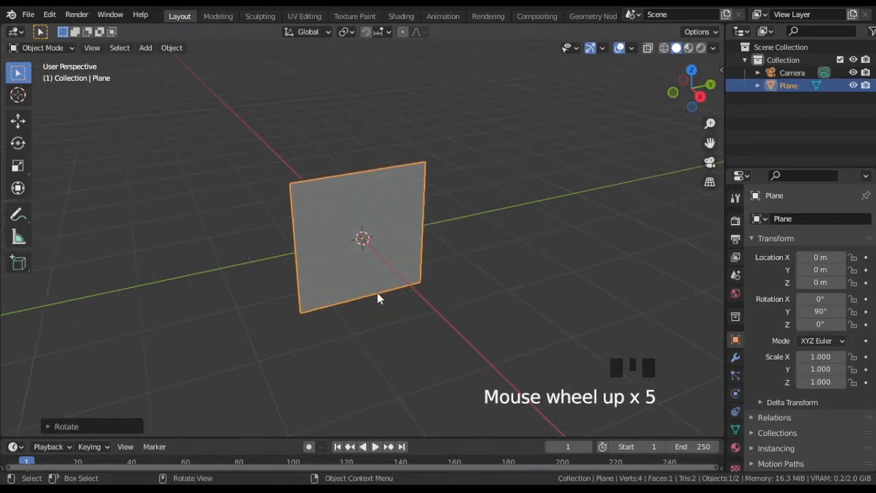
Step: Add a Subdivision Surface modifier to the plane with viewport and render levels both set to 3
{"action": "left_click", "coordinate": [735, 358]}
{"action": "left_click", "coordinate": [849, 219]}
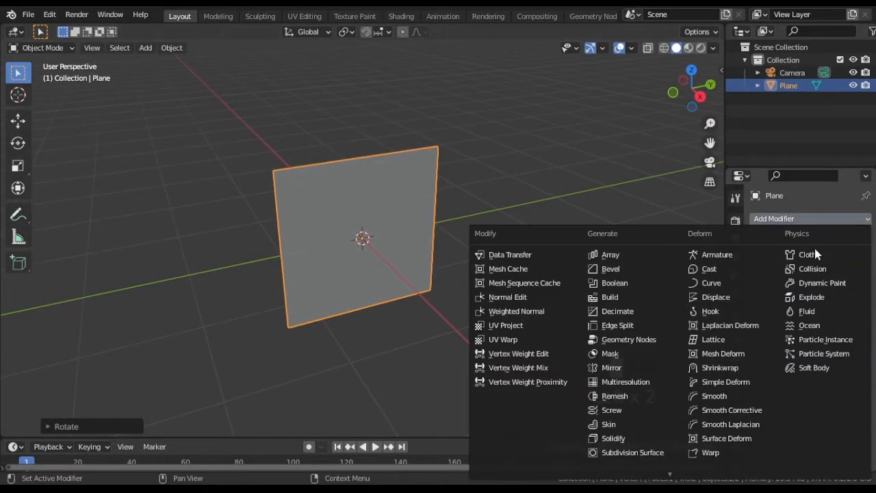
{"action": "left_click", "coordinate": [650, 453]}
{"action": "left_click", "coordinate": [852, 276]}
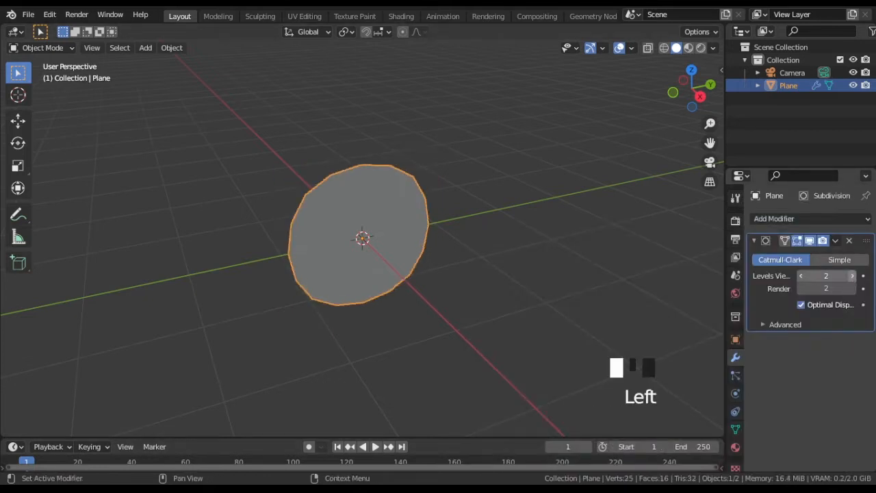
{"action": "left_click", "coordinate": [852, 276]}
{"action": "left_click", "coordinate": [853, 289]}
Step: View the plane from the right side and turn the area below the 3D viewport into a Shader Editor
{"action": "middle_click_drag", "start_coordinate": [570, 309], "coordinate": [520, 290]}
{"action": "scroll", "coordinate": [391, 313], "scroll_direction": "down", "scroll_amount": 2}
{"action": "left_click_drag", "start_coordinate": [34, 436], "coordinate": [68, 272]}
{"action": "left_click", "coordinate": [15, 280]}
{"action": "left_click", "coordinate": [46, 402]}
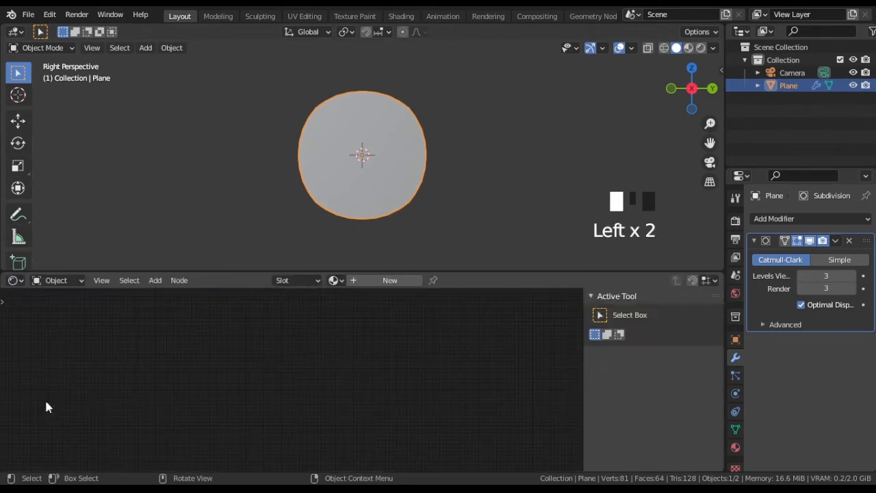
Step: Create a new material named sun on the plane and rename the plane object to sun
{"action": "left_click", "coordinate": [354, 279]}
{"action": "left_click", "coordinate": [356, 280]}
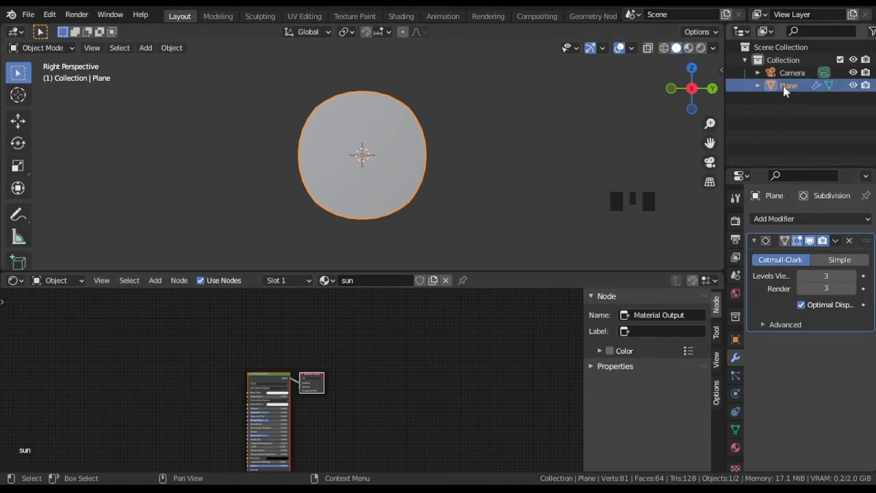
{"action": "key", "text": "Return"}
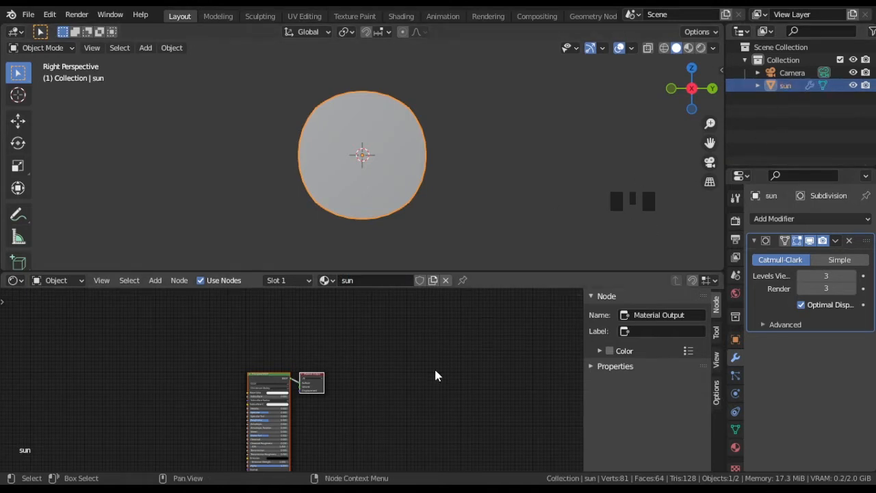
Step: Set the sun material's blend mode to Alpha Hashed
{"action": "middle_click_drag", "start_coordinate": [327, 418], "coordinate": [362, 390]}
{"action": "left_click", "coordinate": [735, 447]}
{"action": "scroll", "coordinate": [773, 411], "scroll_direction": "down", "scroll_amount": 20}
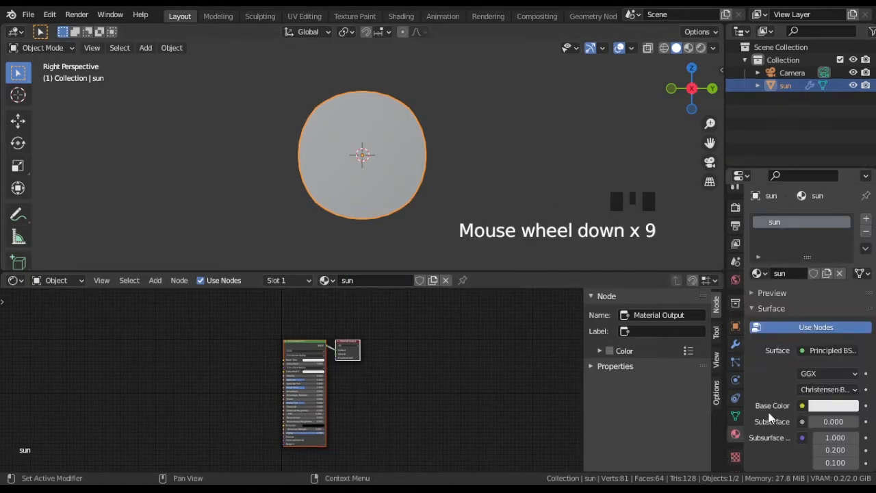
{"action": "scroll", "coordinate": [773, 409], "scroll_direction": "down", "scroll_amount": 2}
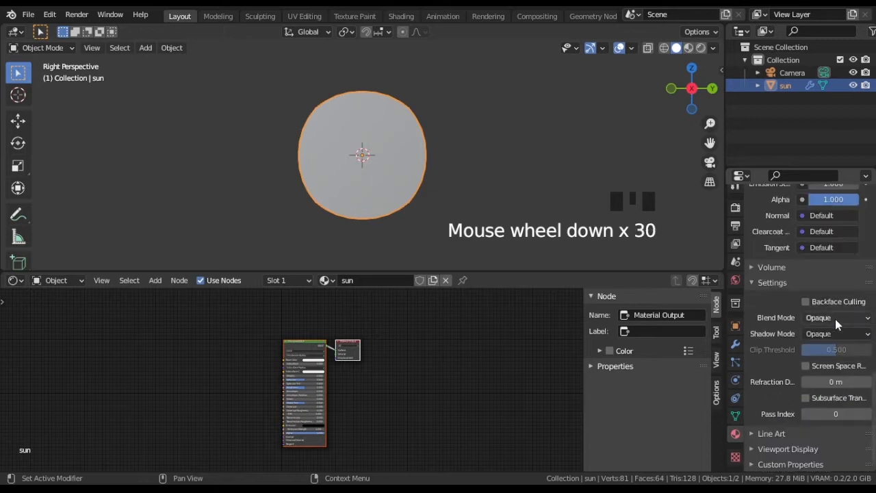
{"action": "left_click", "coordinate": [835, 317]}
{"action": "left_click", "coordinate": [831, 361]}
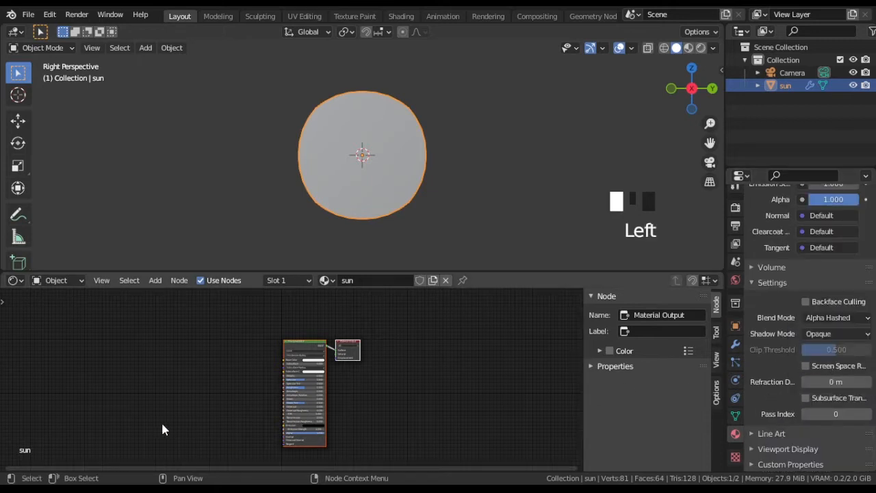
Step: Add a Texture Coordinate node in the empty space to the left of the Principled BSDF
{"action": "scroll", "coordinate": [166, 414], "scroll_direction": "up", "scroll_amount": 10}
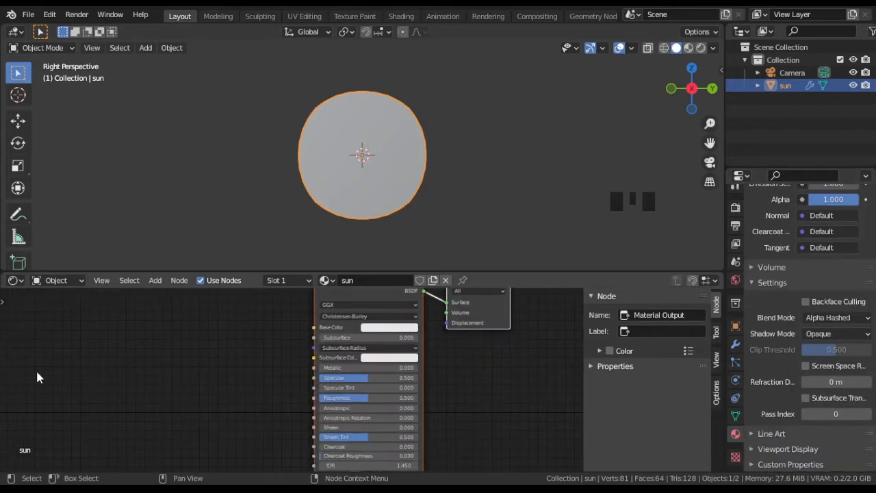
{"action": "middle_click_drag", "start_coordinate": [38, 377], "coordinate": [247, 370]}
{"action": "key", "text": "shift+a"}
{"action": "mouse_move", "coordinate": [225, 352]}
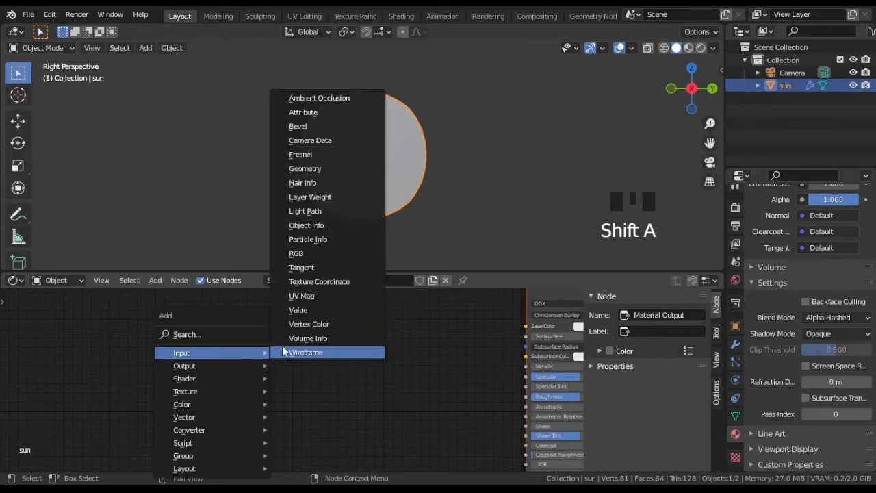
{"action": "left_click", "coordinate": [298, 281]}
{"action": "left_click", "coordinate": [65, 327]}
Step: Add a Mapping node of type Texture and feed its Vector input from the Object coordinates
{"action": "key", "text": "shift+a"}
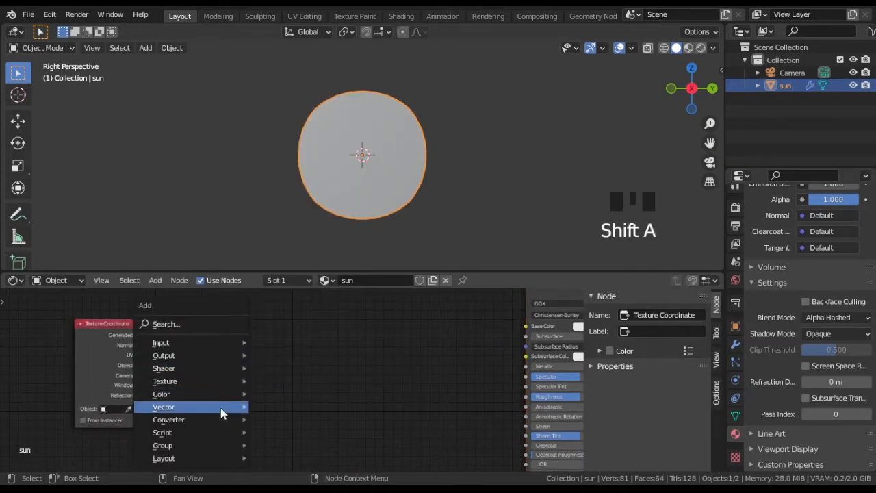
{"action": "mouse_move", "coordinate": [229, 408]}
{"action": "left_click", "coordinate": [287, 322]}
{"action": "left_click", "coordinate": [186, 312]}
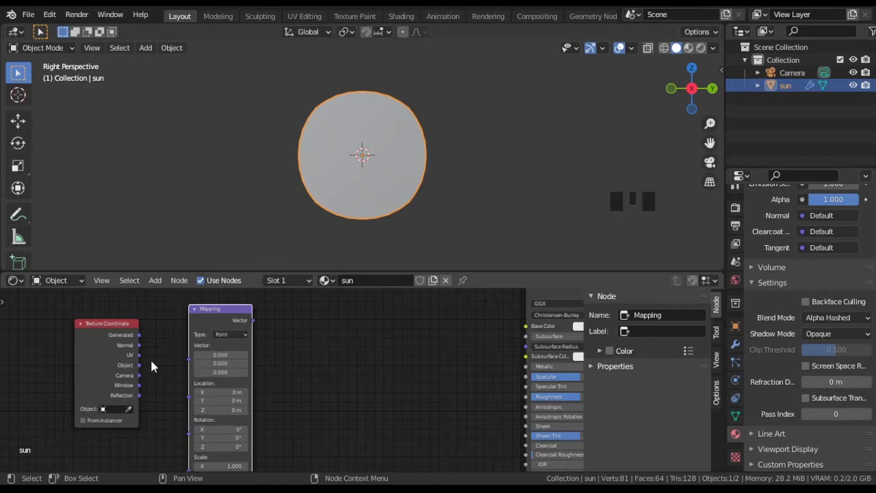
{"action": "left_click_drag", "start_coordinate": [139, 365], "coordinate": [189, 360]}
{"action": "left_click", "coordinate": [230, 334]}
{"action": "left_click", "coordinate": [235, 346]}
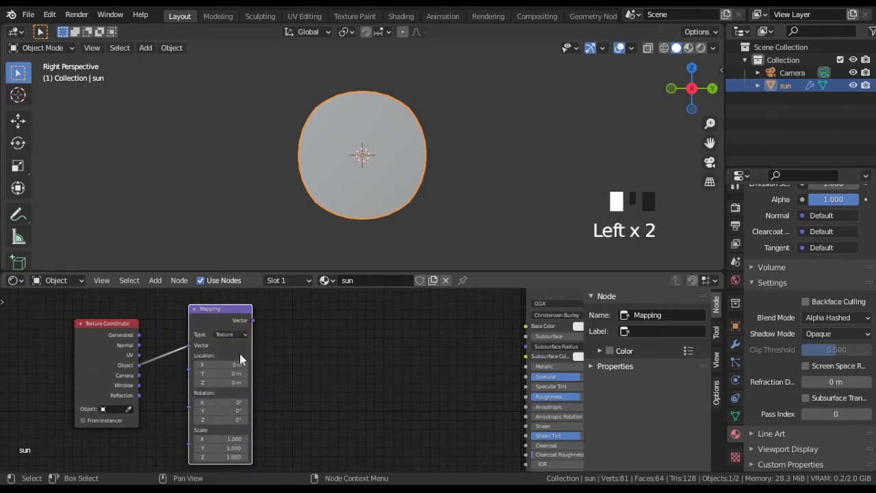
Step: Add a Wave Texture node beside the Mapping node, and a second Mapping node to its right
{"action": "key", "text": "shift+a"}
{"action": "mouse_move", "coordinate": [308, 329]}
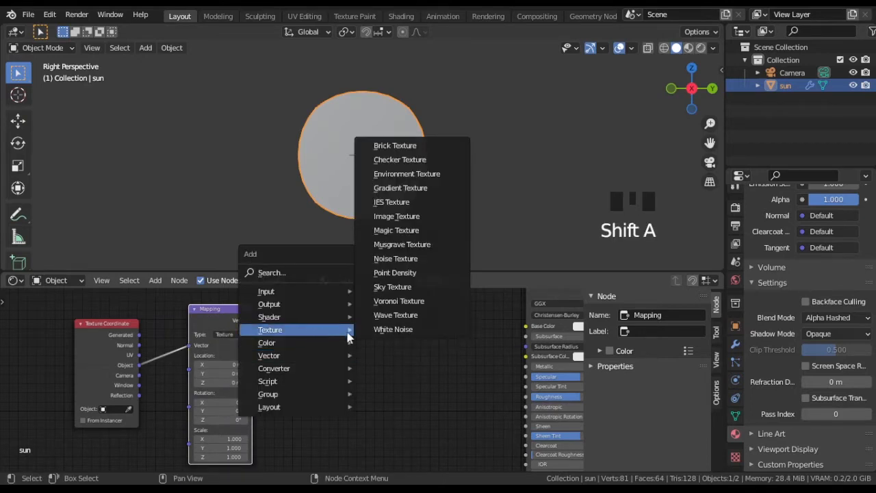
{"action": "left_click", "coordinate": [401, 315]}
{"action": "left_click", "coordinate": [271, 309]}
{"action": "key", "text": "shift+a"}
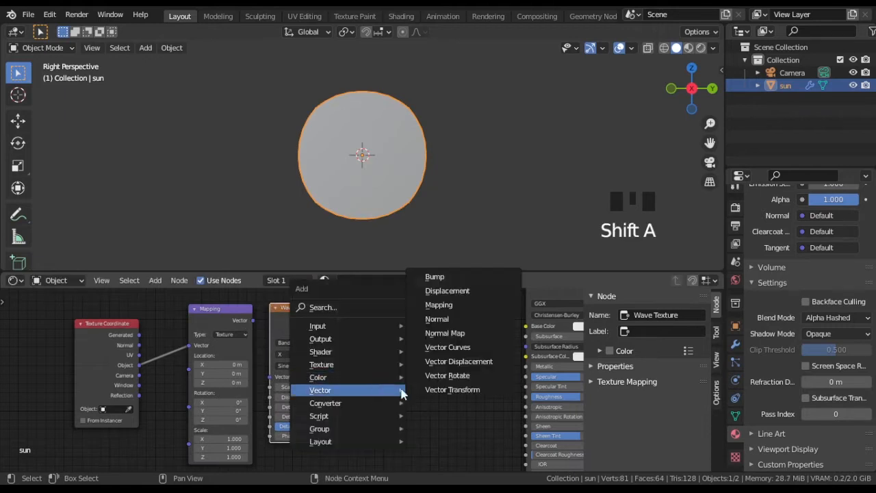
{"action": "left_click", "coordinate": [438, 308]}
{"action": "left_click", "coordinate": [373, 300]}
Step: Shift the texture nodes further from the shader and connect the first Mapping node's Vector to the Wave Texture
{"action": "scroll", "coordinate": [65, 357], "scroll_direction": "down", "scroll_amount": 9}
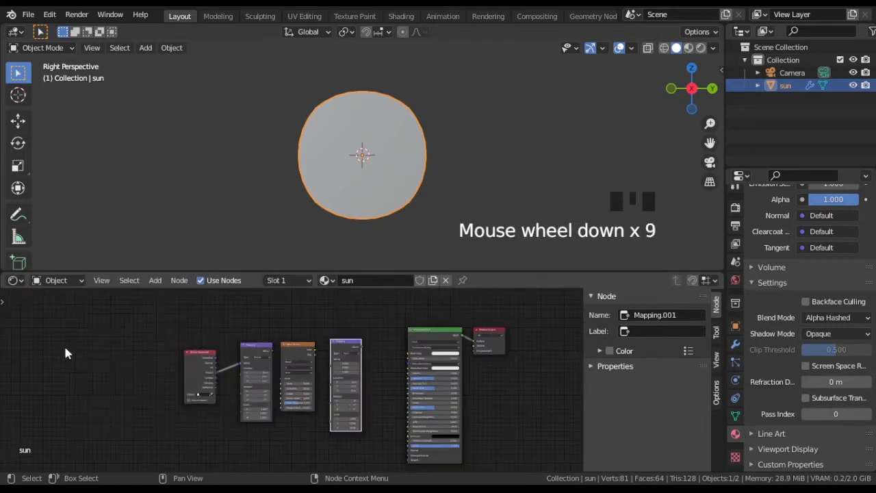
{"action": "left_click_drag", "start_coordinate": [65, 352], "coordinate": [381, 426]}
{"action": "key", "text": "g"}
{"action": "left_click", "coordinate": [245, 426]}
{"action": "scroll", "coordinate": [198, 390], "scroll_direction": "up", "scroll_amount": 6}
{"action": "middle_click_drag", "start_coordinate": [197, 389], "coordinate": [311, 378]}
{"action": "left_click_drag", "start_coordinate": [217, 323], "coordinate": [229, 369]}
Step: Move the first Mapping and Wave Texture nodes down, below the level of the second Mapping node
{"action": "left_click_drag", "start_coordinate": [147, 312], "coordinate": [294, 415]}
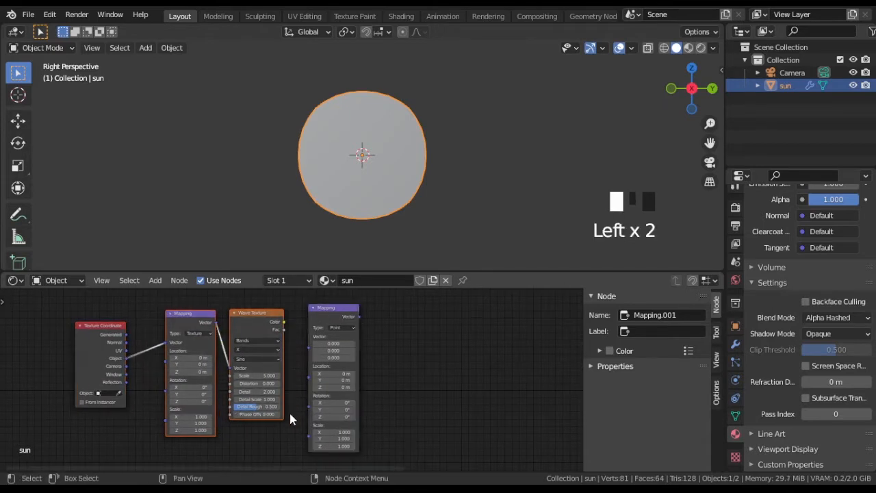
{"action": "key", "text": "g"}
{"action": "left_click", "coordinate": [283, 446]}
Step: Connect the Object coordinates to the second Mapping node and set its type to Texture
{"action": "left_click_drag", "start_coordinate": [126, 358], "coordinate": [152, 366]}
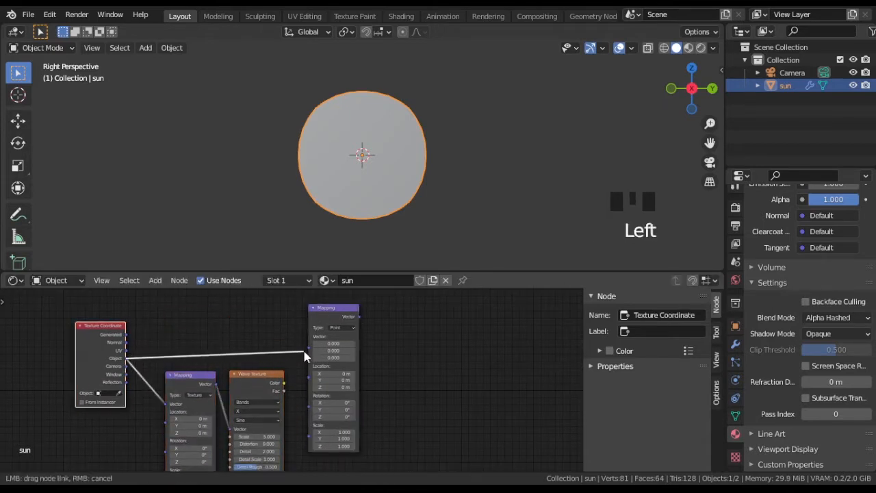
{"action": "left_click_drag", "start_coordinate": [305, 356], "coordinate": [320, 354]}
{"action": "middle_click_drag", "start_coordinate": [422, 351], "coordinate": [348, 357]}
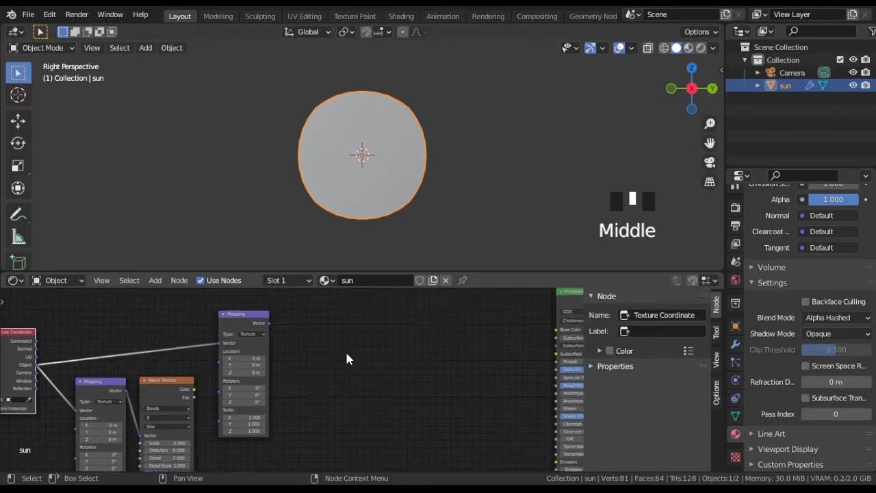
Step: Add a second Wave Texture node and connect the second Mapping node's Vector output to it
{"action": "key", "text": "shift+a"}
{"action": "mouse_move", "coordinate": [319, 331]}
{"action": "left_click", "coordinate": [406, 319]}
{"action": "left_click", "coordinate": [298, 304]}
{"action": "scroll", "coordinate": [288, 324], "scroll_direction": "up", "scroll_amount": 4}
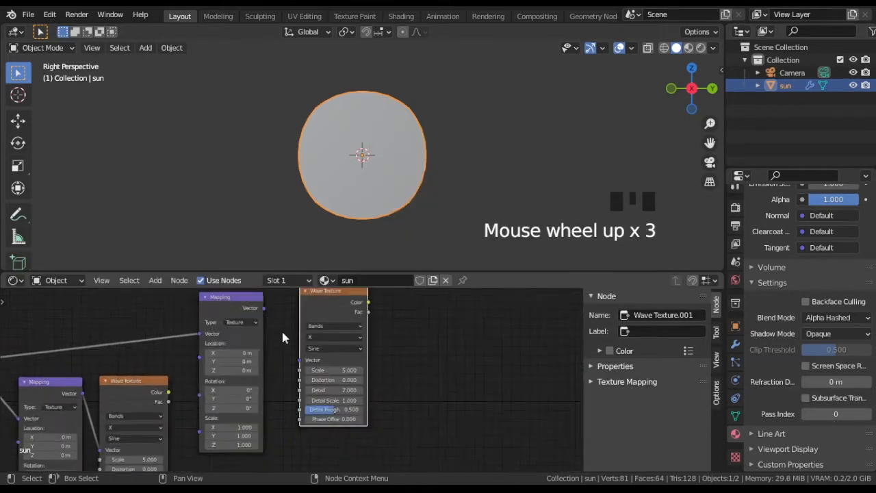
{"action": "left_click_drag", "start_coordinate": [299, 360], "coordinate": [299, 360]}
Step: Connect the second Wave Texture's Color to the Principled BSDF's Alpha and display the viewport in Material Preview
{"action": "middle_click_drag", "start_coordinate": [442, 347], "coordinate": [319, 379]}
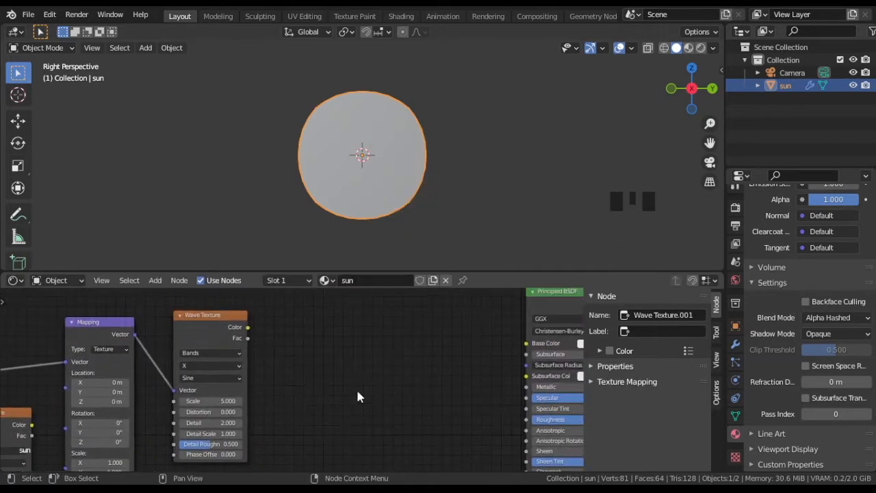
{"action": "middle_click_drag", "start_coordinate": [442, 417], "coordinate": [294, 350]}
{"action": "scroll", "coordinate": [345, 363], "scroll_direction": "down", "scroll_amount": 2}
{"action": "left_click_drag", "start_coordinate": [200, 296], "coordinate": [423, 468]}
{"action": "scroll", "coordinate": [284, 358], "scroll_direction": "down", "scroll_amount": 5}
{"action": "left_click", "coordinate": [666, 67]}
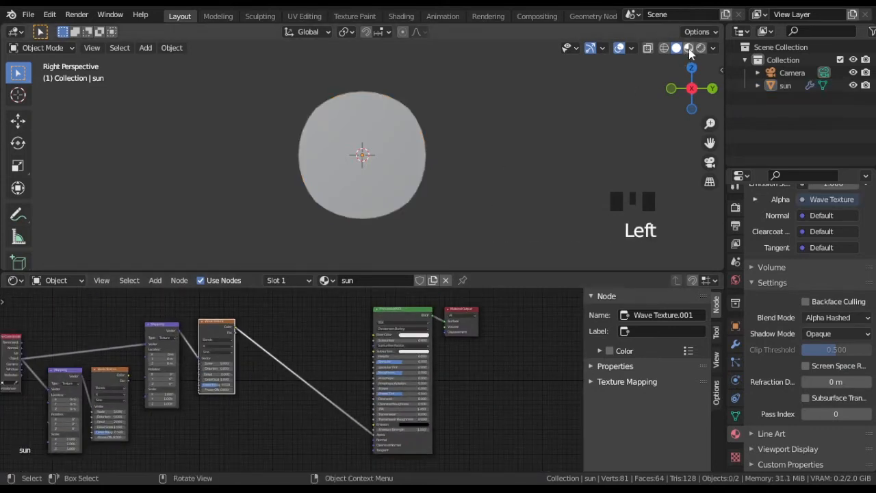
{"action": "left_click", "coordinate": [688, 49]}
Step: Move all the texture coordinate, mapping and wave nodes closer to the Principled BSDF
{"action": "middle_click_drag", "start_coordinate": [318, 344], "coordinate": [440, 353]}
{"action": "left_click_drag", "start_coordinate": [85, 313], "coordinate": [412, 419]}
{"action": "key", "text": "g"}
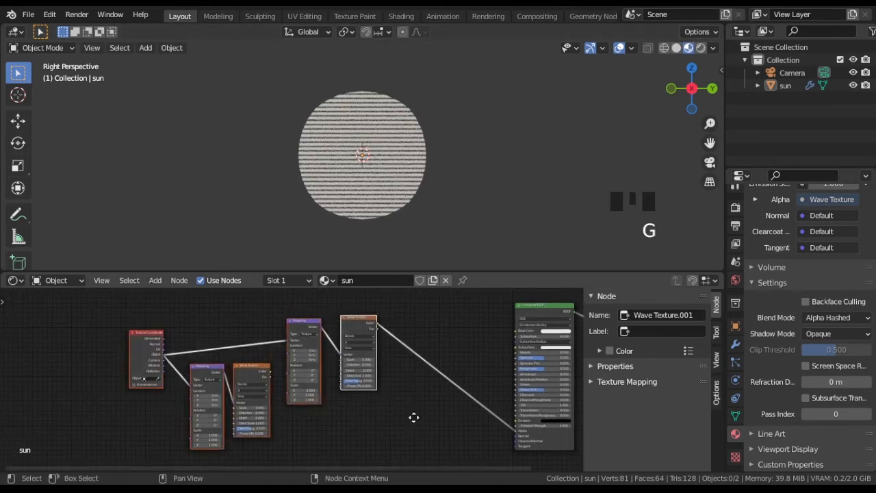
{"action": "left_click", "coordinate": [501, 459]}
Step: Set the second Wave Texture's scale to 1 and its distortion to 1
{"action": "middle_click_drag", "start_coordinate": [332, 171], "coordinate": [351, 166]}
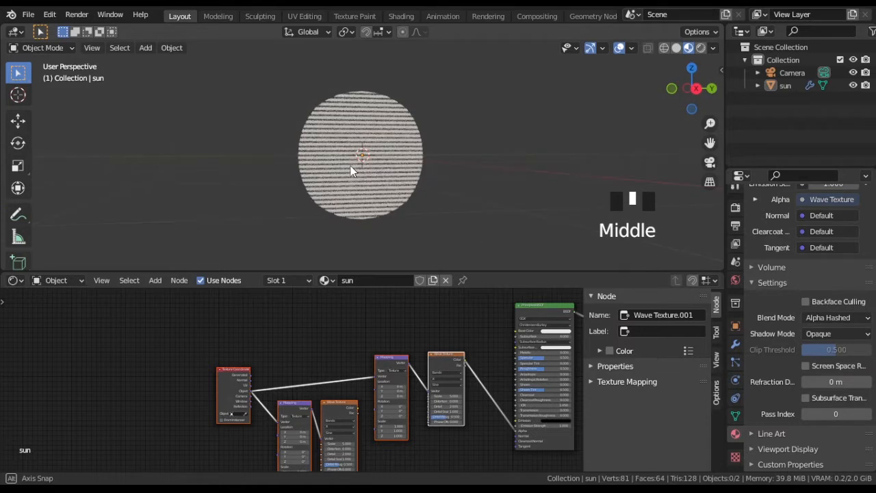
{"action": "scroll", "coordinate": [493, 408], "scroll_direction": "up", "scroll_amount": 5}
{"action": "middle_click_drag", "start_coordinate": [477, 370], "coordinate": [349, 370]}
{"action": "scroll", "coordinate": [348, 370], "scroll_direction": "up", "scroll_amount": 5}
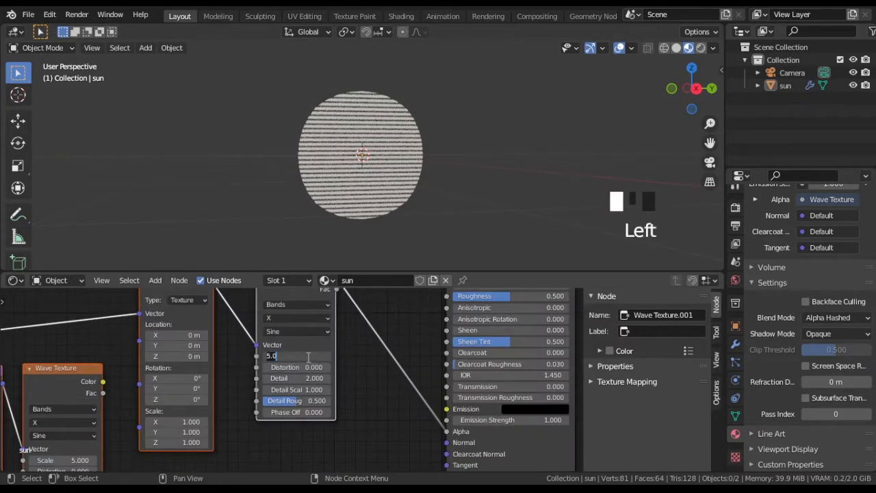
{"action": "type", "text": "1"}
{"action": "key", "text": "Return"}
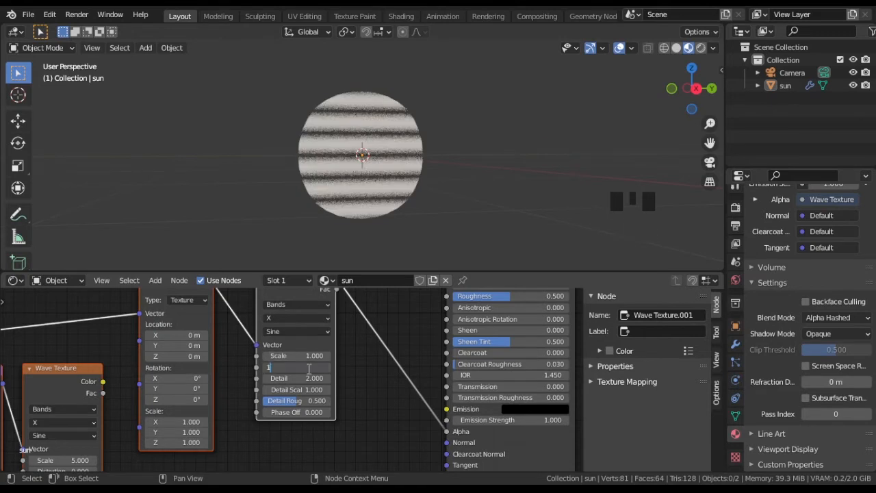
Step: Move the Texture Coordinate, first Mapping and first Wave Texture nodes left, leaving a gap before the second Mapping
{"action": "middle_click_drag", "start_coordinate": [89, 327], "coordinate": [260, 296]}
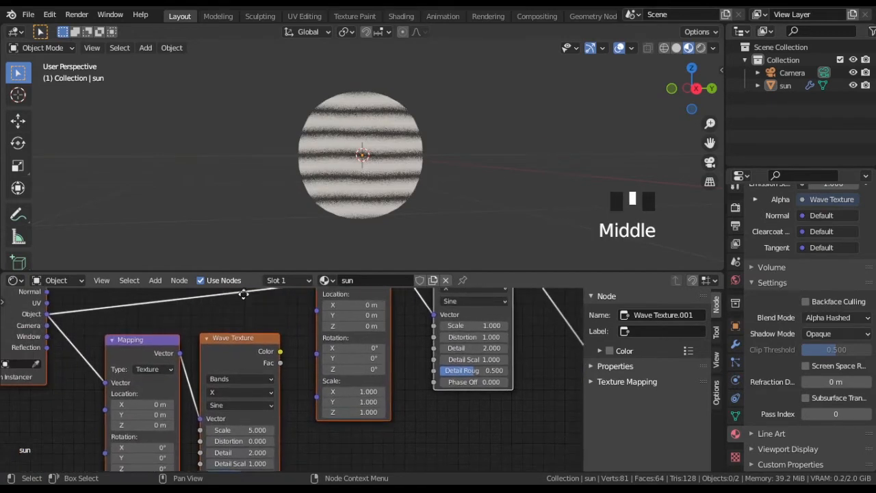
{"action": "scroll", "coordinate": [260, 296], "scroll_direction": "down", "scroll_amount": 3}
{"action": "left_click_drag", "start_coordinate": [60, 302], "coordinate": [270, 416]}
{"action": "key", "text": "g"}
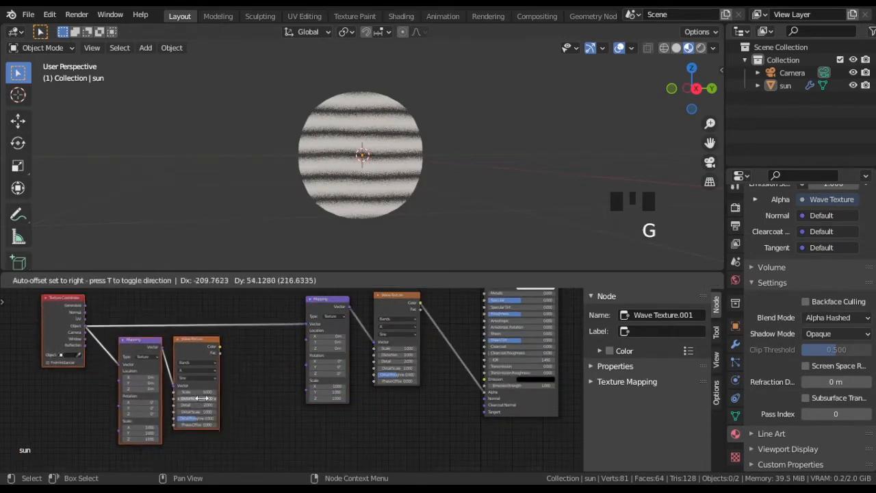
{"action": "left_click", "coordinate": [171, 401]}
Step: Add a Combine XYZ node between the first Wave Texture and the second Mapping node
{"action": "scroll", "coordinate": [269, 366], "scroll_direction": "up", "scroll_amount": 1}
{"action": "key", "text": "shift+a"}
{"action": "mouse_move", "coordinate": [263, 402]}
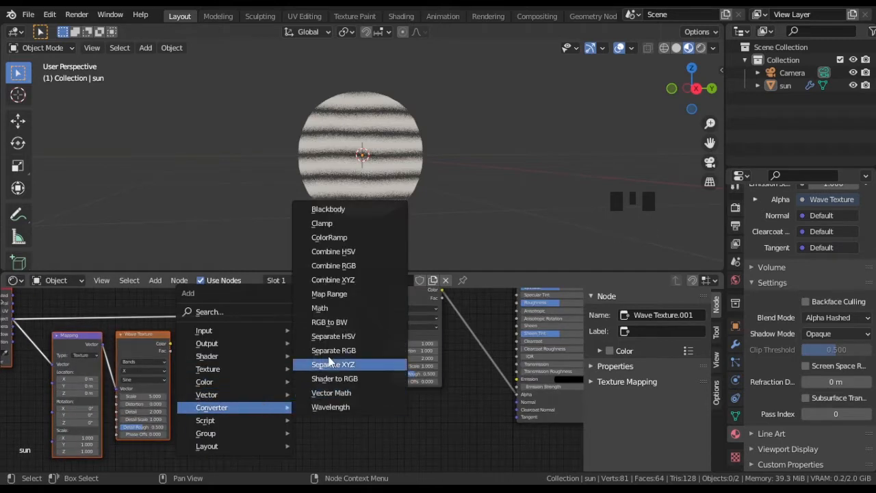
{"action": "left_click", "coordinate": [335, 282]}
{"action": "left_click", "coordinate": [225, 335]}
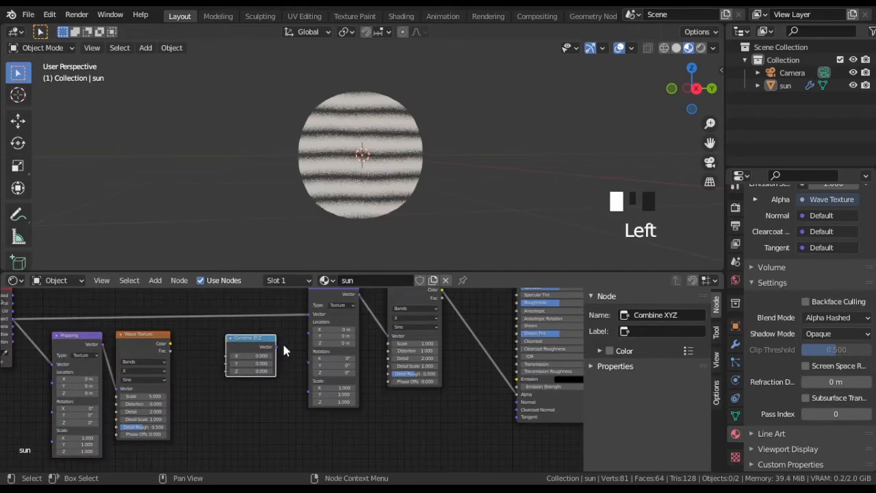
Step: Connect the first Wave Texture's Color to Combine XYZ's X, and its Vector to the second Mapping's Location
{"action": "left_click_drag", "start_coordinate": [306, 340], "coordinate": [310, 322]}
{"action": "left_click_drag", "start_coordinate": [171, 350], "coordinate": [227, 355]}
{"action": "scroll", "coordinate": [336, 122], "scroll_direction": "up", "scroll_amount": 4}
{"action": "scroll", "coordinate": [333, 125], "scroll_direction": "down", "scroll_amount": 2}
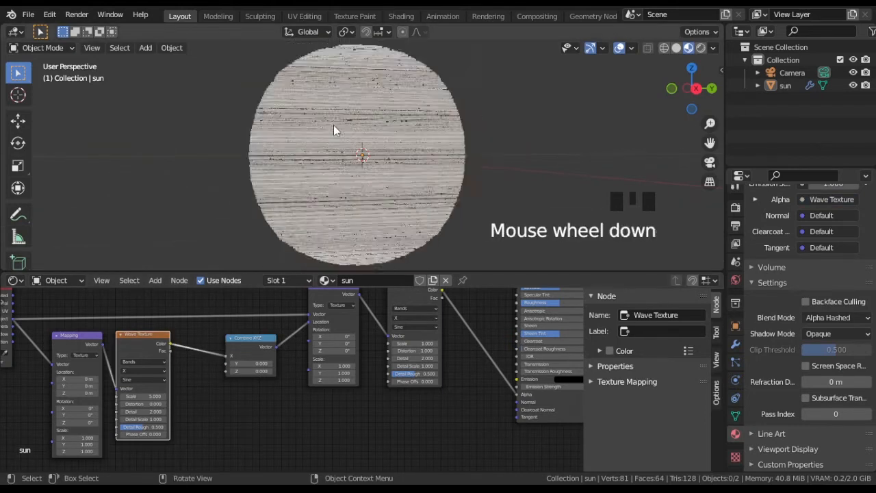
Step: Set the first Wave Texture's bands direction to Y
{"action": "middle_click_drag", "start_coordinate": [186, 407], "coordinate": [292, 387]}
{"action": "scroll", "coordinate": [267, 356], "scroll_direction": "up", "scroll_amount": 5}
{"action": "left_click", "coordinate": [228, 349]}
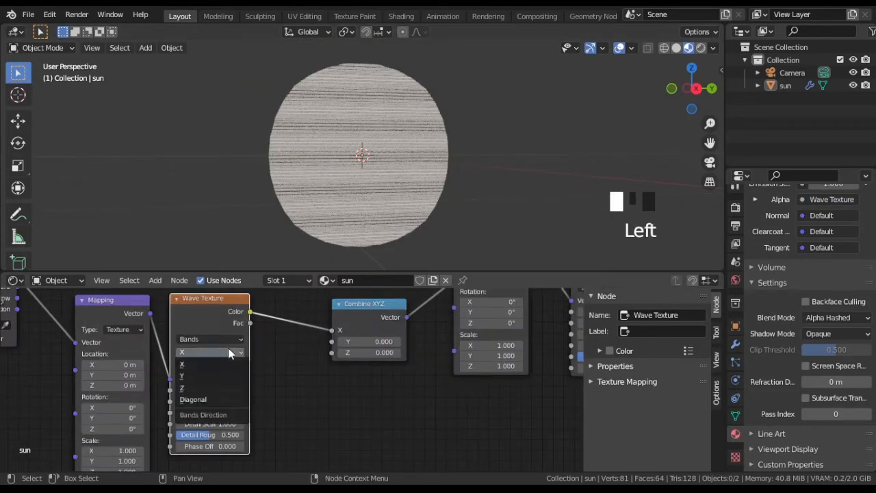
{"action": "left_click", "coordinate": [217, 377]}
{"action": "scroll", "coordinate": [332, 202], "scroll_direction": "up", "scroll_amount": 3}
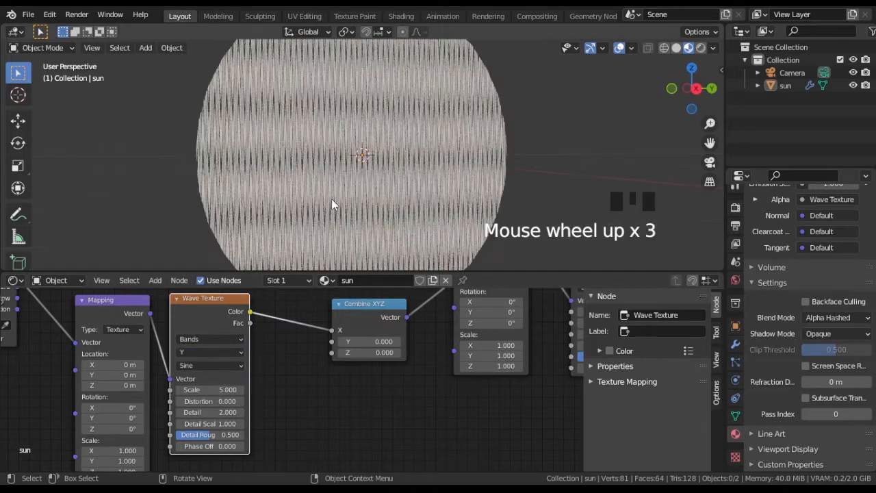
{"action": "scroll", "coordinate": [331, 202], "scroll_direction": "down", "scroll_amount": 2}
{"action": "scroll", "coordinate": [230, 388], "scroll_direction": "up", "scroll_amount": 2}
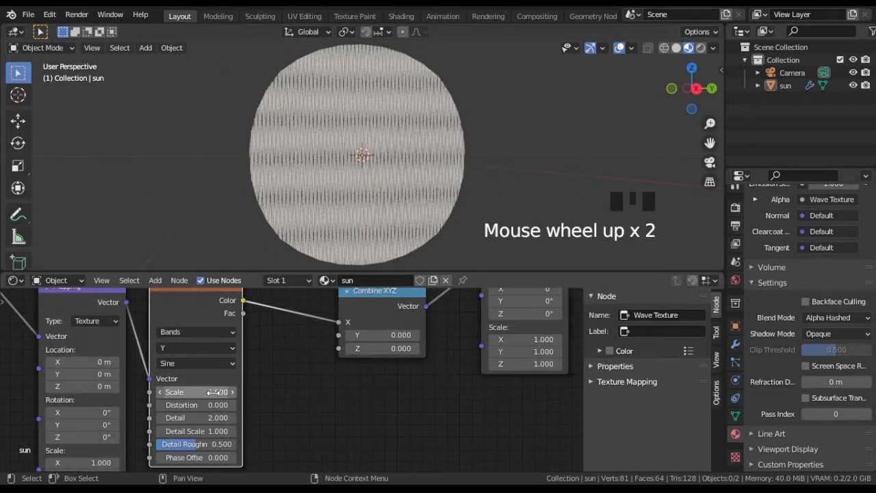
Step: Set the first Wave Texture's Scale to 0.3 and its Distortion to 1
{"action": "left_click", "coordinate": [317, 377]}
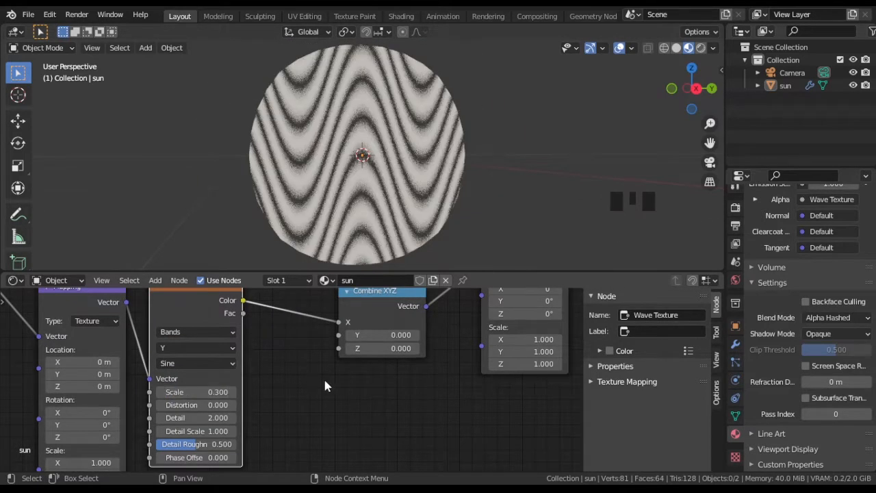
{"action": "key", "text": "Return"}
Step: Insert a Math node on the link between the first Wave Texture and the Combine XYZ node
{"action": "scroll", "coordinate": [273, 404], "scroll_direction": "down", "scroll_amount": 3}
{"action": "middle_click_drag", "start_coordinate": [273, 405], "coordinate": [342, 402]}
{"action": "key", "text": "shift+a"}
{"action": "mouse_move", "coordinate": [352, 401]}
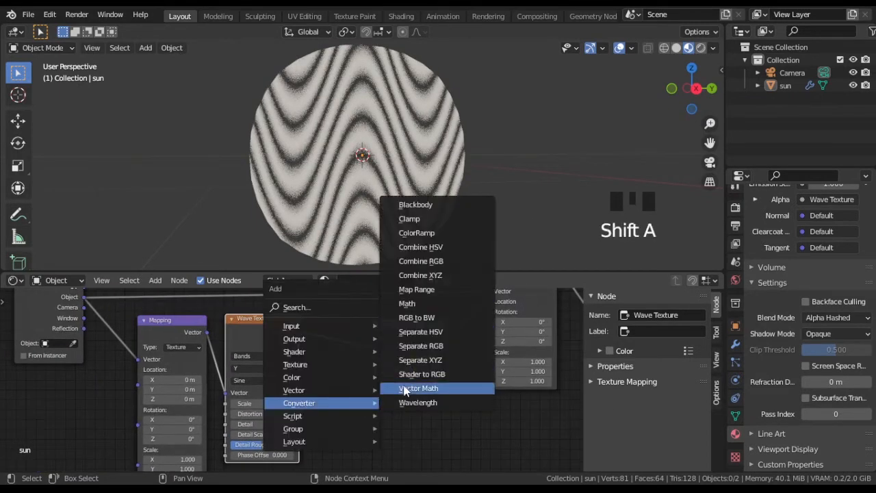
{"action": "left_click", "coordinate": [410, 303]}
{"action": "left_click", "coordinate": [354, 332]}
Step: Set the Math node's operation to Multiply with a value of 0.09
{"action": "left_click", "coordinate": [355, 340]}
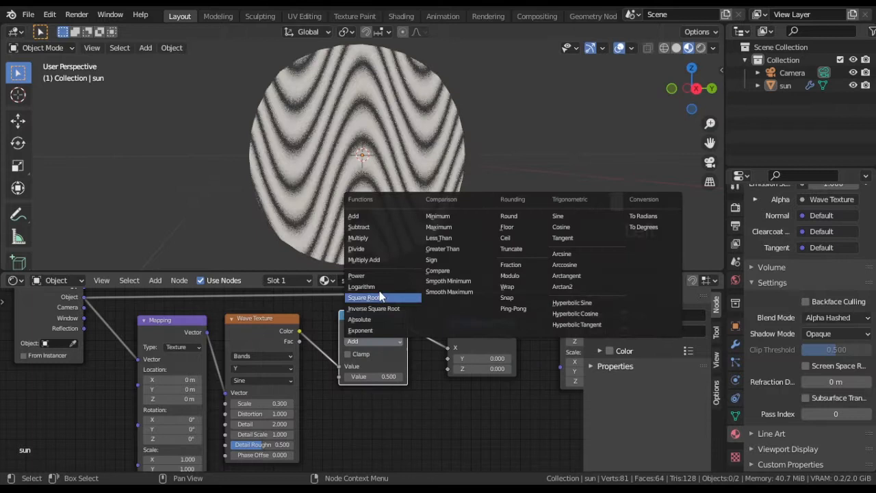
{"action": "left_click", "coordinate": [370, 239]}
{"action": "left_click", "coordinate": [392, 377]}
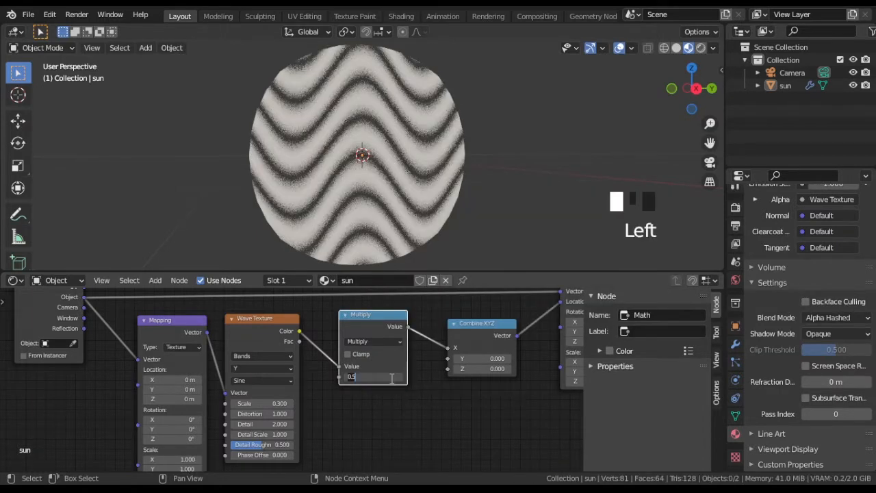
{"action": "type", "text": "0.09"}
{"action": "key", "text": "Return"}
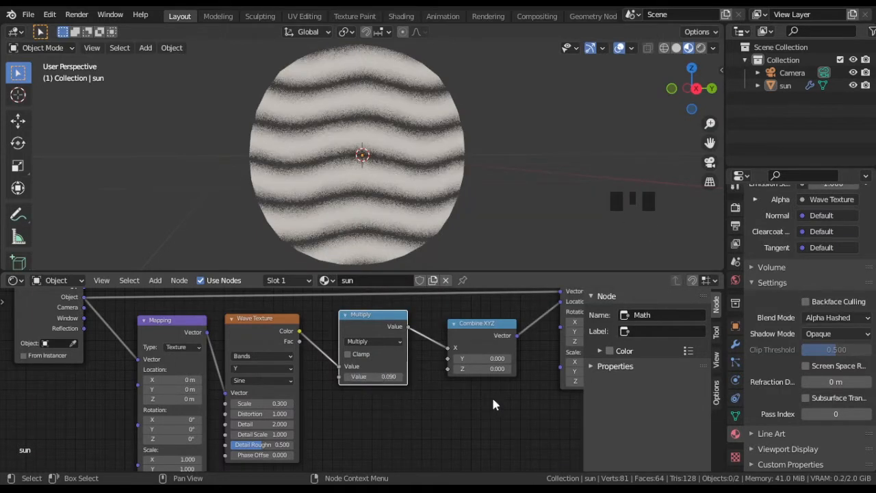
Step: Set the second Mapping node's X scale to 1.1
{"action": "middle_click_drag", "start_coordinate": [493, 400], "coordinate": [301, 419]}
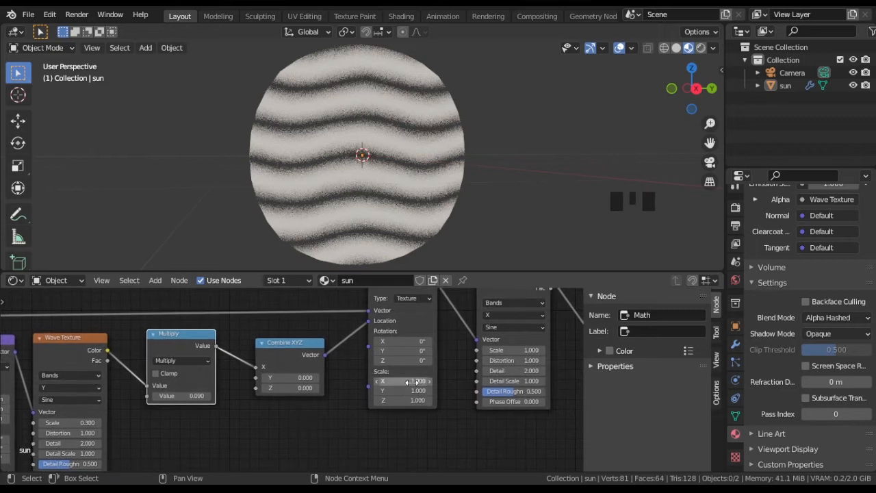
{"action": "key", "text": "Return"}
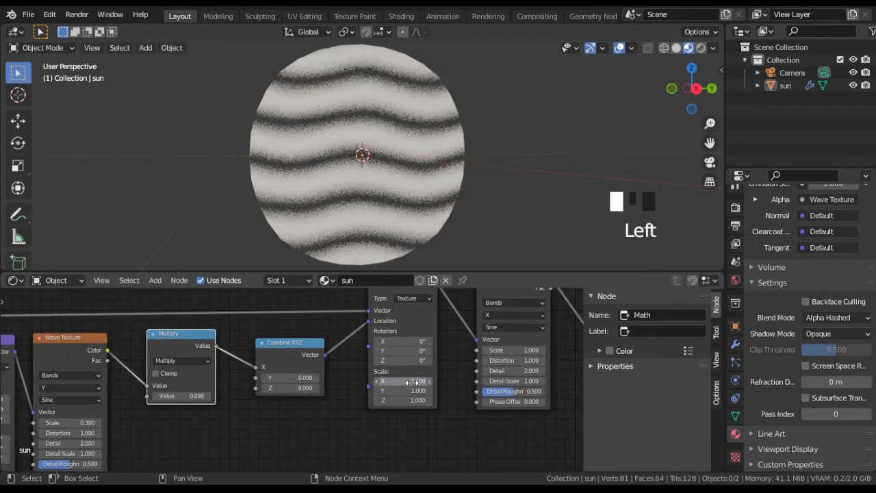
{"action": "mouse_move", "coordinate": [407, 382]}
{"action": "left_mouse_down"}
{"action": "mouse_move", "coordinate": [423, 382]}
{"action": "mouse_move", "coordinate": [394, 382]}
{"action": "left_mouse_up"}
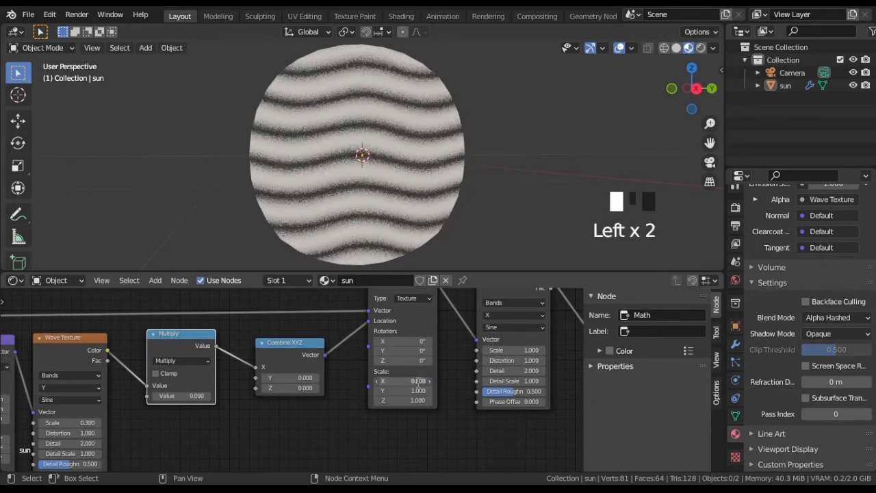
{"action": "key", "text": "Return"}
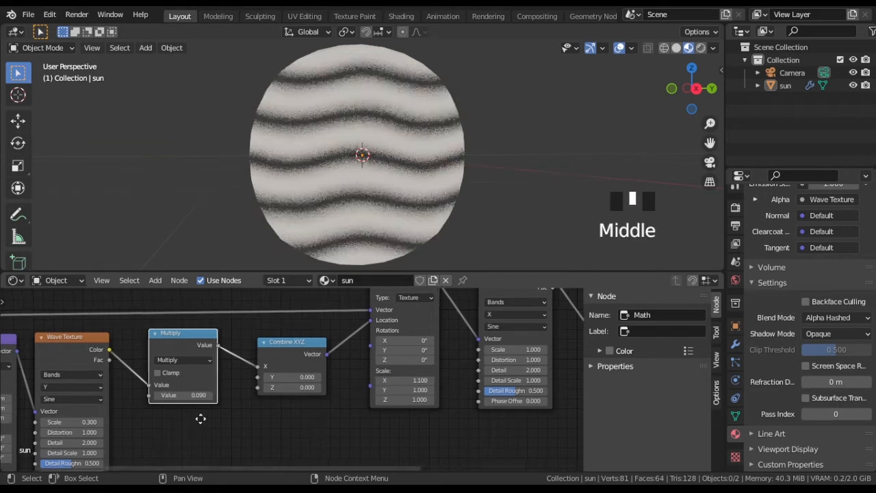
Step: Drive the first Wave Texture's Phase Offset with the expression #frame and play the animation
{"action": "middle_click_drag", "start_coordinate": [199, 417], "coordinate": [404, 350]}
{"action": "scroll", "coordinate": [404, 350], "scroll_direction": "up", "scroll_amount": 5}
{"action": "middle_click_drag", "start_coordinate": [418, 406], "coordinate": [384, 399]}
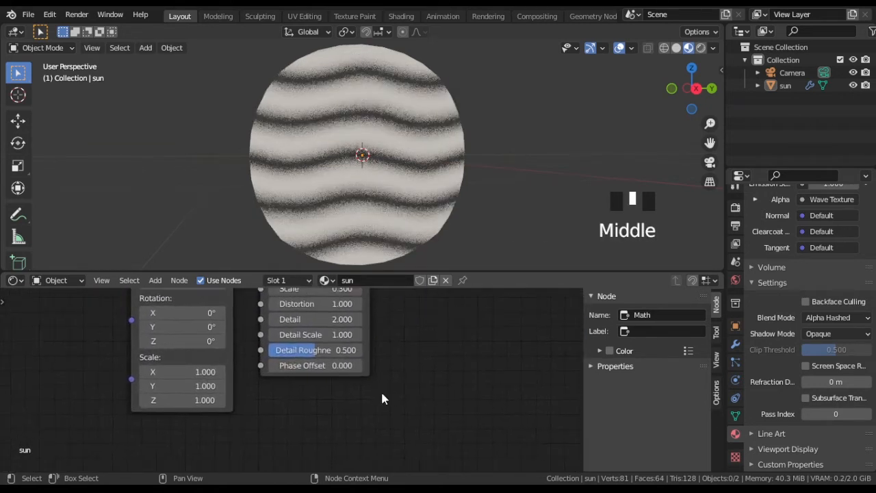
{"action": "scroll", "coordinate": [326, 375], "scroll_direction": "up", "scroll_amount": 1}
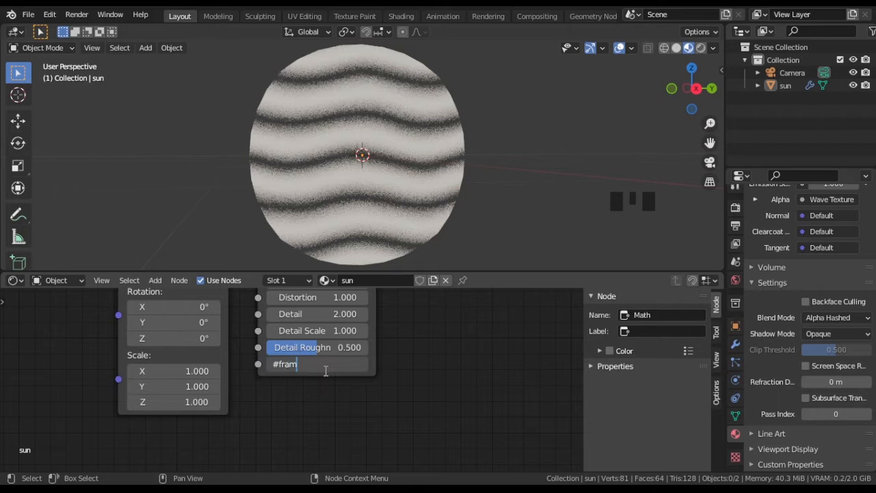
{"action": "key", "text": "Return"}
{"action": "key", "text": "space"}
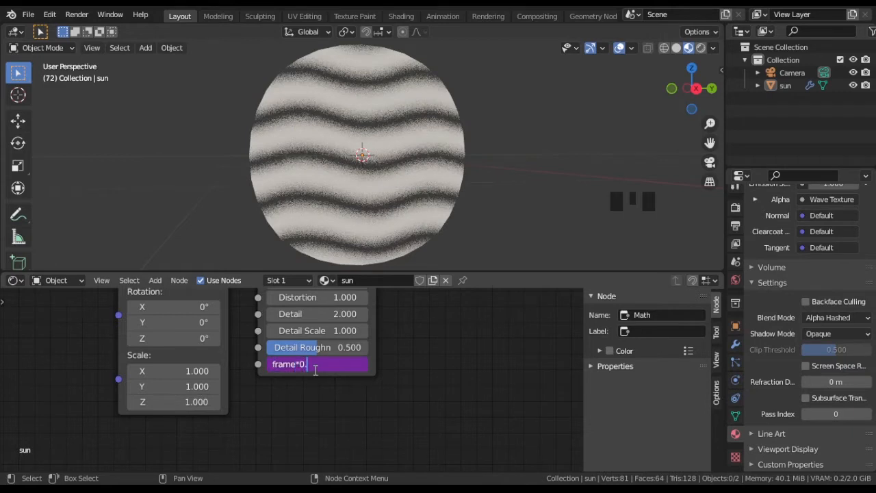
Step: Change the Phase Offset driver expression to frame*0.15 and preview the animation
{"action": "type", "text": "1"}
{"action": "left_click", "coordinate": [316, 370]}
{"action": "key", "text": "Return"}
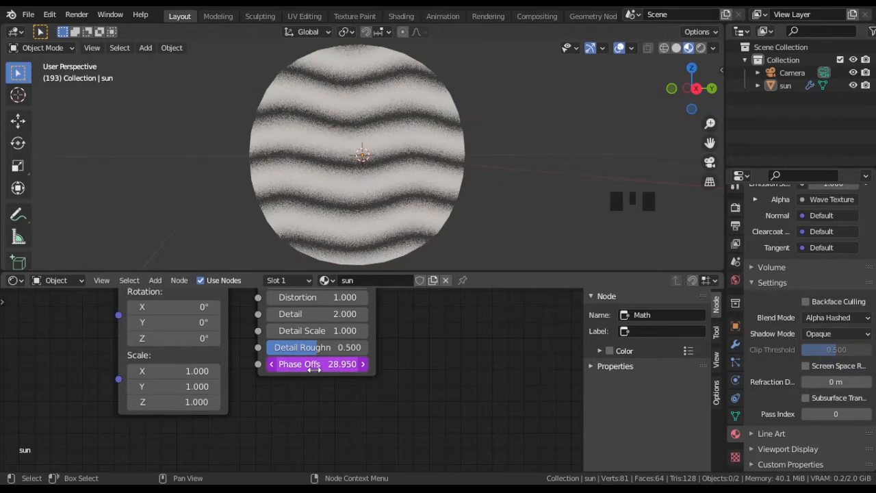
{"action": "key", "text": "space"}
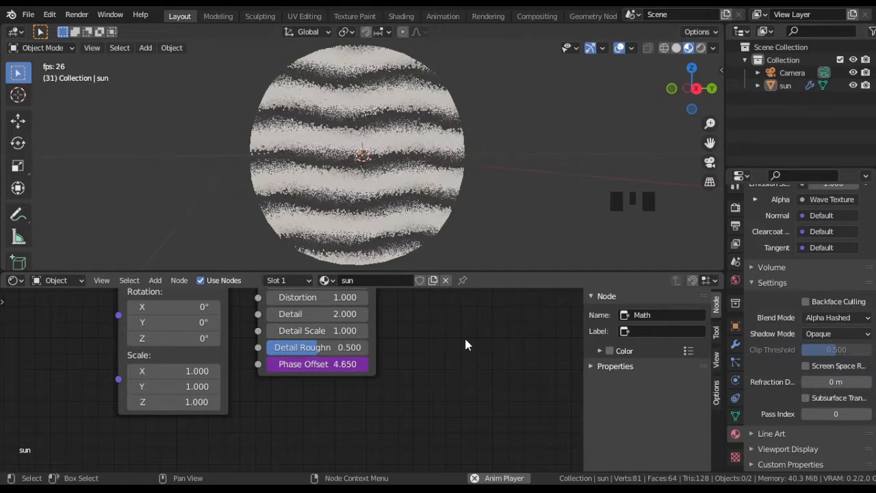
{"action": "middle_click_drag", "start_coordinate": [466, 345], "coordinate": [328, 389]}
{"action": "scroll", "coordinate": [363, 362], "scroll_direction": "down", "scroll_amount": 7}
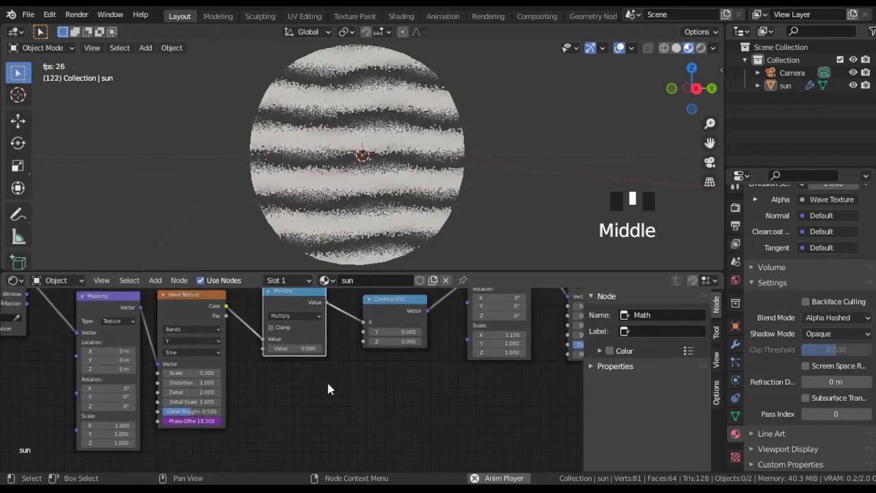
{"action": "key", "text": "space"}
Step: Move all nodes feeding the Principled BSDF left, leaving a gap after the second Wave Texture
{"action": "middle_click_drag", "start_coordinate": [409, 367], "coordinate": [96, 413]}
{"action": "scroll", "coordinate": [251, 415], "scroll_direction": "down", "scroll_amount": 12}
{"action": "middle_click_drag", "start_coordinate": [149, 333], "coordinate": [174, 324]}
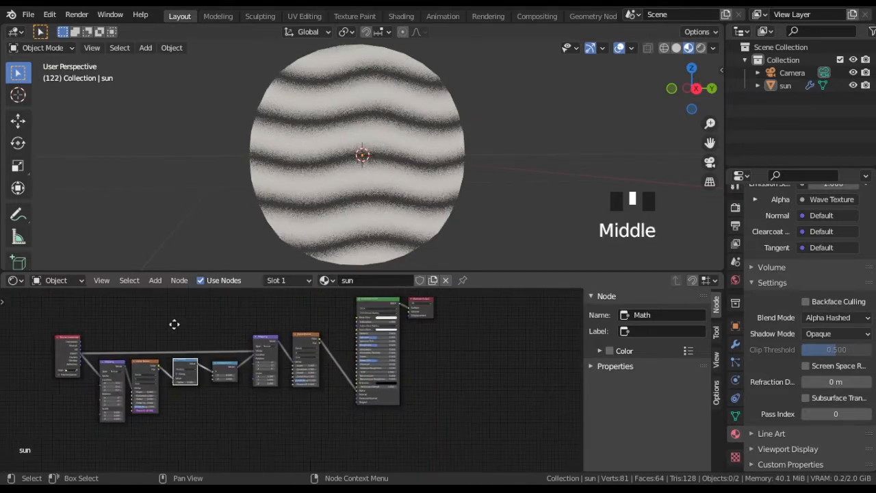
{"action": "left_click_drag", "start_coordinate": [49, 314], "coordinate": [352, 415]}
{"action": "key", "text": "g"}
{"action": "left_click", "coordinate": [314, 401]}
Step: Insert a ColorRamp node on the link between the second Wave Texture and the Principled BSDF's Alpha
{"action": "key", "text": "shift+a"}
{"action": "mouse_move", "coordinate": [315, 405]}
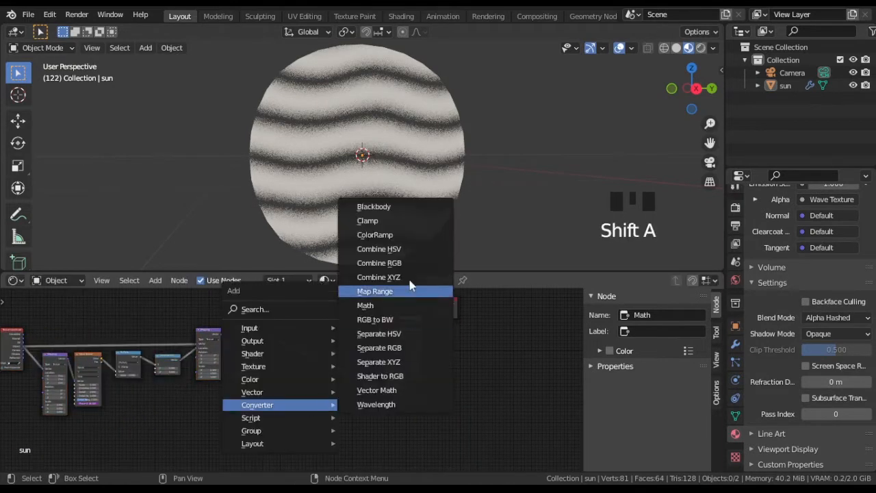
{"action": "left_click", "coordinate": [401, 238]}
{"action": "left_click", "coordinate": [304, 337]}
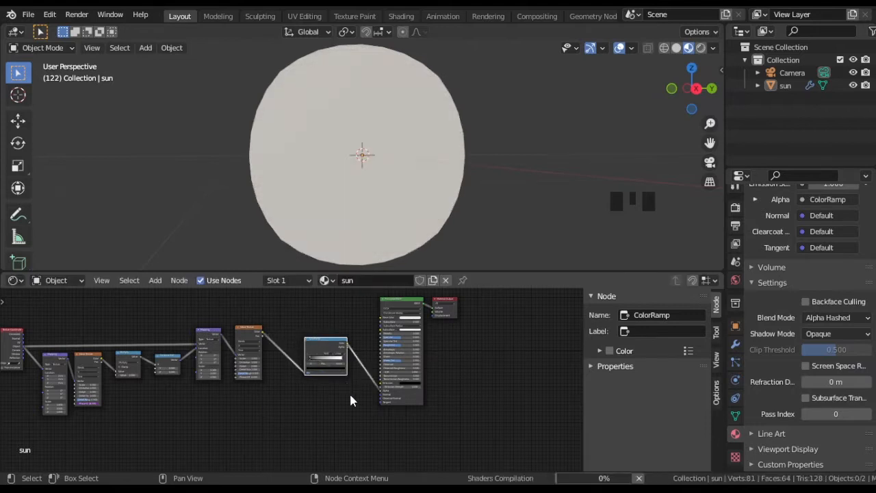
Step: Set the ColorRamp's interpolation to Constant
{"action": "scroll", "coordinate": [374, 403], "scroll_direction": "up", "scroll_amount": 15}
{"action": "middle_click_drag", "start_coordinate": [508, 364], "coordinate": [455, 418]}
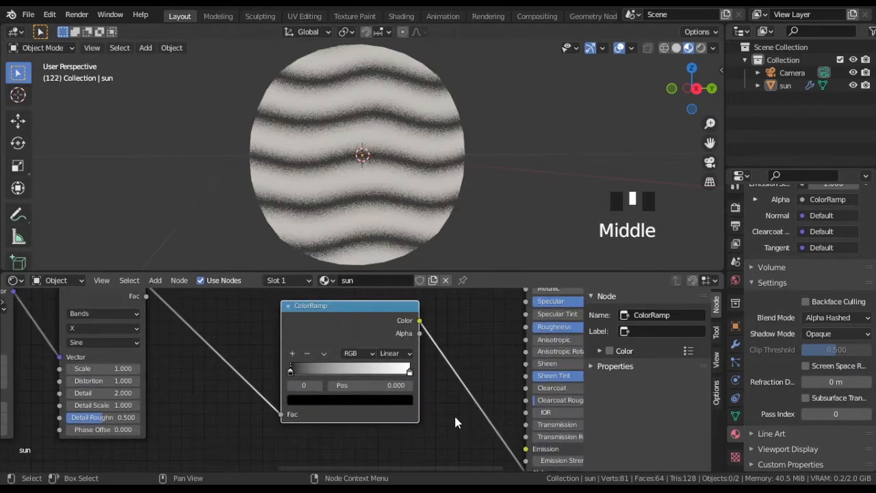
{"action": "scroll", "coordinate": [456, 418], "scroll_direction": "up", "scroll_amount": 1}
{"action": "left_click", "coordinate": [404, 352]}
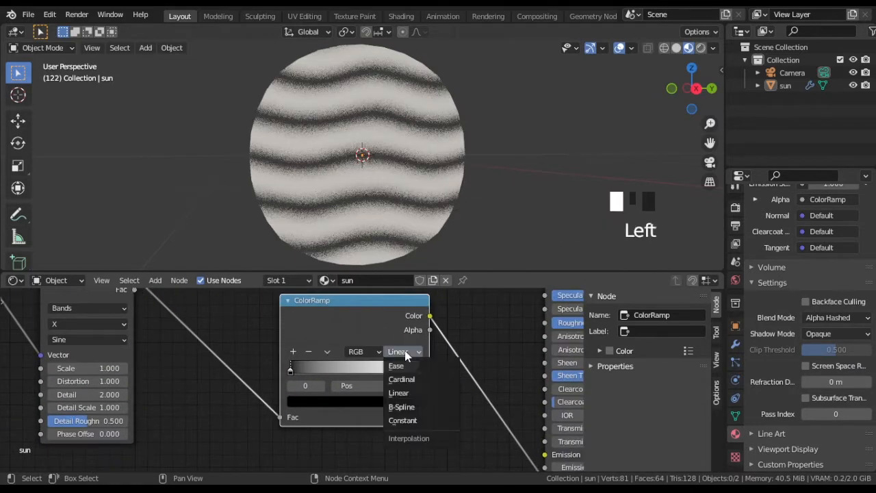
{"action": "left_click", "coordinate": [411, 423]}
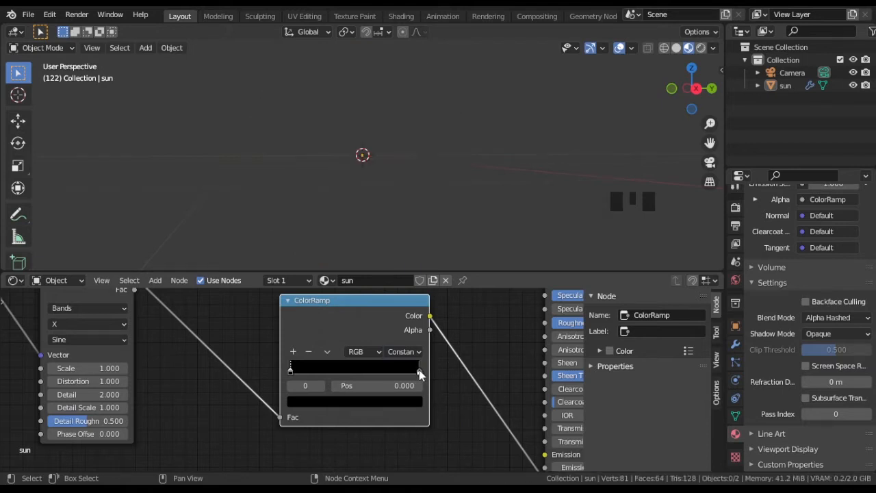
Step: Move the ColorRamp's white stop to position 0.491, with the animation playing
{"action": "left_click_drag", "start_coordinate": [419, 369], "coordinate": [374, 375]}
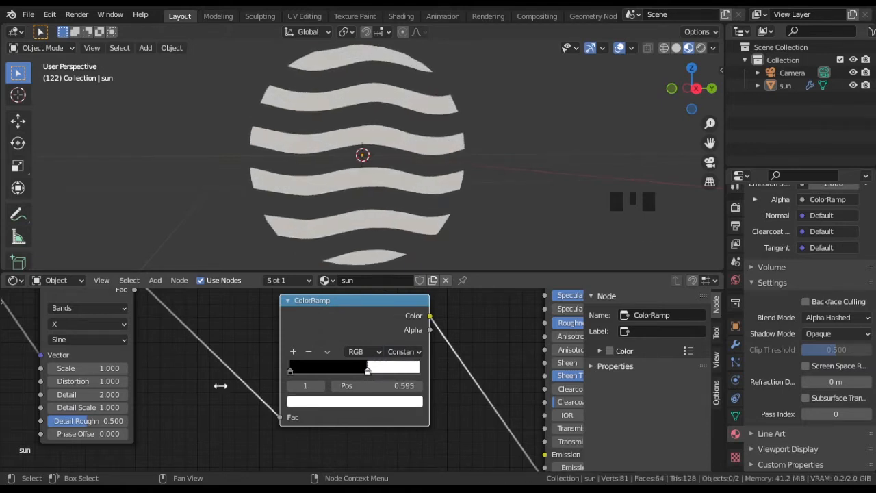
{"action": "key", "text": "space"}
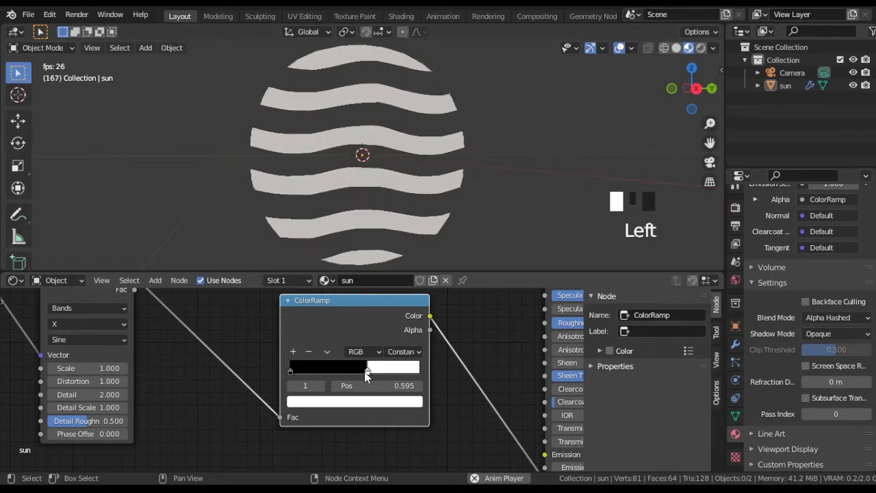
{"action": "left_click_drag", "start_coordinate": [366, 375], "coordinate": [351, 376]}
Step: Duplicate the second Mapping node below the original and connect the Texture Coordinate's Object output to the copy's Vector
{"action": "scroll", "coordinate": [219, 407], "scroll_direction": "down", "scroll_amount": 3}
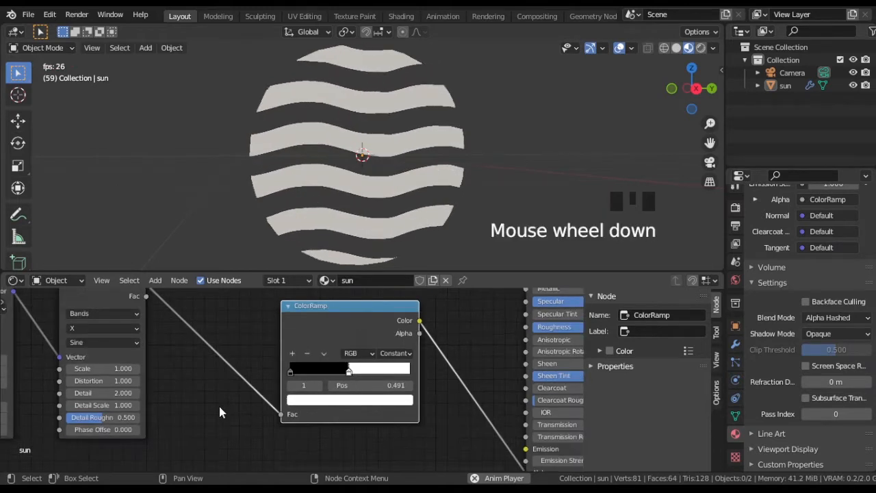
{"action": "middle_click_drag", "start_coordinate": [240, 371], "coordinate": [192, 387]}
{"action": "scroll", "coordinate": [377, 363], "scroll_direction": "down", "scroll_amount": 2}
{"action": "middle_click_drag", "start_coordinate": [381, 387], "coordinate": [507, 358]}
{"action": "scroll", "coordinate": [397, 383], "scroll_direction": "down", "scroll_amount": 4}
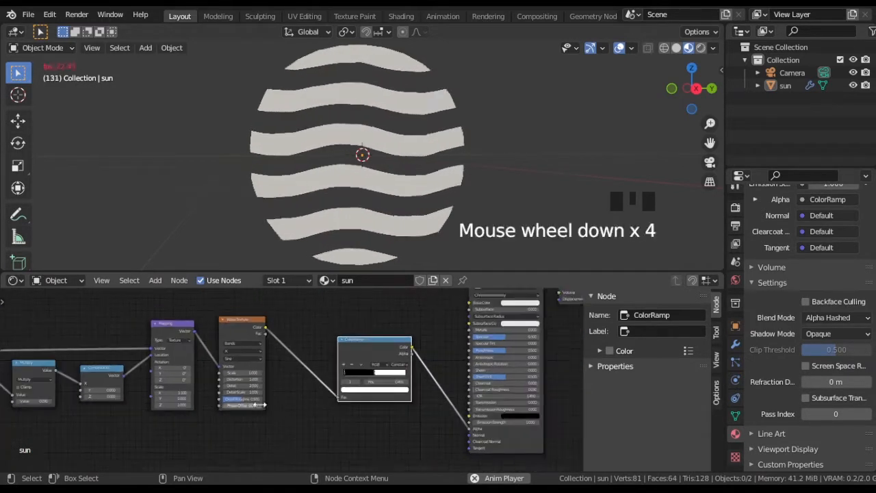
{"action": "middle_click_drag", "start_coordinate": [281, 414], "coordinate": [436, 363]}
{"action": "scroll", "coordinate": [260, 402], "scroll_direction": "down", "scroll_amount": 1}
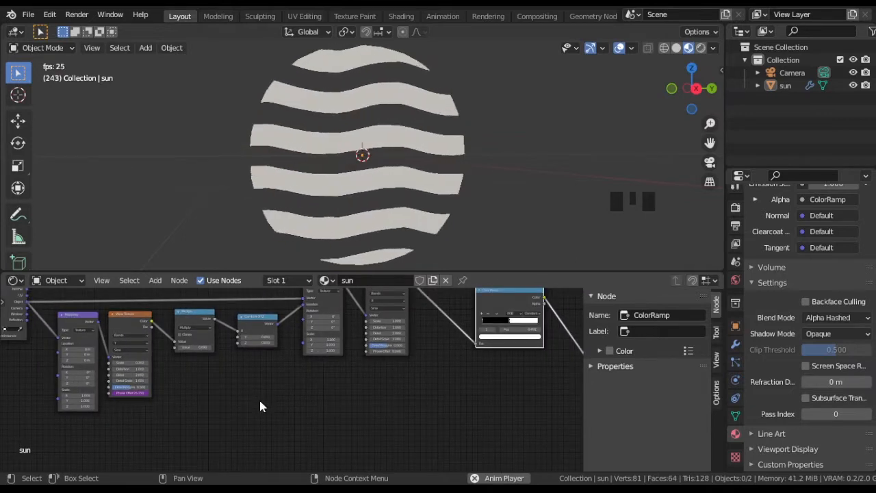
{"action": "scroll", "coordinate": [268, 397], "scroll_direction": "down", "scroll_amount": 1}
{"action": "middle_click_drag", "start_coordinate": [272, 393], "coordinate": [256, 425]}
{"action": "left_click", "coordinate": [301, 319]}
{"action": "key", "text": "shift+d"}
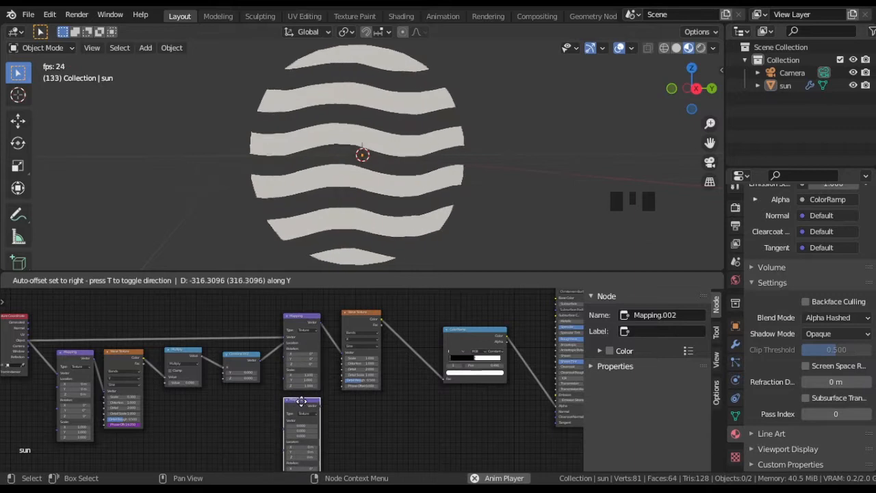
{"action": "left_click", "coordinate": [301, 399]}
{"action": "middle_click_drag", "start_coordinate": [195, 424], "coordinate": [248, 382]}
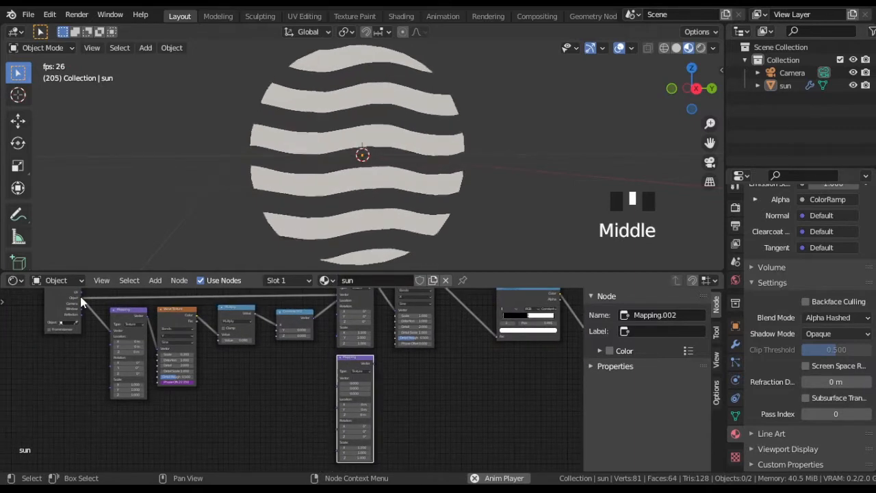
{"action": "left_click_drag", "start_coordinate": [81, 299], "coordinate": [335, 387]}
Step: Add a Gradient Texture node beside the duplicated Mapping node and connect the Mapping's Vector output to its Vector input
{"action": "middle_click_drag", "start_coordinate": [425, 398], "coordinate": [316, 396]}
{"action": "scroll", "coordinate": [392, 406], "scroll_direction": "up", "scroll_amount": 6}
{"action": "scroll", "coordinate": [334, 386], "scroll_direction": "up", "scroll_amount": 2}
{"action": "key", "text": "shift+a"}
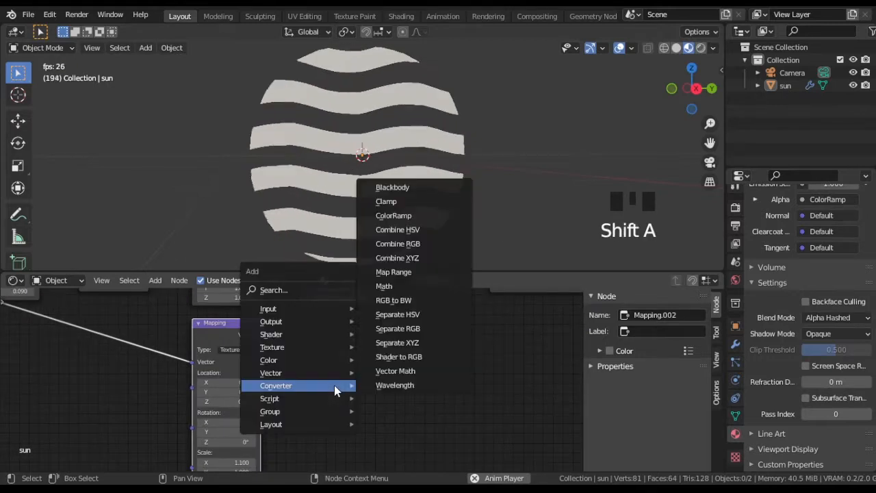
{"action": "mouse_move", "coordinate": [288, 347]}
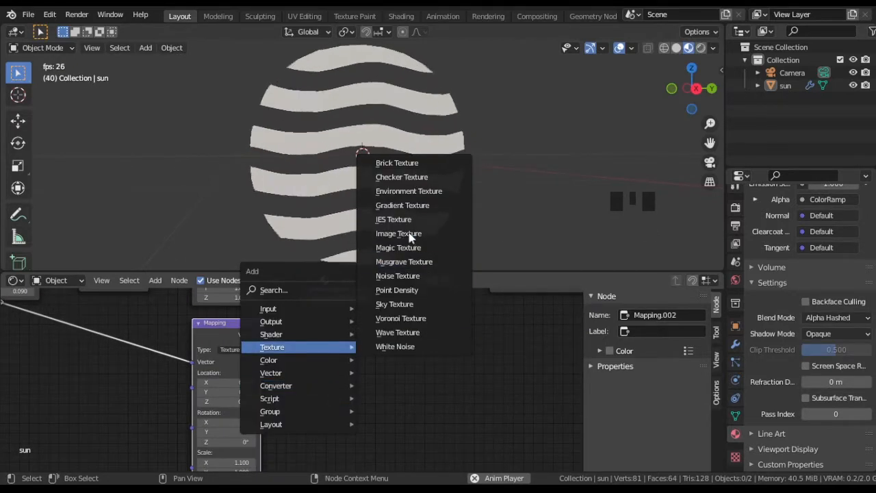
{"action": "left_click", "coordinate": [404, 206]}
{"action": "left_click", "coordinate": [288, 317]}
{"action": "left_click_drag", "start_coordinate": [261, 335], "coordinate": [288, 373]}
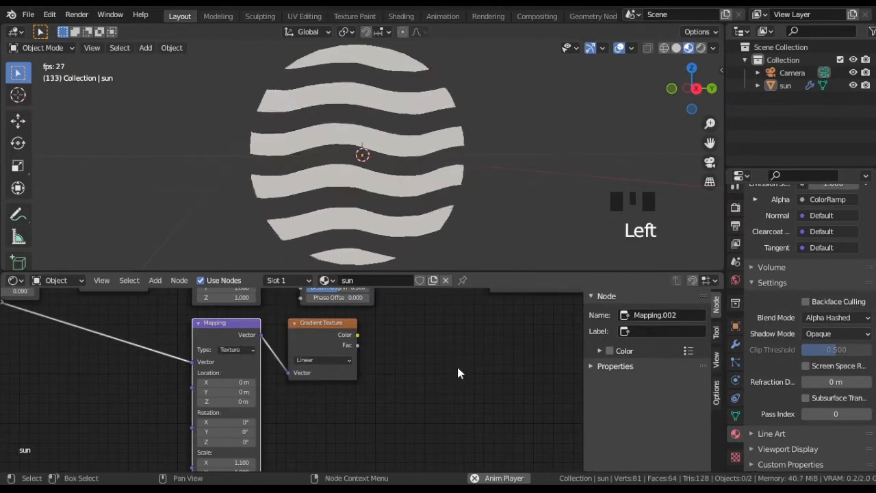
Step: Add a second ColorRamp after the Gradient Texture and connect the gradient's Color output to its Fac
{"action": "middle_click_drag", "start_coordinate": [459, 373], "coordinate": [285, 396]}
{"action": "key", "text": "shift+a"}
{"action": "mouse_move", "coordinate": [288, 406]}
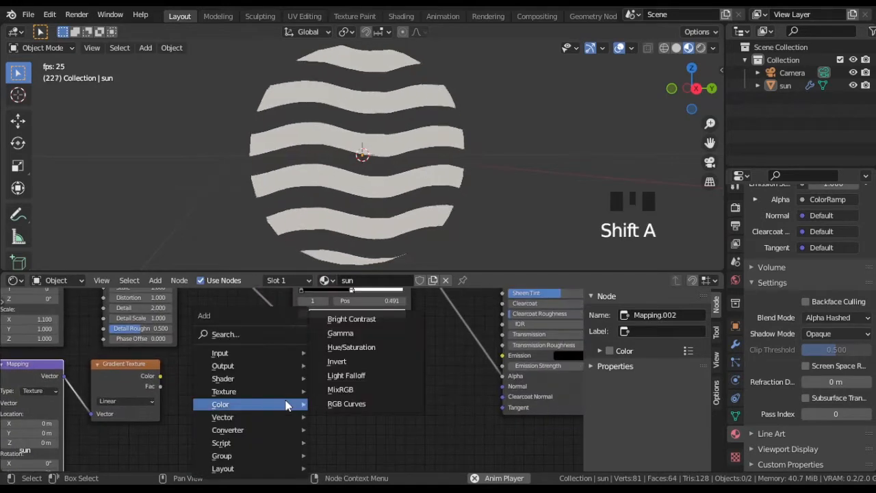
{"action": "mouse_move", "coordinate": [273, 430]}
{"action": "left_click", "coordinate": [346, 258]}
{"action": "left_click", "coordinate": [209, 350]}
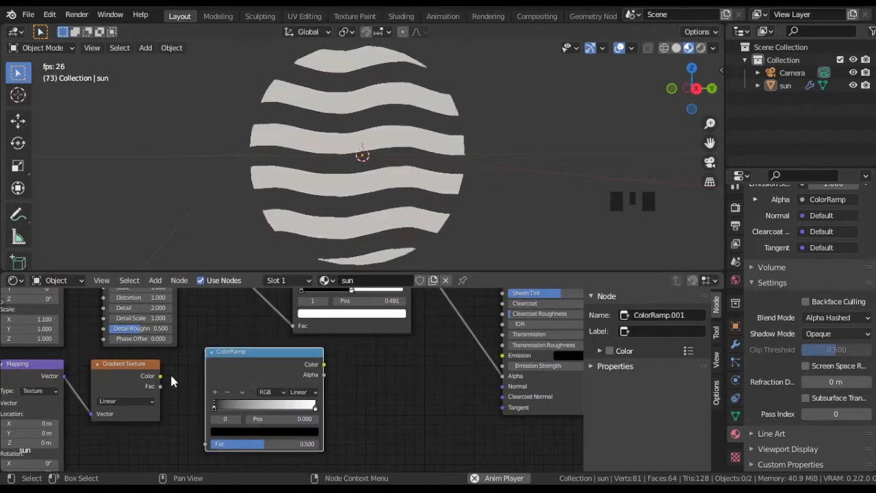
{"action": "left_click", "coordinate": [164, 381]}
{"action": "middle_click_drag", "start_coordinate": [205, 450], "coordinate": [401, 367]}
Step: Connect the second ColorRamp's Color output to the Principled BSDF's Base Color
{"action": "scroll", "coordinate": [350, 362], "scroll_direction": "down", "scroll_amount": 4}
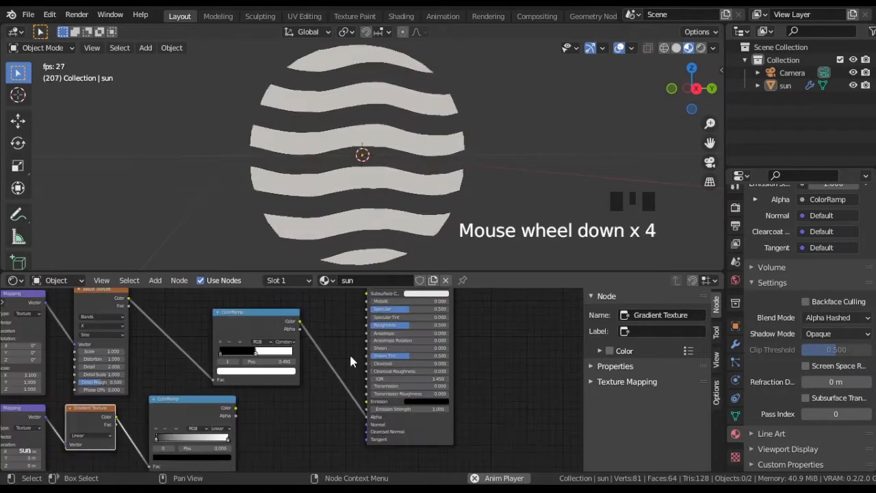
{"action": "middle_click_drag", "start_coordinate": [350, 357], "coordinate": [359, 375]}
{"action": "left_click_drag", "start_coordinate": [236, 421], "coordinate": [358, 294]}
{"action": "middle_click", "coordinate": [360, 393]}
{"action": "mouse_move", "coordinate": [333, 415]}
{"action": "middle_mouse_down"}
{"action": "mouse_move", "coordinate": [387, 385]}
{"action": "mouse_move", "coordinate": [553, 364]}
{"action": "middle_mouse_up"}
{"action": "scroll", "coordinate": [347, 419], "scroll_direction": "up", "scroll_amount": 10}
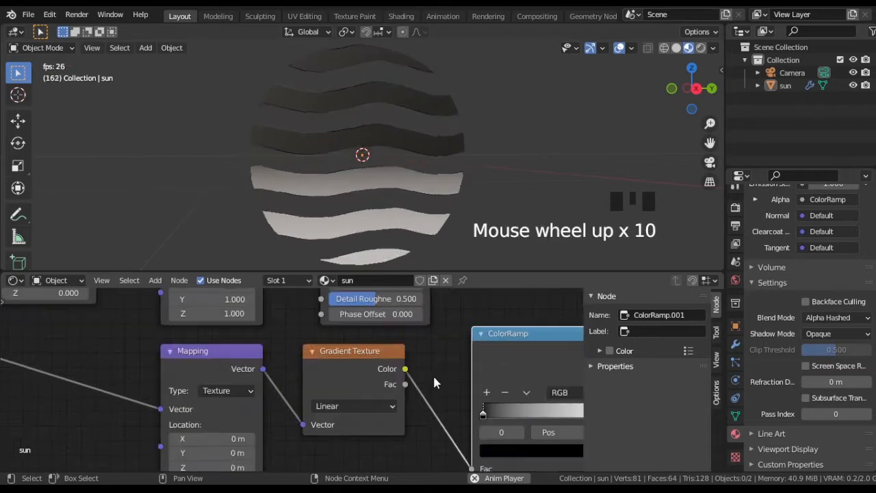
Step: Change the black stop of the second ColorRamp to a fully saturated bright red
{"action": "middle_click_drag", "start_coordinate": [433, 373], "coordinate": [332, 369]}
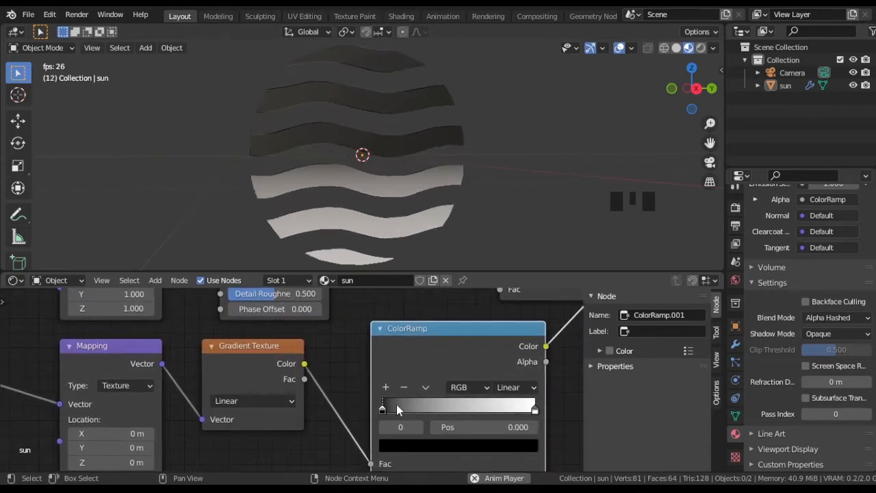
{"action": "scroll", "coordinate": [397, 404], "scroll_direction": "up", "scroll_amount": 4}
{"action": "middle_click_drag", "start_coordinate": [386, 407], "coordinate": [266, 356]}
{"action": "left_click", "coordinate": [335, 411]}
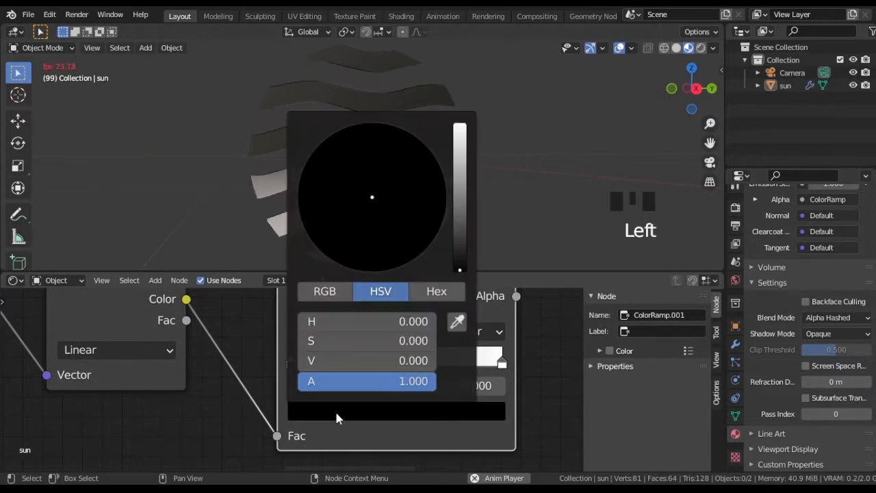
{"action": "left_click_drag", "start_coordinate": [454, 254], "coordinate": [459, 165]}
{"action": "mouse_move", "coordinate": [392, 214]}
{"action": "left_mouse_down"}
{"action": "mouse_move", "coordinate": [354, 245]}
{"action": "mouse_move", "coordinate": [346, 267]}
{"action": "mouse_move", "coordinate": [358, 270]}
{"action": "left_mouse_up"}
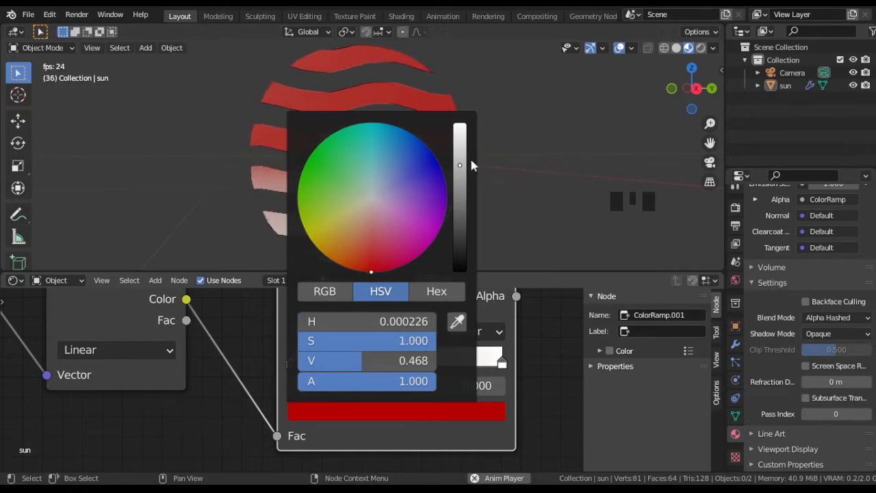
{"action": "left_click_drag", "start_coordinate": [471, 165], "coordinate": [471, 155]}
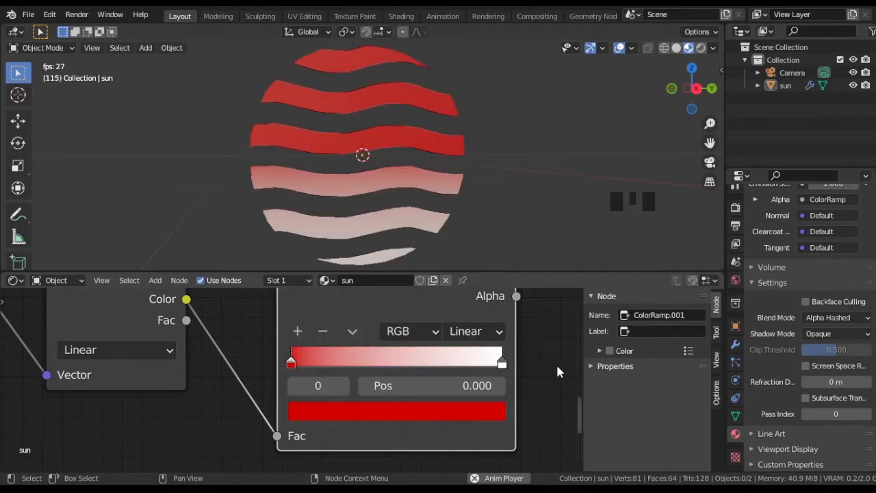
Step: Change the white end stop of the second ColorRamp to a fully saturated orange-yellow
{"action": "left_click", "coordinate": [501, 361]}
{"action": "left_click", "coordinate": [495, 412]}
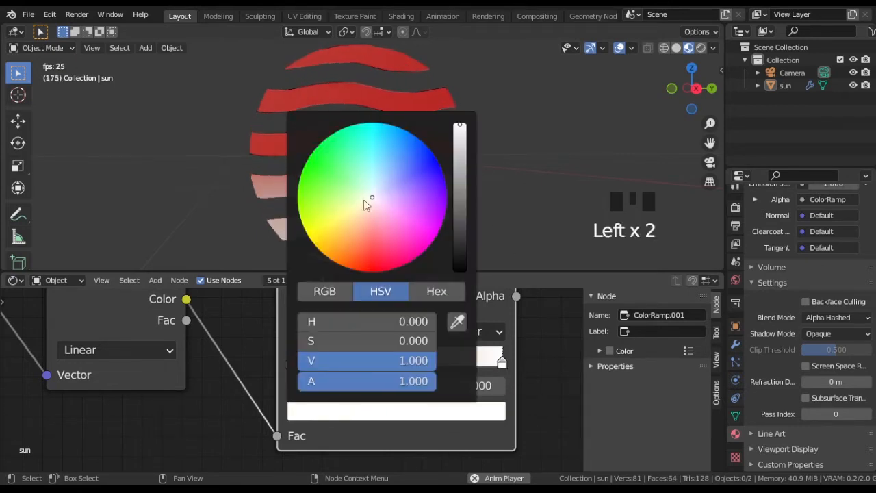
{"action": "left_click_drag", "start_coordinate": [364, 199], "coordinate": [331, 248]}
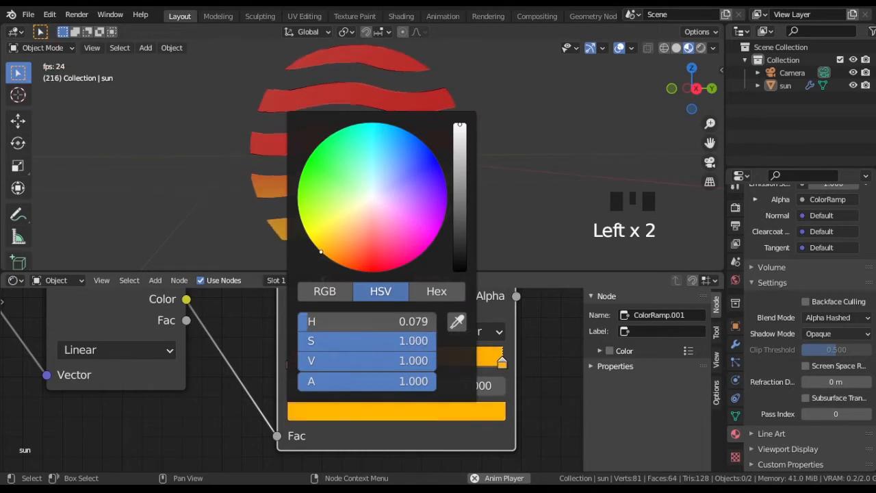
{"action": "scroll", "coordinate": [345, 183], "scroll_direction": "down", "scroll_amount": 2}
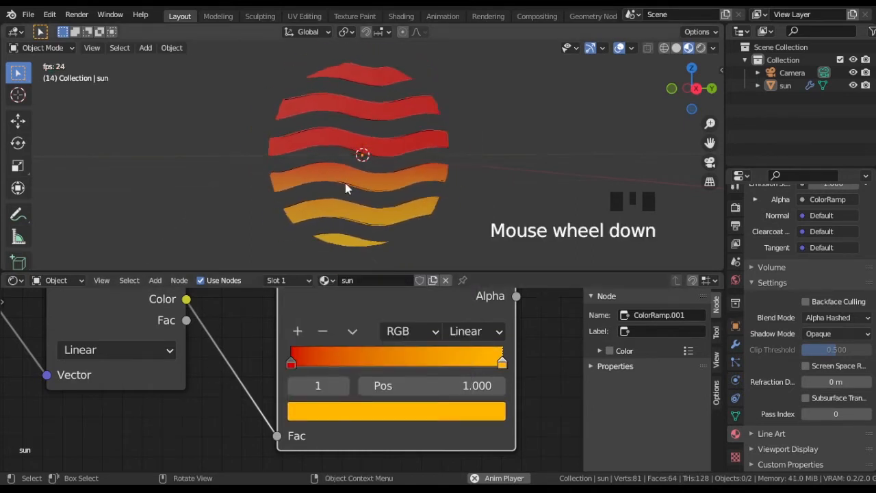
{"action": "scroll", "coordinate": [347, 186], "scroll_direction": "down", "scroll_amount": 2}
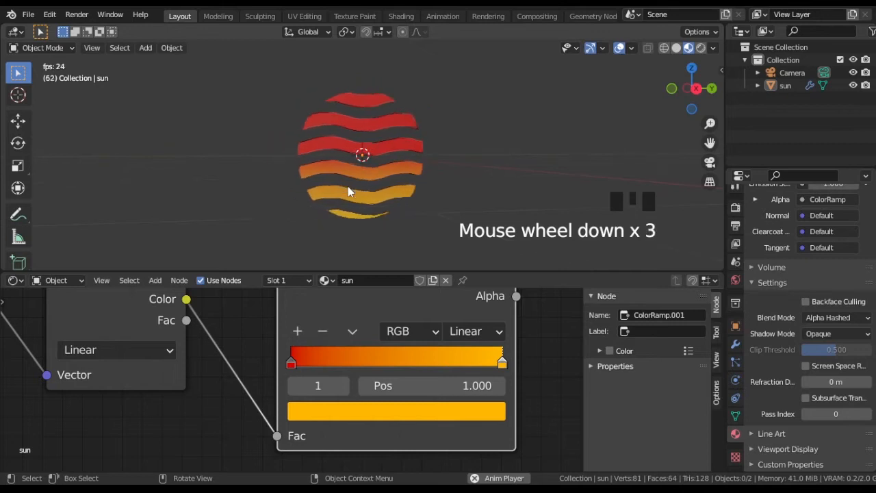
{"action": "scroll", "coordinate": [348, 192], "scroll_direction": "up", "scroll_amount": 1}
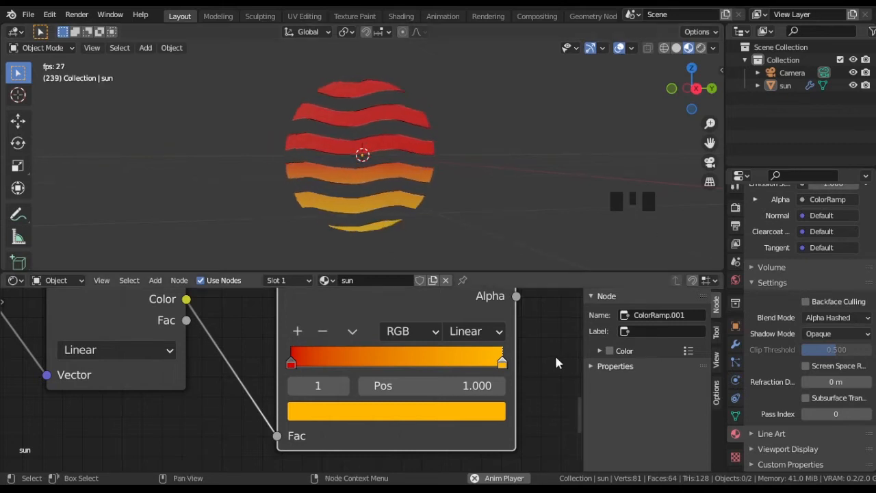
Step: Add a plane at the scene origin and scale it up to about 4.6 times its size
{"action": "middle_click_drag", "start_coordinate": [556, 363], "coordinate": [431, 373]}
{"action": "scroll", "coordinate": [410, 372], "scroll_direction": "down", "scroll_amount": 8}
{"action": "scroll", "coordinate": [409, 368], "scroll_direction": "down", "scroll_amount": 7}
{"action": "key", "text": "KP_Divide"}
{"action": "scroll", "coordinate": [366, 173], "scroll_direction": "down", "scroll_amount": 7}
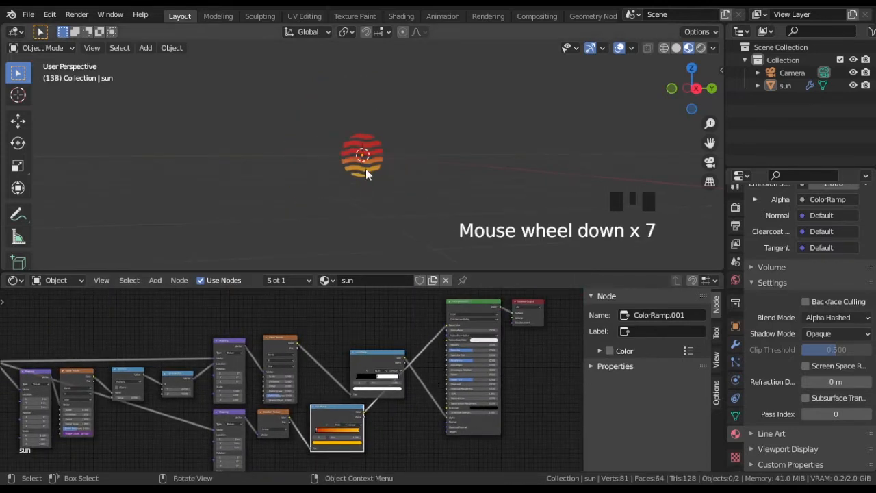
{"action": "key", "text": "shift+a"}
{"action": "mouse_move", "coordinate": [401, 196]}
{"action": "left_click", "coordinate": [449, 196]}
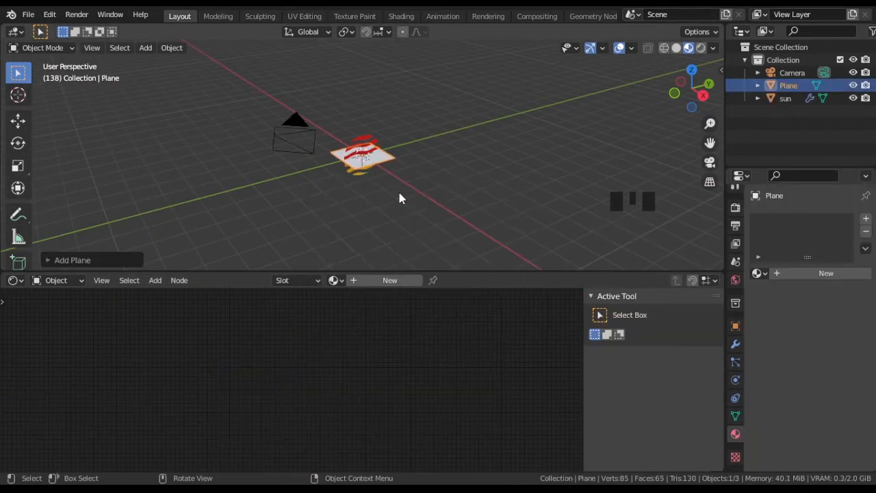
{"action": "key", "text": "s"}
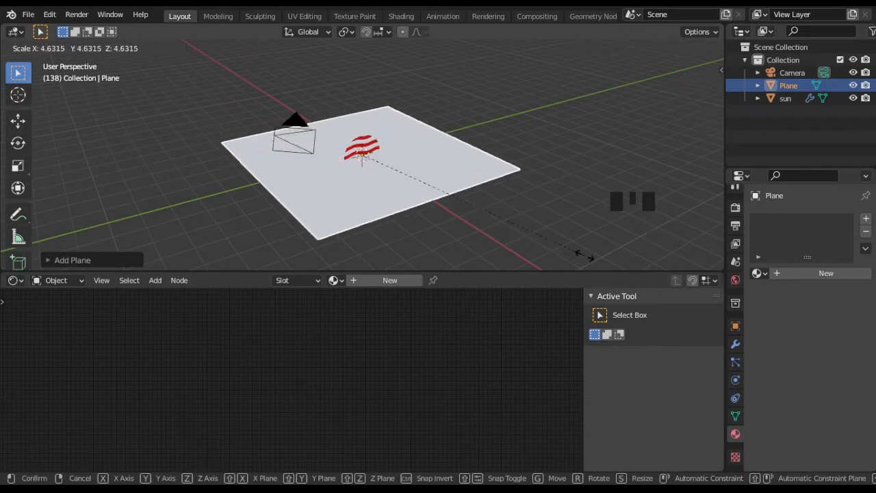
{"action": "left_click", "coordinate": [585, 255]}
Step: Move the sun up so that it floats above the plane
{"action": "left_click", "coordinate": [362, 147]}
{"action": "key", "text": "g"}
{"action": "left_click", "coordinate": [358, 118]}
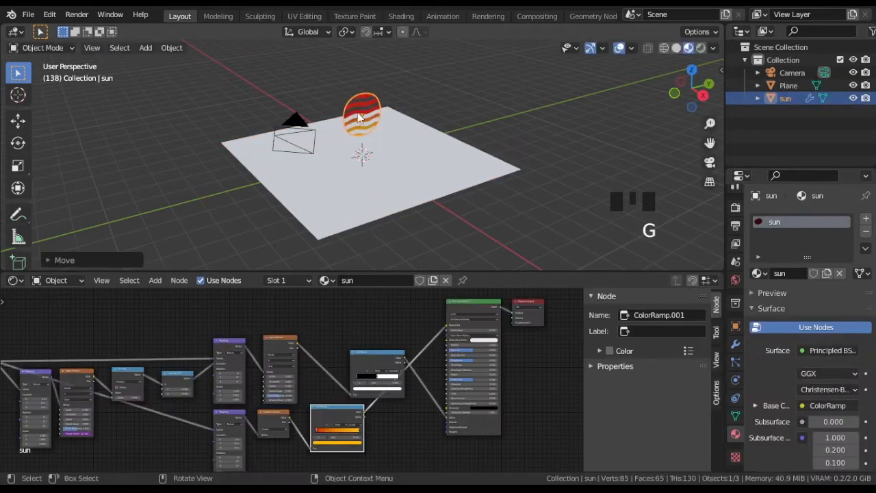
Step: Lock the camera to the view, reposition it to face the sun across the plane, and release the lock
{"action": "left_click", "coordinate": [281, 139]}
{"action": "key", "text": "n"}
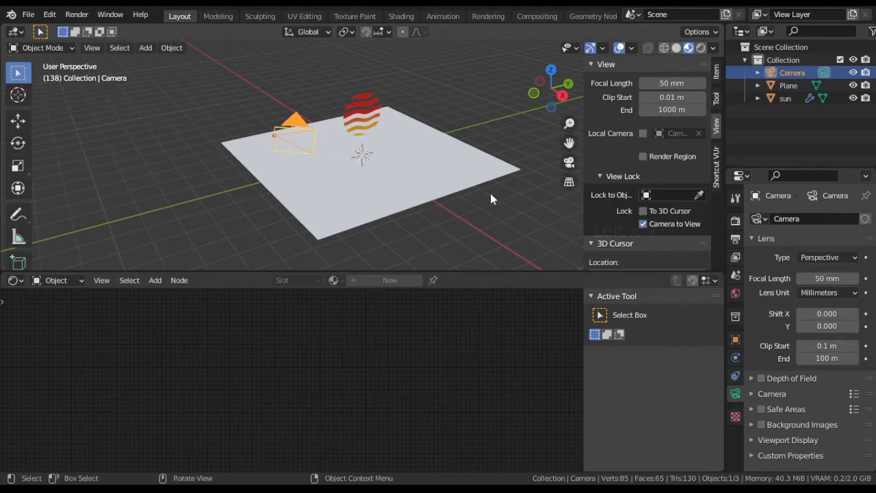
{"action": "key", "text": "KP_0"}
{"action": "middle_click_drag", "start_coordinate": [436, 186], "coordinate": [363, 174]}
{"action": "scroll", "coordinate": [364, 175], "scroll_direction": "down", "scroll_amount": 2}
{"action": "middle_click_drag", "start_coordinate": [294, 157], "coordinate": [393, 178]}
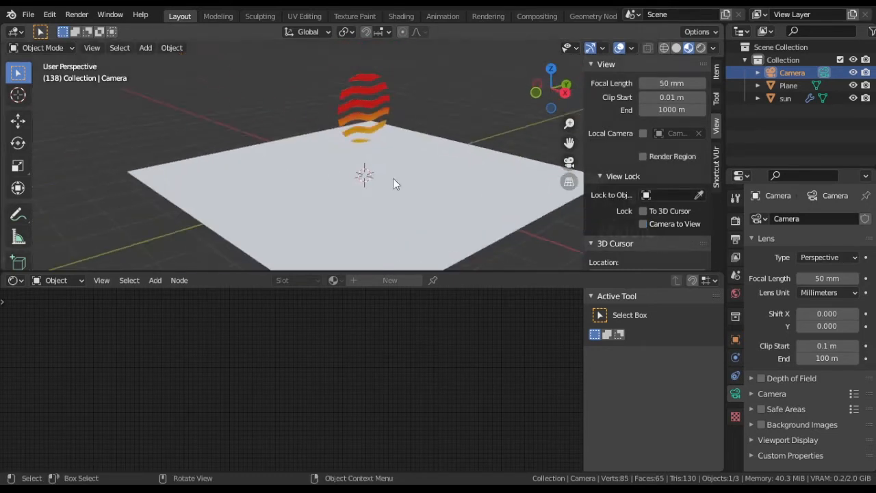
Step: Move the sun backward along the X axis, away from the camera toward the plane's far edge
{"action": "scroll", "coordinate": [393, 178], "scroll_direction": "down", "scroll_amount": 3}
{"action": "left_click", "coordinate": [351, 141]}
{"action": "middle_click_drag", "start_coordinate": [352, 142], "coordinate": [393, 176]}
{"action": "key", "text": "g"}
{"action": "key", "text": "x"}
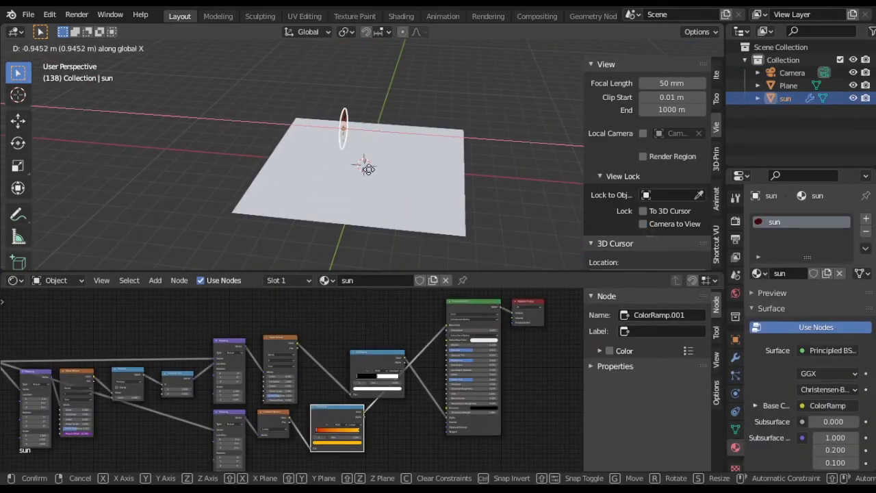
{"action": "left_click", "coordinate": [304, 174]}
Step: Adjust the sun's height along the Z axis so it hangs above the plane's far edge in the camera view
{"action": "key", "text": "KP_7"}
{"action": "key", "text": "KP_1"}
{"action": "key", "text": "g"}
{"action": "key", "text": "z"}
{"action": "left_click", "coordinate": [325, 164]}
{"action": "key", "text": "KP_0"}
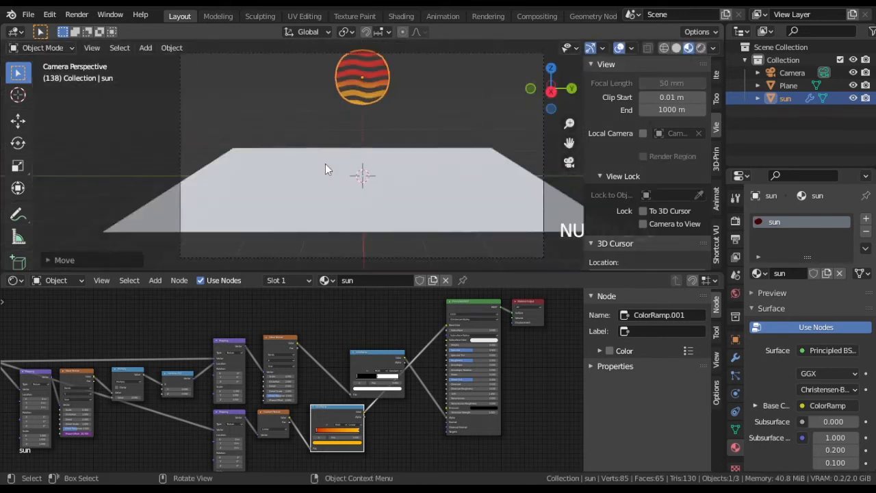
Step: Scale the plane up further so that it spans the full width of the camera frame
{"action": "middle_click_drag", "start_coordinate": [363, 159], "coordinate": [353, 195], "text": "shift"}
{"action": "left_click", "coordinate": [350, 196]}
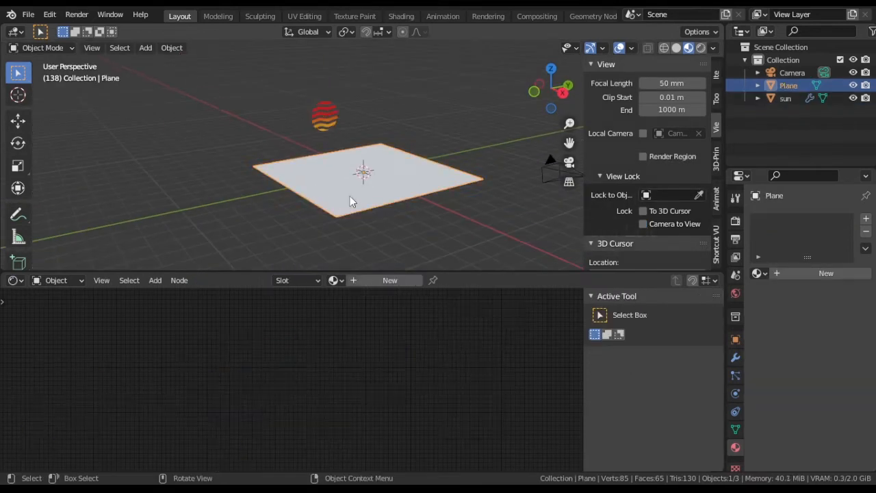
{"action": "key", "text": "s"}
{"action": "left_click", "coordinate": [422, 211]}
{"action": "key", "text": "KP_0"}
{"action": "scroll", "coordinate": [419, 210], "scroll_direction": "down", "scroll_amount": 3}
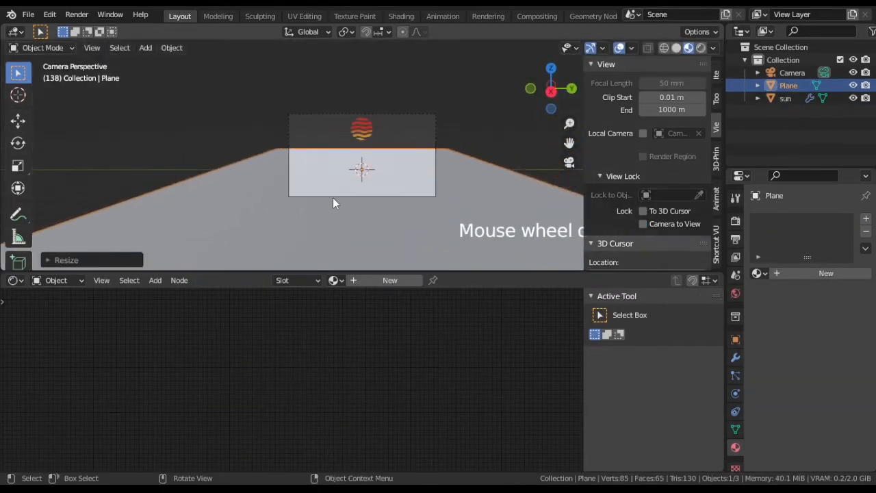
{"action": "scroll", "coordinate": [332, 197], "scroll_direction": "up", "scroll_amount": 4}
{"action": "middle_click_drag", "start_coordinate": [333, 197], "coordinate": [329, 209]}
{"action": "scroll", "coordinate": [339, 215], "scroll_direction": "down", "scroll_amount": 3}
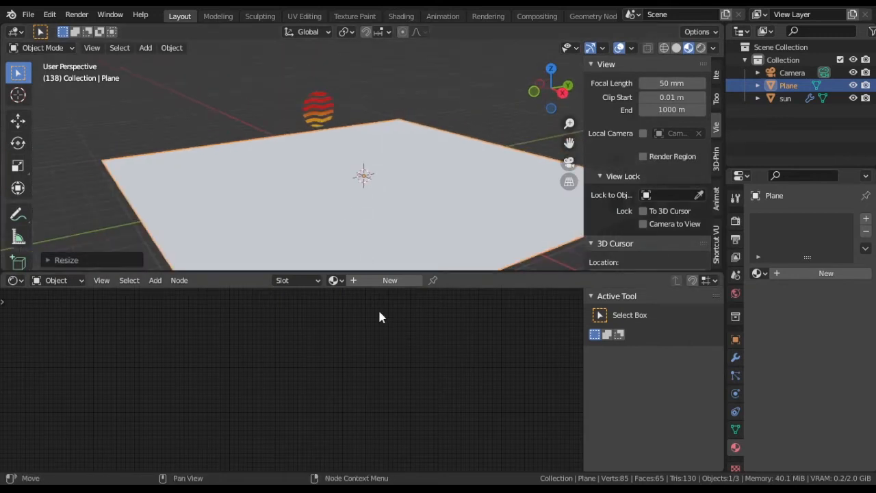
Step: Create a new material for the plane and name it ground
{"action": "left_click", "coordinate": [354, 281]}
{"action": "double_click", "coordinate": [370, 281]}
{"action": "type", "text": "gr"}
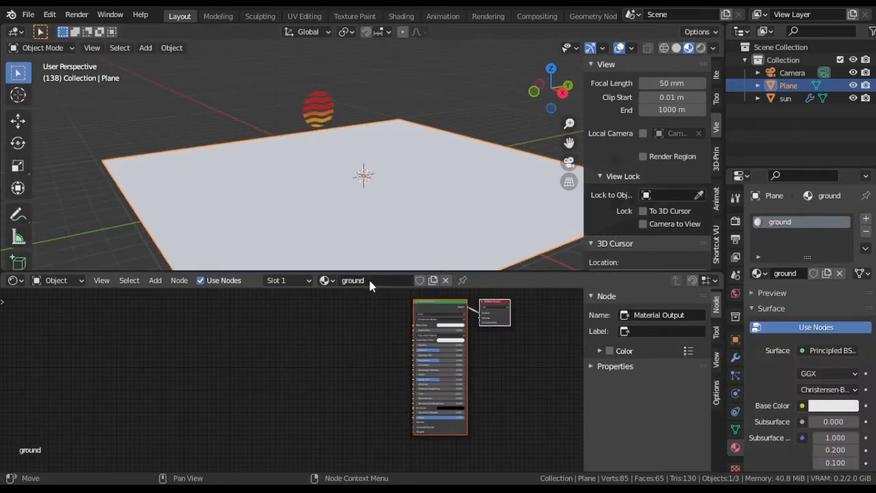
{"action": "type", "text": "ound"}
{"action": "key", "text": "Return"}
Step: Set the Base Color of the ground material's Principled BSDF to a deep, dark blue
{"action": "scroll", "coordinate": [452, 356], "scroll_direction": "up", "scroll_amount": 6}
{"action": "key", "text": "KP_0"}
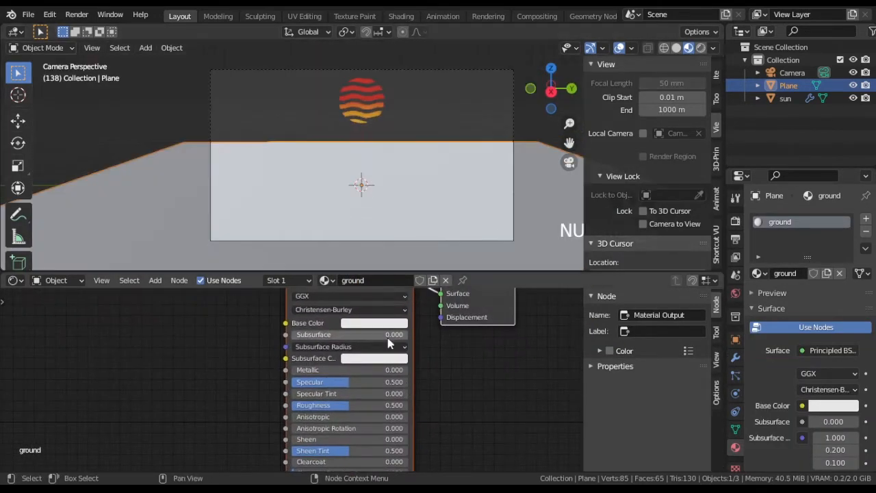
{"action": "left_click", "coordinate": [388, 323]}
{"action": "left_click_drag", "start_coordinate": [406, 199], "coordinate": [432, 219]}
Step: Connect the sun's red-to-orange ColorRamp Color to the Principled BSDF's Emission and set Emission Strength to 3
{"action": "left_click", "coordinate": [784, 97]}
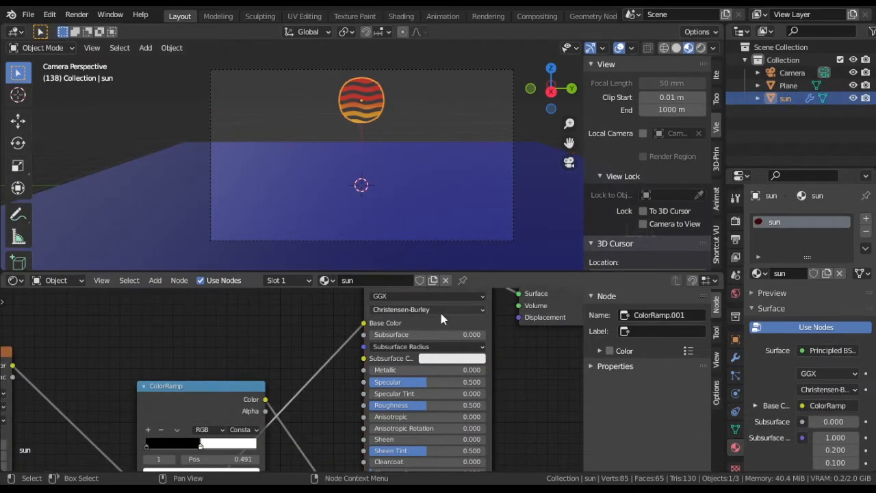
{"action": "middle_click_drag", "start_coordinate": [313, 415], "coordinate": [284, 305]}
{"action": "scroll", "coordinate": [284, 308], "scroll_direction": "down", "scroll_amount": 3}
{"action": "middle_click_drag", "start_coordinate": [246, 359], "coordinate": [307, 325]}
{"action": "scroll", "coordinate": [274, 363], "scroll_direction": "up", "scroll_amount": 5}
{"action": "middle_click_drag", "start_coordinate": [274, 356], "coordinate": [215, 385]}
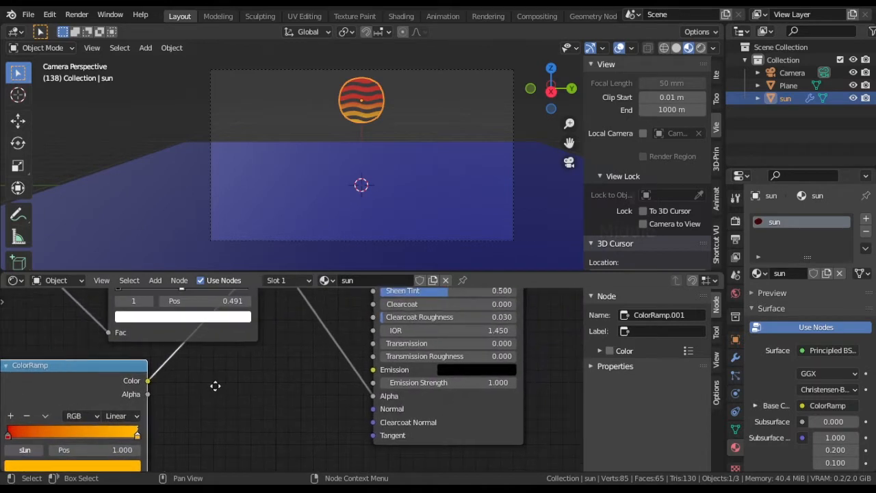
{"action": "left_click_drag", "start_coordinate": [362, 369], "coordinate": [373, 370]}
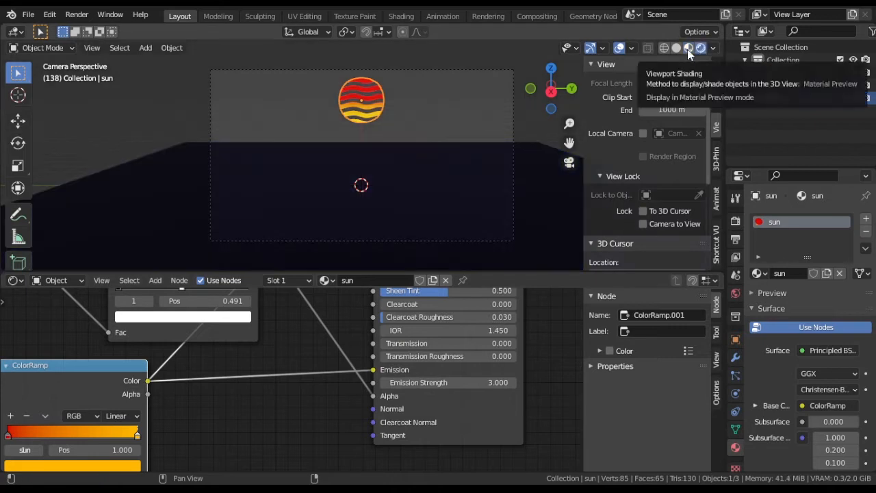
Step: Set the Blend Mode of the plane's ground material to Alpha Hashed
{"action": "left_click", "coordinate": [785, 85]}
{"action": "scroll", "coordinate": [771, 426], "scroll_direction": "down", "scroll_amount": 10}
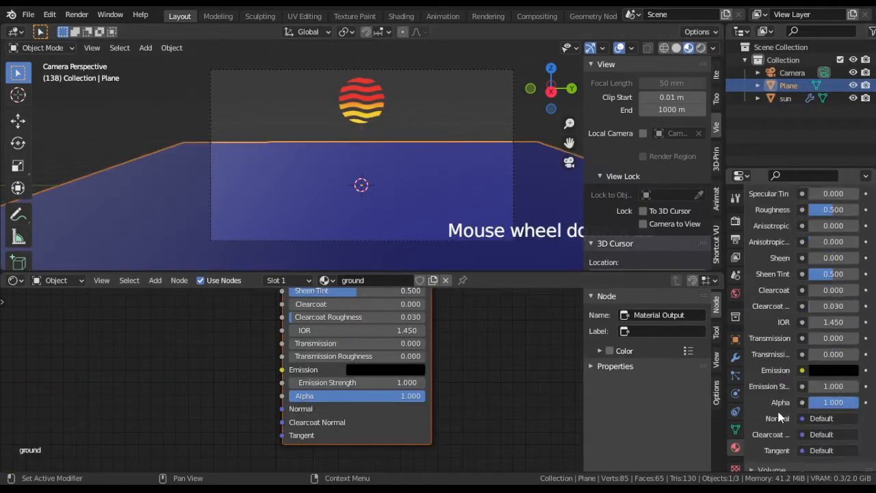
{"action": "left_click", "coordinate": [836, 317]}
{"action": "left_click", "coordinate": [831, 358]}
Step: Add a Texture Coordinate node well before the Principled BSDF in the ground material
{"action": "scroll", "coordinate": [141, 356], "scroll_direction": "down", "scroll_amount": 3}
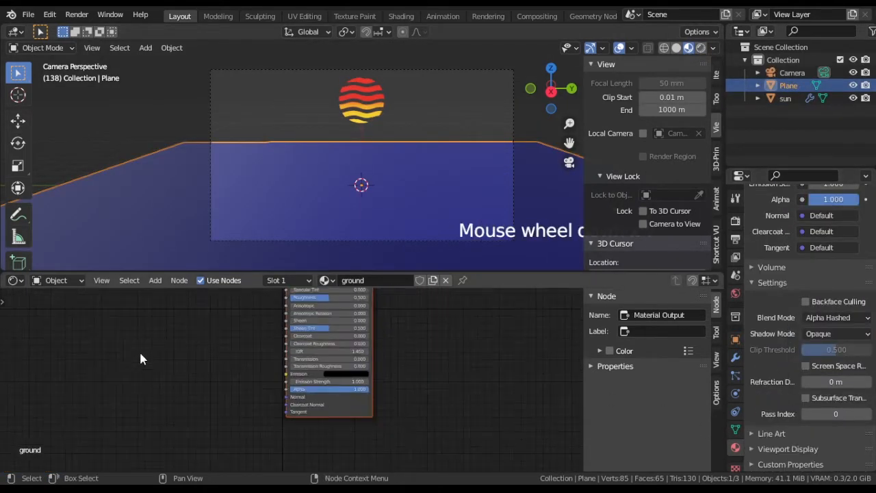
{"action": "middle_click_drag", "start_coordinate": [141, 356], "coordinate": [283, 406]}
{"action": "middle_click_drag", "start_coordinate": [161, 373], "coordinate": [254, 404]}
{"action": "key", "text": "shift+a"}
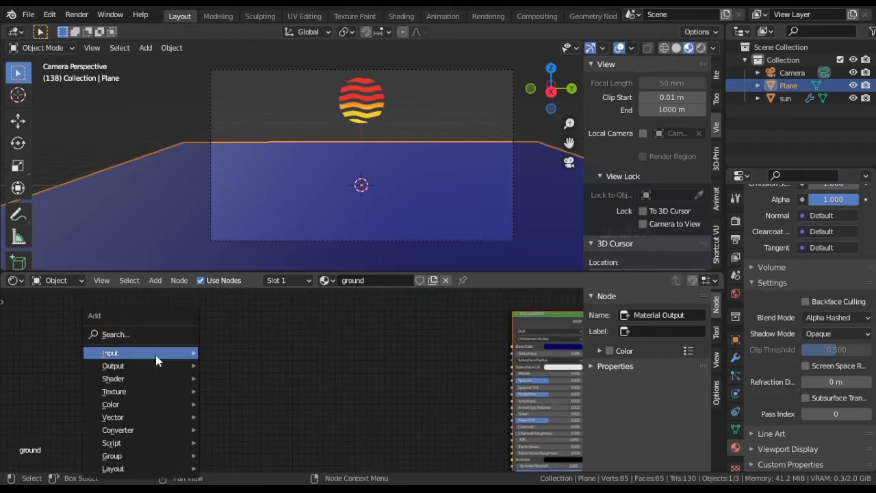
{"action": "mouse_move", "coordinate": [156, 355]}
{"action": "left_click", "coordinate": [268, 285]}
{"action": "left_click", "coordinate": [183, 329]}
Step: Add a Mapping node, connect the Texture Coordinate's Object output to its Vector, and set its Type to Texture
{"action": "scroll", "coordinate": [302, 375], "scroll_direction": "up", "scroll_amount": 3}
{"action": "key", "text": "shift+a"}
{"action": "mouse_move", "coordinate": [320, 414]}
{"action": "left_click", "coordinate": [363, 331]}
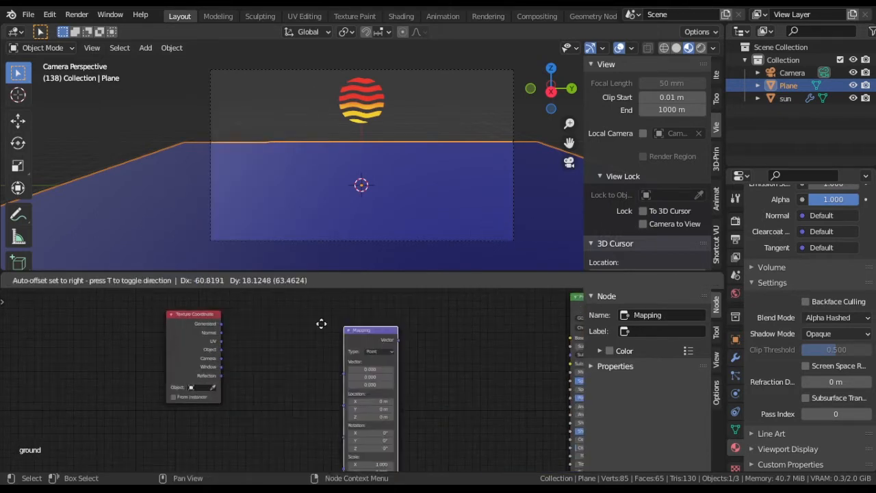
{"action": "left_click", "coordinate": [272, 321]}
{"action": "left_click_drag", "start_coordinate": [253, 354], "coordinate": [255, 350]}
{"action": "left_click", "coordinate": [293, 325]}
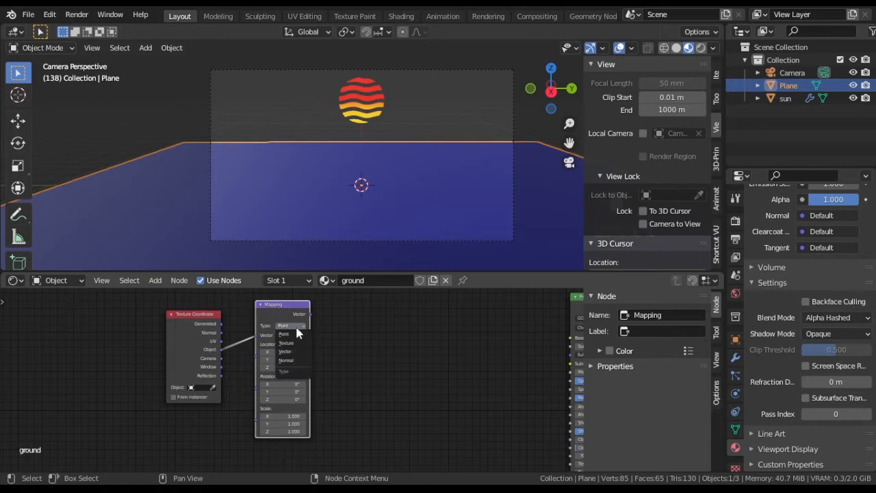
Step: Add a Brick Texture node after the Mapping node and connect the Mapping's Vector output to its Vector input
{"action": "middle_click_drag", "start_coordinate": [446, 348], "coordinate": [364, 360]}
{"action": "key", "text": "shift+a"}
{"action": "mouse_move", "coordinate": [346, 336]}
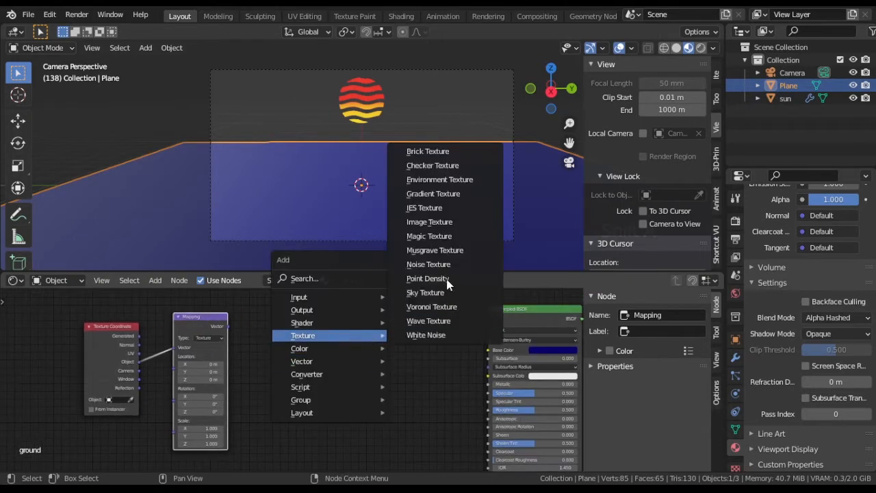
{"action": "left_click", "coordinate": [428, 151]}
{"action": "left_click", "coordinate": [274, 322]}
{"action": "left_click_drag", "start_coordinate": [228, 327], "coordinate": [241, 373]}
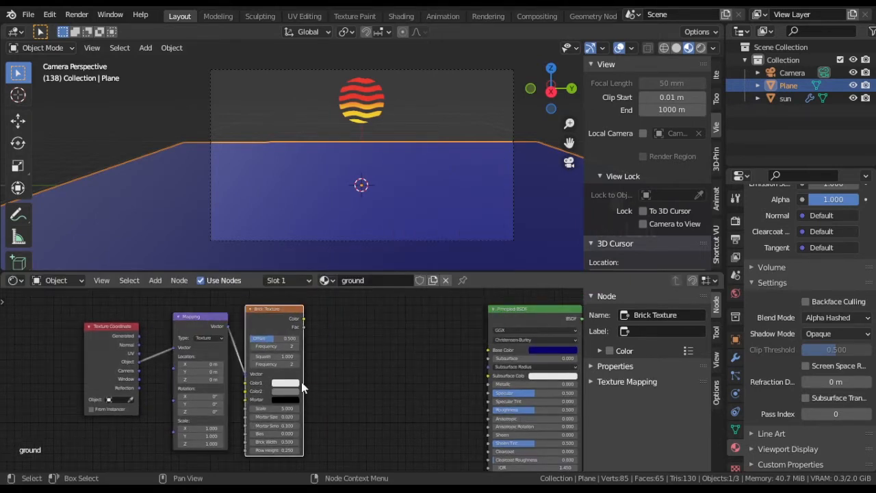
Step: Connect the Brick Texture's Color output to the Alpha input of the ground's Principled BSDF
{"action": "middle_click_drag", "start_coordinate": [403, 382], "coordinate": [379, 358]}
{"action": "scroll", "coordinate": [379, 356], "scroll_direction": "down", "scroll_amount": 2}
{"action": "left_click_drag", "start_coordinate": [276, 294], "coordinate": [433, 457]}
{"action": "scroll", "coordinate": [375, 421], "scroll_direction": "up", "scroll_amount": 4}
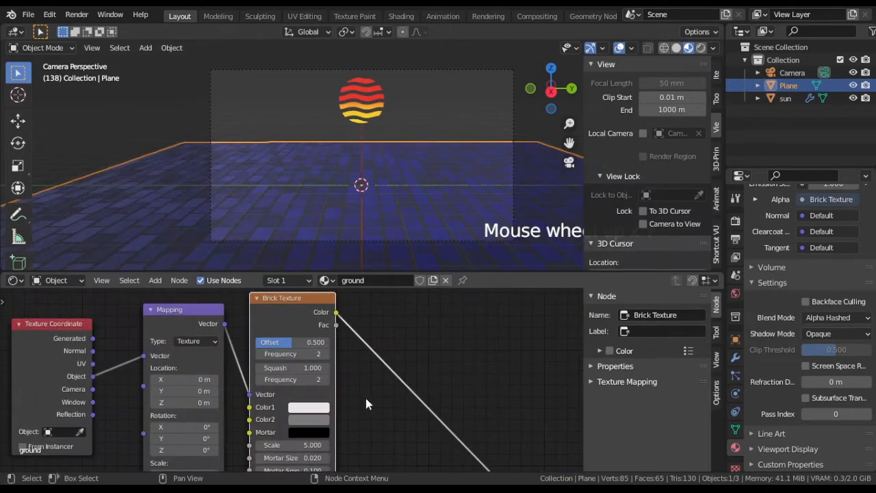
Step: Set the Brick Texture's Offset to 0 so the ground pattern lines up as a straight grid
{"action": "middle_click_drag", "start_coordinate": [308, 206], "coordinate": [420, 262]}
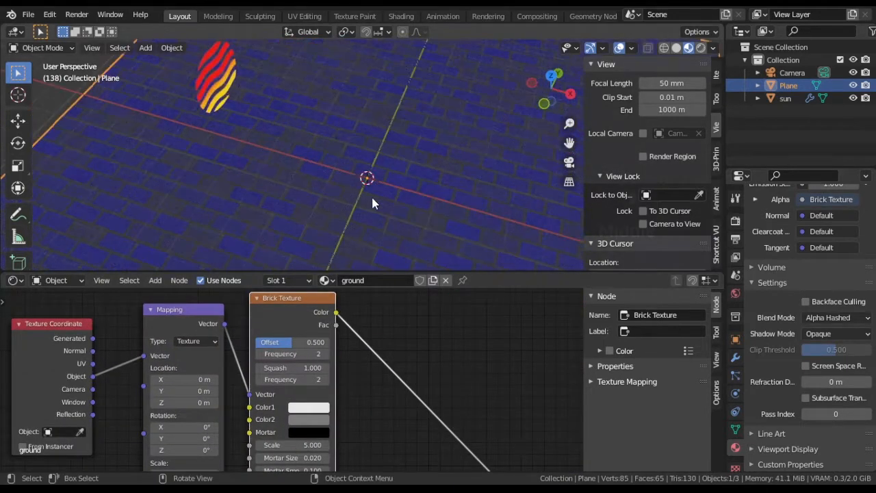
{"action": "key", "text": "KP_0"}
{"action": "scroll", "coordinate": [342, 392], "scroll_direction": "up", "scroll_amount": 1}
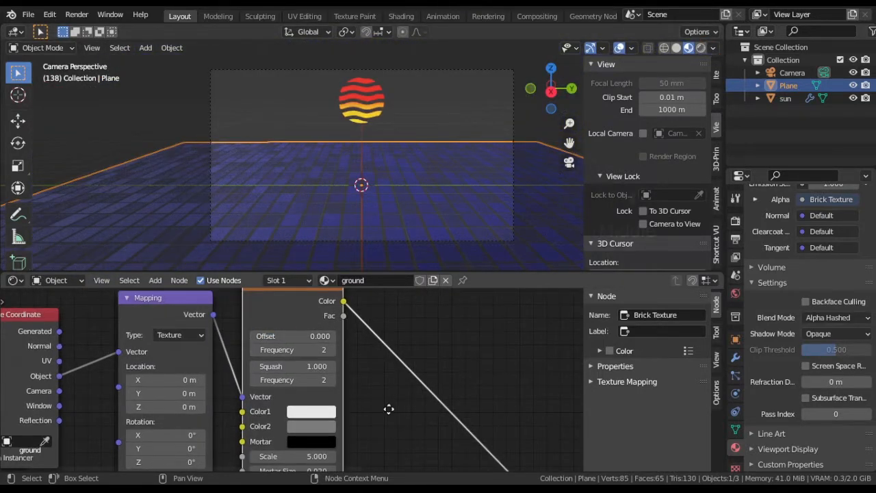
Step: Set the Brick Texture's Row Height and Brick Width to 0.4 so the ground grid cells are square
{"action": "middle_click_drag", "start_coordinate": [389, 409], "coordinate": [401, 375]}
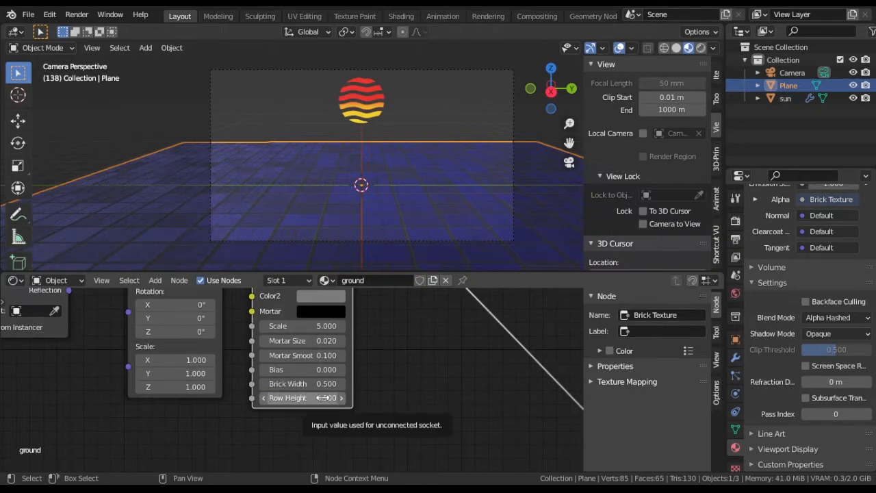
{"action": "left_click", "coordinate": [327, 398]}
{"action": "type", "text": "0.5"}
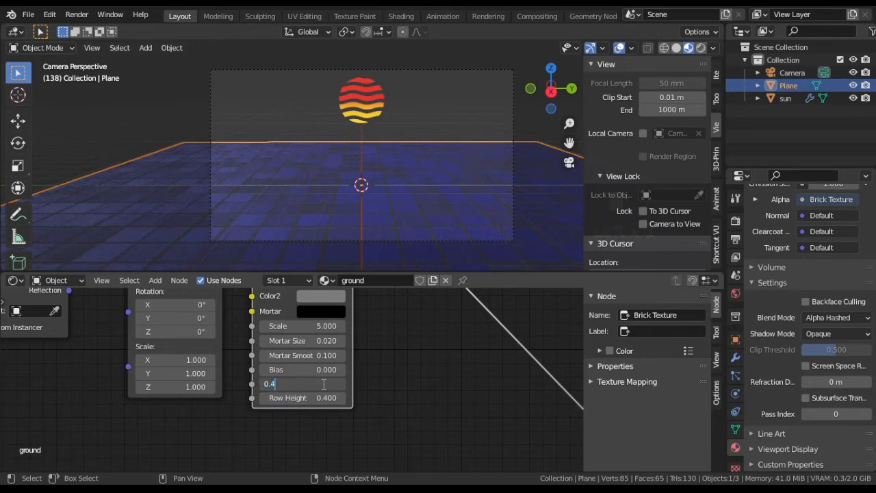
Step: Move the Texture Coordinate, Mapping and Brick Texture nodes away from the Principled BSDF to make room between them
{"action": "scroll", "coordinate": [417, 385], "scroll_direction": "down", "scroll_amount": 8}
{"action": "middle_click_drag", "start_coordinate": [382, 362], "coordinate": [421, 396]}
{"action": "scroll", "coordinate": [421, 396], "scroll_direction": "down", "scroll_amount": 3}
{"action": "left_click_drag", "start_coordinate": [176, 331], "coordinate": [345, 390]}
{"action": "key", "text": "g"}
{"action": "left_click", "coordinate": [294, 392]}
Step: Duplicate the Mapping node below the original and connect the Texture Coordinate's Object output to the copy's Vector input
{"action": "left_click", "coordinate": [174, 325]}
{"action": "scroll", "coordinate": [315, 395], "scroll_direction": "down", "scroll_amount": 2}
{"action": "middle_click_drag", "start_coordinate": [317, 397], "coordinate": [359, 355]}
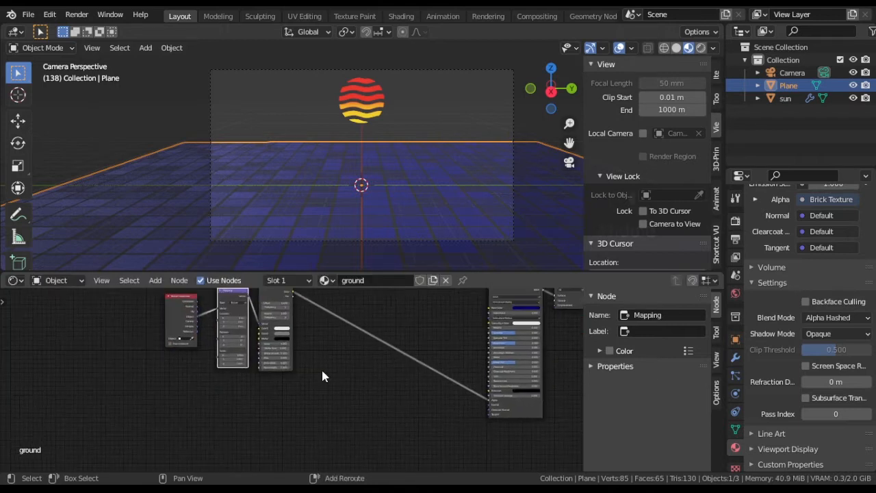
{"action": "key", "text": "shift+d"}
{"action": "key", "text": "y"}
{"action": "left_click", "coordinate": [336, 452]}
{"action": "left_click_drag", "start_coordinate": [198, 316], "coordinate": [218, 405]}
{"action": "scroll", "coordinate": [266, 390], "scroll_direction": "up", "scroll_amount": 4}
{"action": "middle_click_drag", "start_coordinate": [267, 389], "coordinate": [297, 345]}
{"action": "scroll", "coordinate": [298, 346], "scroll_direction": "down", "scroll_amount": 1}
Step: Add a Gradient Texture node and connect the duplicated Mapping's Vector output to its Vector input
{"action": "key", "text": "shift+a"}
{"action": "mouse_move", "coordinate": [332, 366]}
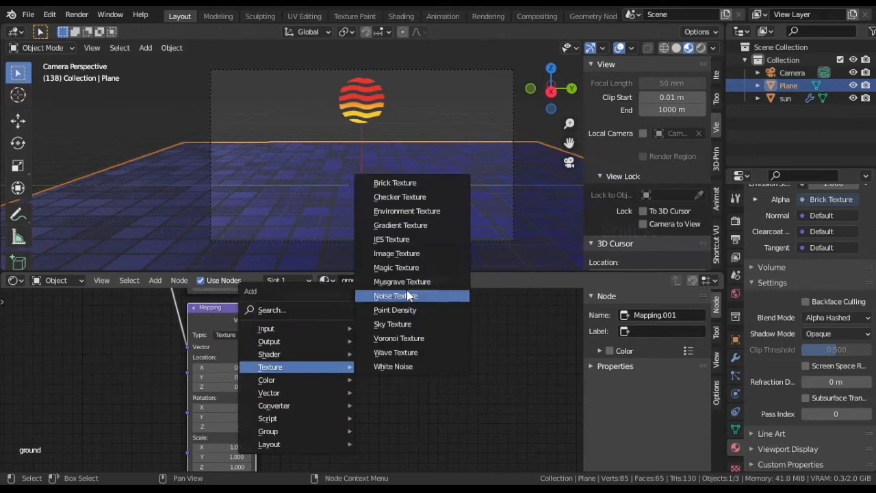
{"action": "left_click", "coordinate": [397, 226]}
{"action": "left_click", "coordinate": [266, 341]}
{"action": "left_click_drag", "start_coordinate": [256, 320], "coordinate": [272, 380]}
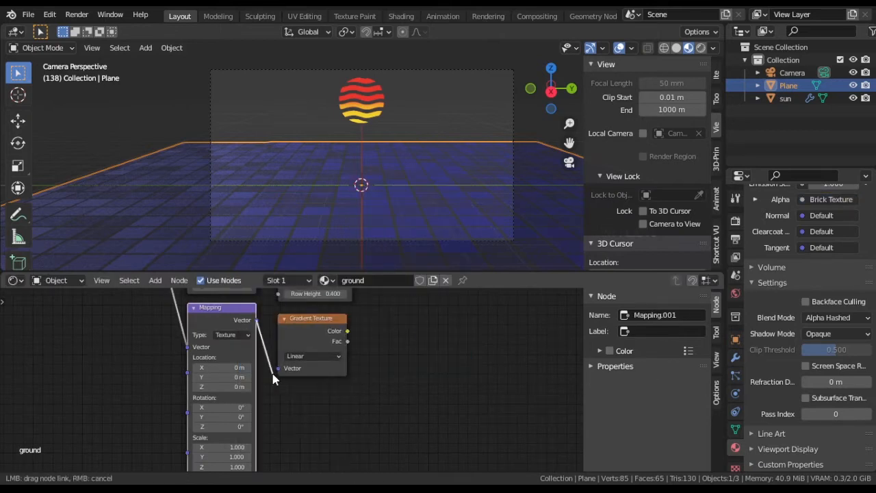
Step: Add a MixRGB node with the Brick Texture's Color in Color1 and the Gradient Texture's Color in Color2
{"action": "middle_click_drag", "start_coordinate": [438, 329], "coordinate": [231, 427]}
{"action": "key", "text": "shift+a"}
{"action": "mouse_move", "coordinate": [274, 390]}
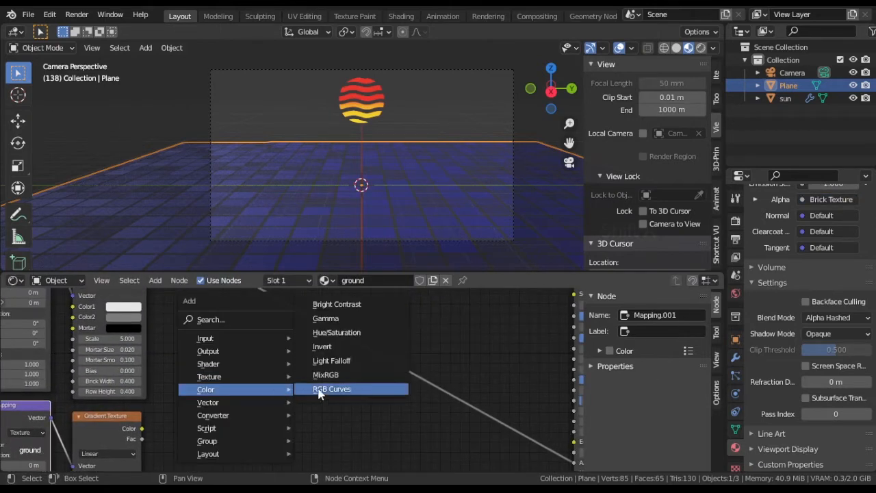
{"action": "left_click", "coordinate": [322, 376]}
{"action": "left_click", "coordinate": [256, 314]}
{"action": "left_click_drag", "start_coordinate": [139, 430], "coordinate": [256, 390]}
{"action": "scroll", "coordinate": [228, 391], "scroll_direction": "down", "scroll_amount": 3}
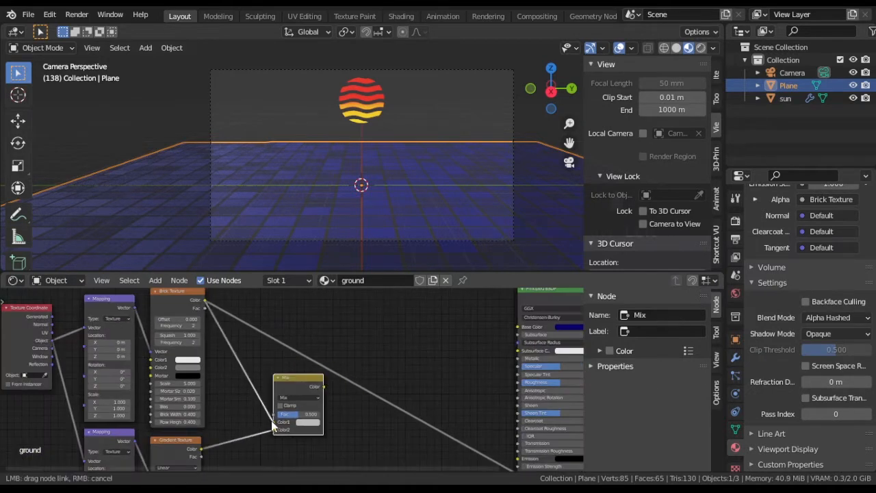
{"action": "left_click_drag", "start_coordinate": [272, 420], "coordinate": [275, 422]}
Step: Connect the Mix node's Color output to the Principled BSDF's Alpha and set the Mix Fac to 1
{"action": "middle_click_drag", "start_coordinate": [366, 422], "coordinate": [251, 340]}
{"action": "left_click_drag", "start_coordinate": [397, 376], "coordinate": [402, 391]}
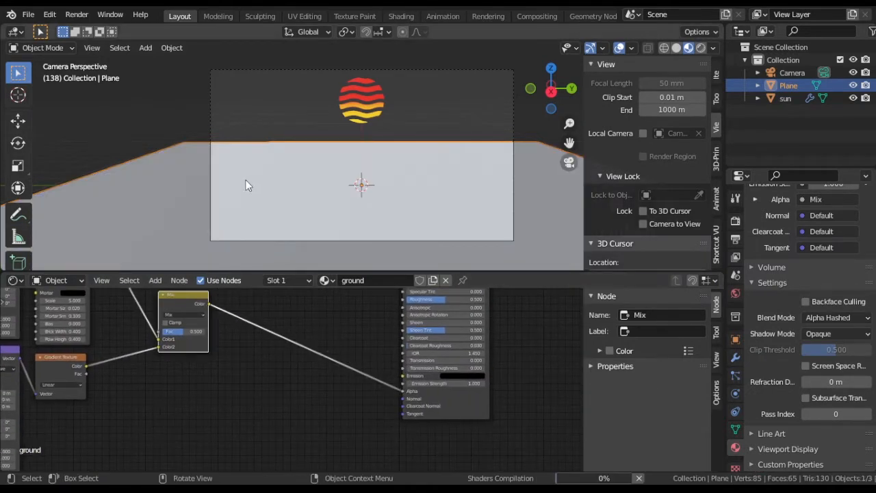
{"action": "middle_click_drag", "start_coordinate": [239, 174], "coordinate": [387, 202]}
{"action": "scroll", "coordinate": [387, 201], "scroll_direction": "down", "scroll_amount": 2}
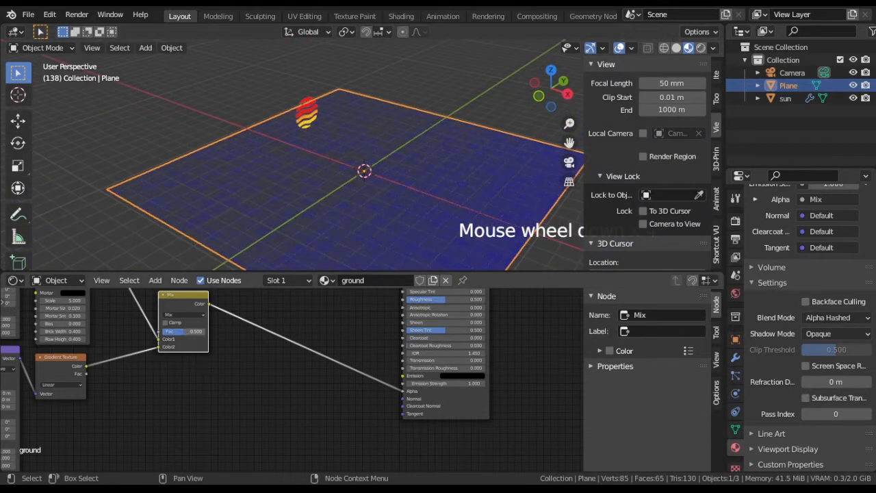
{"action": "middle_click_drag", "start_coordinate": [387, 201], "coordinate": [273, 176]}
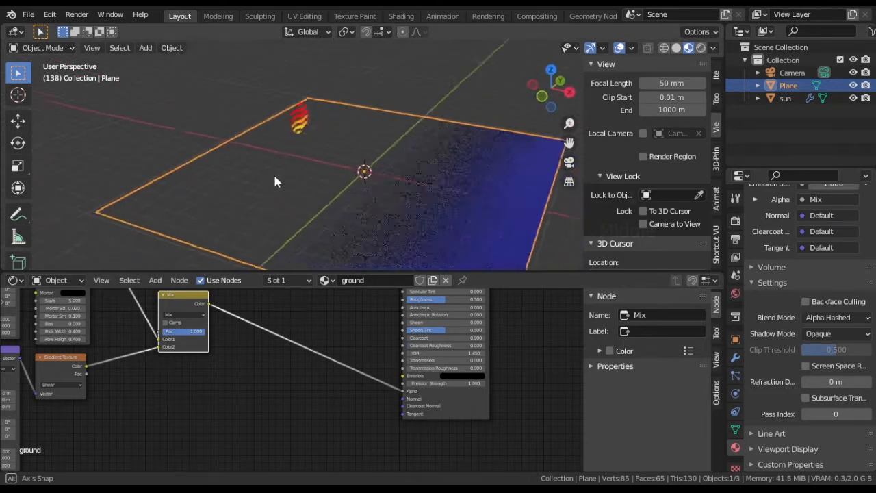
{"action": "key", "text": "KP_0"}
{"action": "scroll", "coordinate": [140, 402], "scroll_direction": "down", "scroll_amount": 3}
Step: Duplicate the Mapping and Brick Texture nodes together and place the copies below the gradient nodes
{"action": "middle_click_drag", "start_coordinate": [178, 406], "coordinate": [326, 470]}
{"action": "scroll", "coordinate": [244, 371], "scroll_direction": "down", "scroll_amount": 2}
{"action": "left_click", "coordinate": [326, 411]}
{"action": "left_click_drag", "start_coordinate": [243, 327], "coordinate": [310, 374]}
{"action": "middle_click_drag", "start_coordinate": [356, 417], "coordinate": [366, 323]}
{"action": "key", "text": "shift+d"}
{"action": "key", "text": "y"}
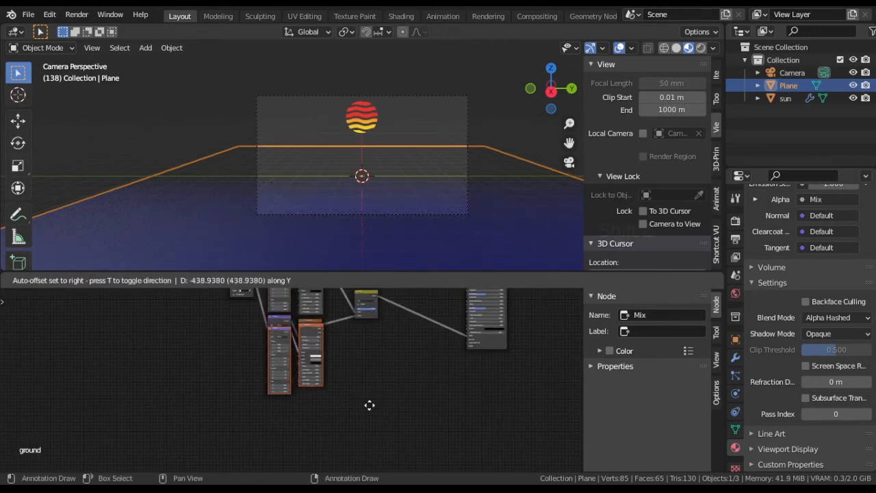
{"action": "left_click", "coordinate": [381, 451]}
Step: Reposition the Texture Coordinate node and connect its Object output to the lowest Mapping node's Vector input
{"action": "middle_click_drag", "start_coordinate": [196, 362], "coordinate": [225, 399]}
{"action": "left_click_drag", "start_coordinate": [267, 303], "coordinate": [240, 391]}
{"action": "middle_click_drag", "start_coordinate": [276, 421], "coordinate": [264, 361]}
{"action": "scroll", "coordinate": [264, 361], "scroll_direction": "up", "scroll_amount": 2}
{"action": "left_click_drag", "start_coordinate": [230, 325], "coordinate": [292, 385]}
{"action": "mouse_move", "coordinate": [444, 384]}
{"action": "middle_mouse_down"}
{"action": "mouse_move", "coordinate": [423, 377]}
{"action": "mouse_move", "coordinate": [341, 390]}
{"action": "middle_mouse_up"}
{"action": "scroll", "coordinate": [328, 393], "scroll_direction": "up", "scroll_amount": 4}
{"action": "scroll", "coordinate": [327, 399], "scroll_direction": "down", "scroll_amount": 3}
Step: Add a second MixRGB node taking the duplicated Brick Texture in Color1 and the first Mix in Color2, and feed it into Alpha
{"action": "key", "text": "shift+a"}
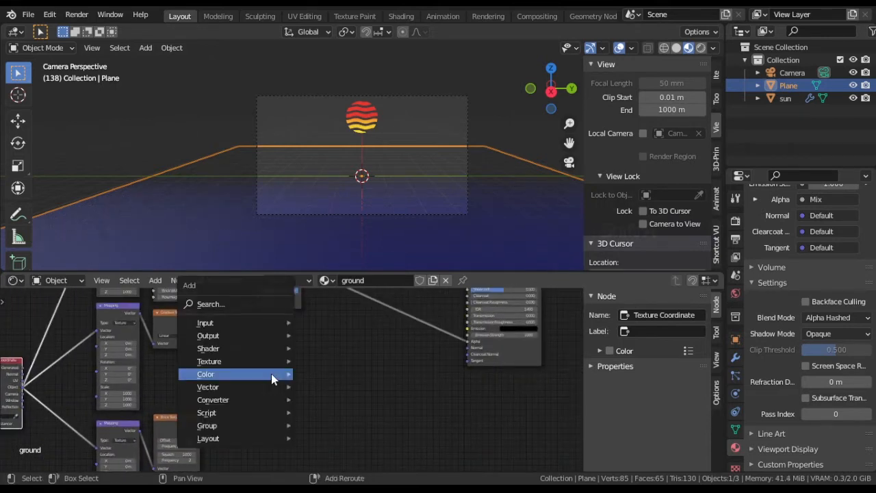
{"action": "left_click", "coordinate": [325, 359]}
{"action": "left_click", "coordinate": [301, 363]}
{"action": "scroll", "coordinate": [250, 404], "scroll_direction": "up", "scroll_amount": 2}
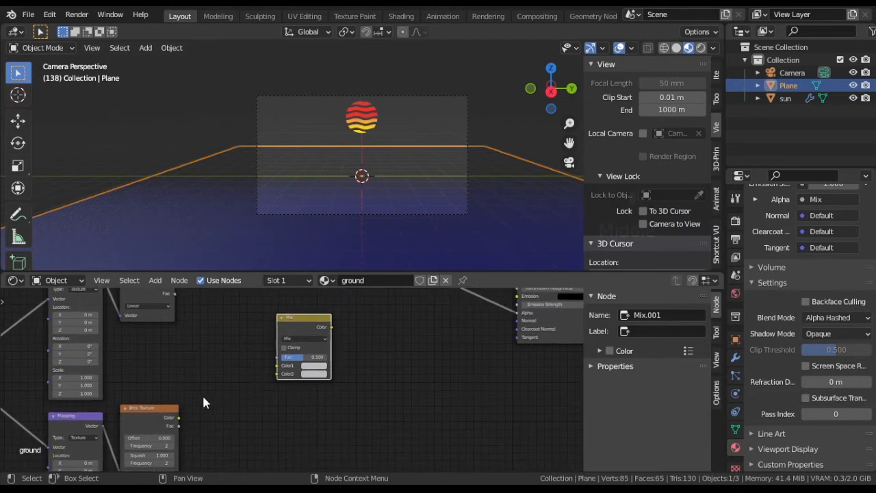
{"action": "left_click_drag", "start_coordinate": [178, 417], "coordinate": [231, 394]}
{"action": "middle_click_drag", "start_coordinate": [371, 302], "coordinate": [365, 366]}
{"action": "left_click_drag", "start_coordinate": [289, 457], "coordinate": [290, 452]}
{"action": "left_click_drag", "start_coordinate": [343, 405], "coordinate": [529, 391]}
{"action": "left_click_drag", "start_coordinate": [319, 395], "coordinate": [364, 363]}
{"action": "scroll", "coordinate": [422, 410], "scroll_direction": "up", "scroll_amount": 2}
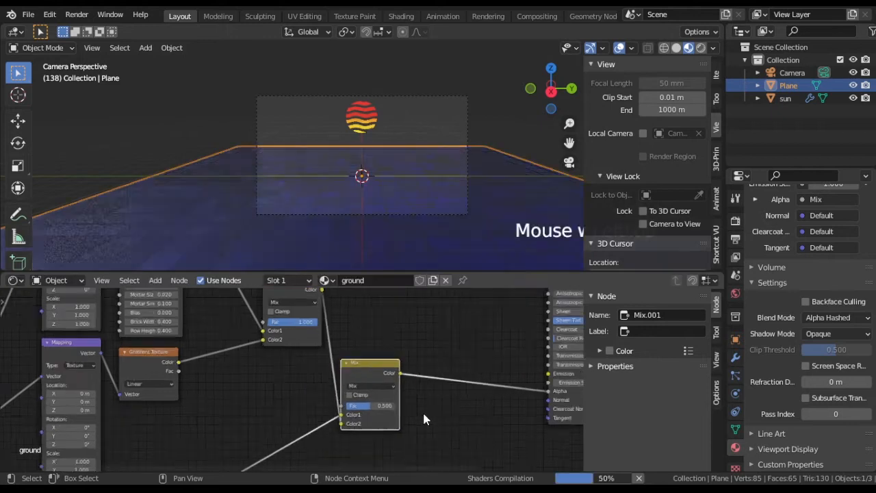
Step: Set the second Mix node's blending mode to Subtract and its Fac to 1
{"action": "left_click", "coordinate": [349, 364]}
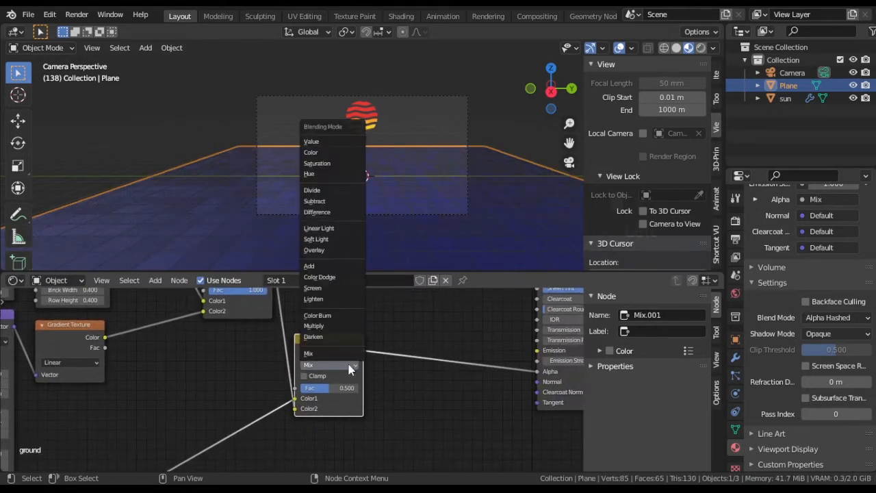
{"action": "left_click", "coordinate": [328, 201]}
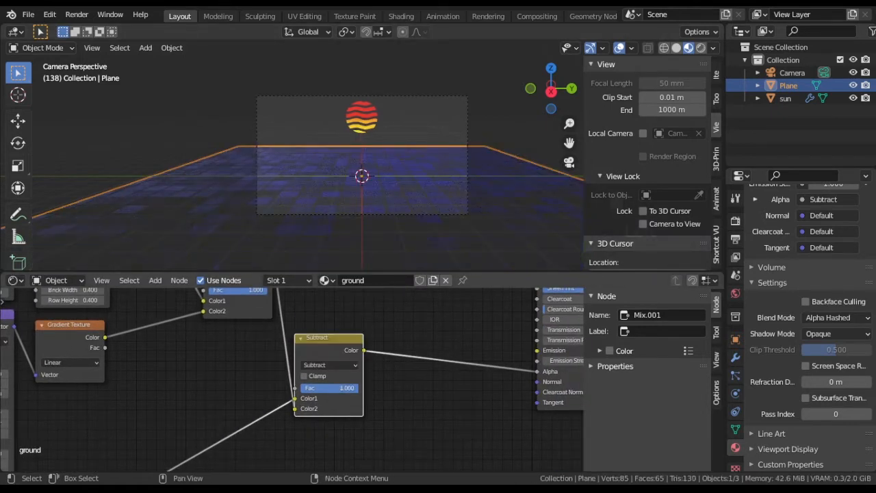
{"action": "middle_click_drag", "start_coordinate": [151, 137], "coordinate": [376, 165]}
{"action": "key", "text": "KP_0"}
Step: Insert a ColorRamp between the Subtract node and the Alpha input, and move its white stop to position 0.018
{"action": "key", "text": "shift+a"}
{"action": "mouse_move", "coordinate": [411, 419]}
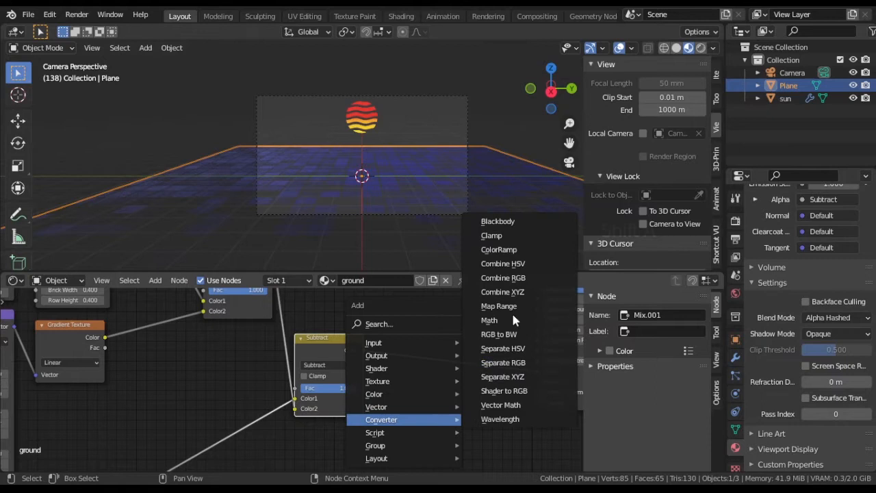
{"action": "left_click", "coordinate": [512, 252]}
{"action": "left_click", "coordinate": [401, 303]}
{"action": "middle_click_drag", "start_coordinate": [475, 430], "coordinate": [383, 408]}
{"action": "scroll", "coordinate": [384, 407], "scroll_direction": "up", "scroll_amount": 5}
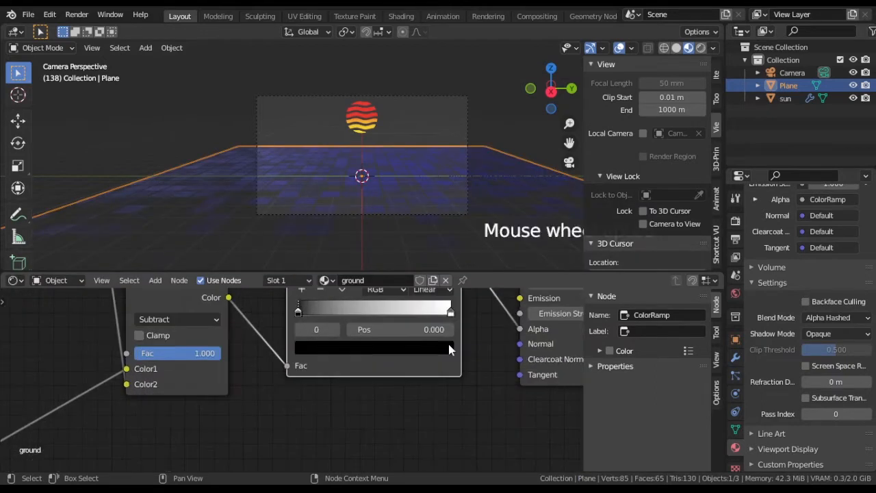
{"action": "left_click_drag", "start_coordinate": [451, 312], "coordinate": [305, 319]}
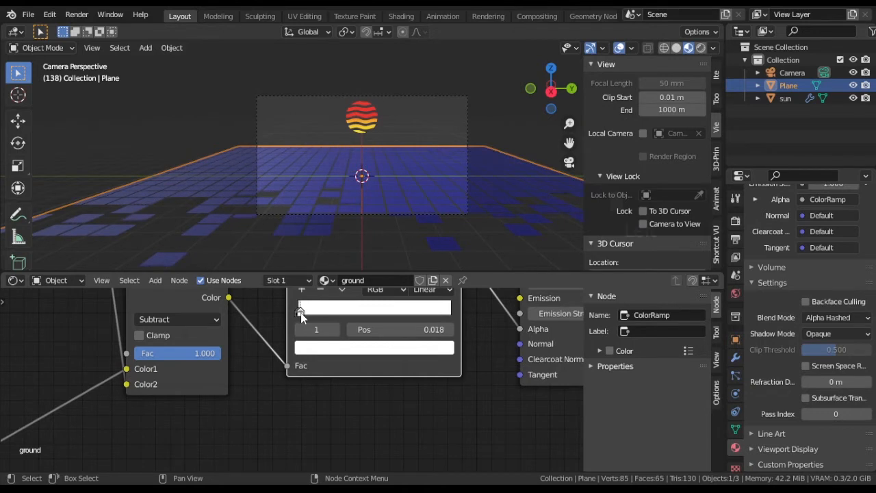
Step: Add a Combine XYZ node and connect its Vector output to the lowest Mapping node's Location input
{"action": "scroll", "coordinate": [293, 323], "scroll_direction": "down", "scroll_amount": 6}
{"action": "middle_click_drag", "start_coordinate": [147, 335], "coordinate": [439, 454]}
{"action": "scroll", "coordinate": [153, 393], "scroll_direction": "down", "scroll_amount": 8}
{"action": "middle_click_drag", "start_coordinate": [155, 394], "coordinate": [232, 320]}
{"action": "left_click_drag", "start_coordinate": [296, 369], "coordinate": [183, 333]}
{"action": "key", "text": "shift+a"}
{"action": "mouse_move", "coordinate": [252, 410]}
{"action": "left_click", "coordinate": [298, 282]}
{"action": "left_click", "coordinate": [303, 418]}
{"action": "scroll", "coordinate": [266, 384], "scroll_direction": "up", "scroll_amount": 4}
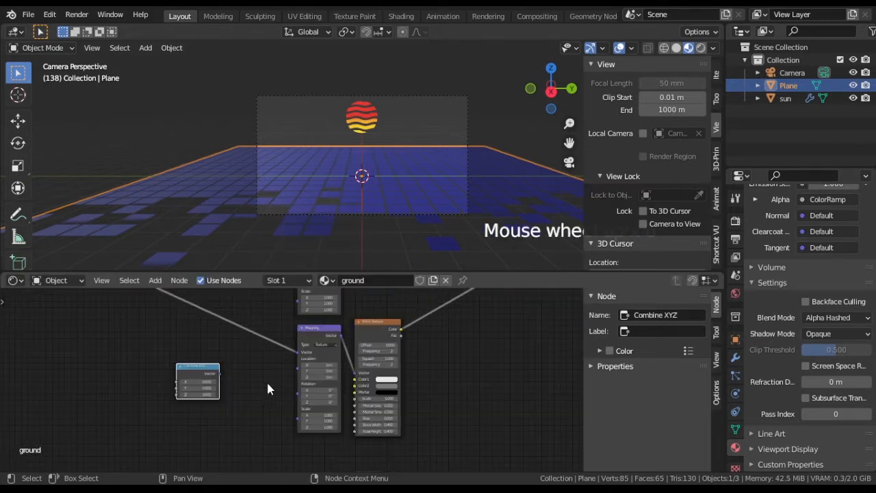
{"action": "left_click_drag", "start_coordinate": [295, 368], "coordinate": [296, 367]}
{"action": "scroll", "coordinate": [198, 336], "scroll_direction": "down", "scroll_amount": 4}
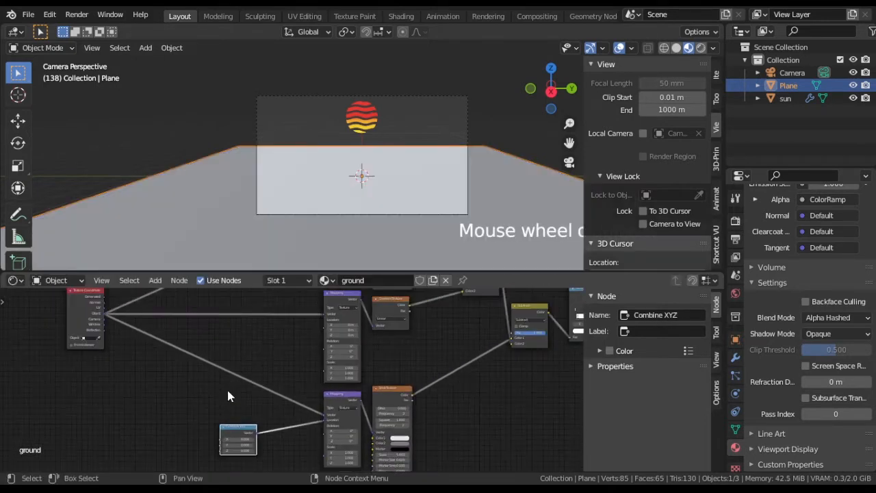
Step: Move the Combine XYZ node up and also connect its Vector output to the first Brick Texture's Mapping Location
{"action": "middle_click_drag", "start_coordinate": [239, 412], "coordinate": [244, 407]}
{"action": "key", "text": "g"}
{"action": "left_click", "coordinate": [234, 311]}
{"action": "scroll", "coordinate": [240, 321], "scroll_direction": "down", "scroll_amount": 1}
{"action": "middle_click_drag", "start_coordinate": [281, 334], "coordinate": [281, 405]}
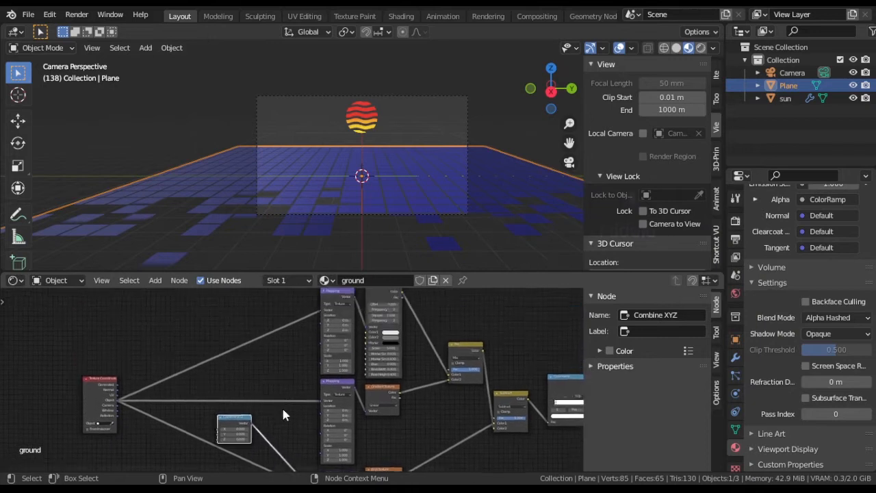
{"action": "scroll", "coordinate": [282, 406], "scroll_direction": "up", "scroll_amount": 3}
{"action": "left_click_drag", "start_coordinate": [241, 435], "coordinate": [327, 308]}
{"action": "middle_click_drag", "start_coordinate": [253, 462], "coordinate": [313, 388]}
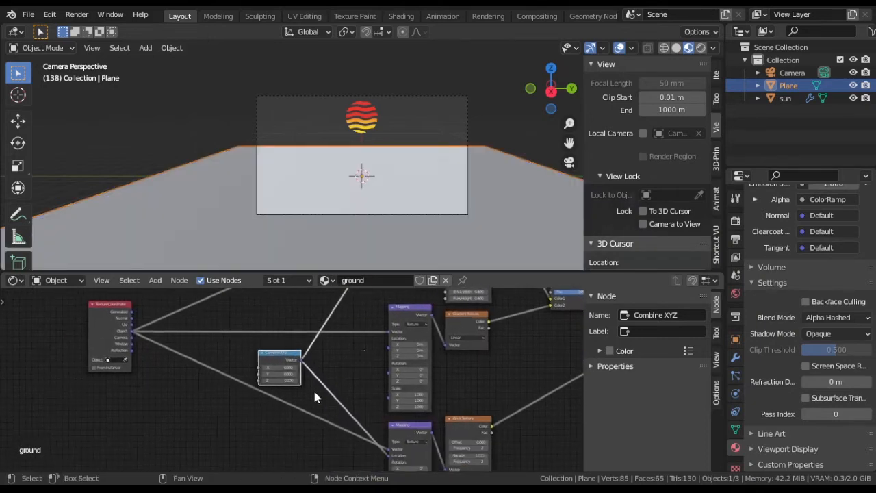
Step: Drive the Combine XYZ node's X value with the expression #frame
{"action": "scroll", "coordinate": [308, 403], "scroll_direction": "up", "scroll_amount": 4}
{"action": "scroll", "coordinate": [308, 405], "scroll_direction": "up", "scroll_amount": 2}
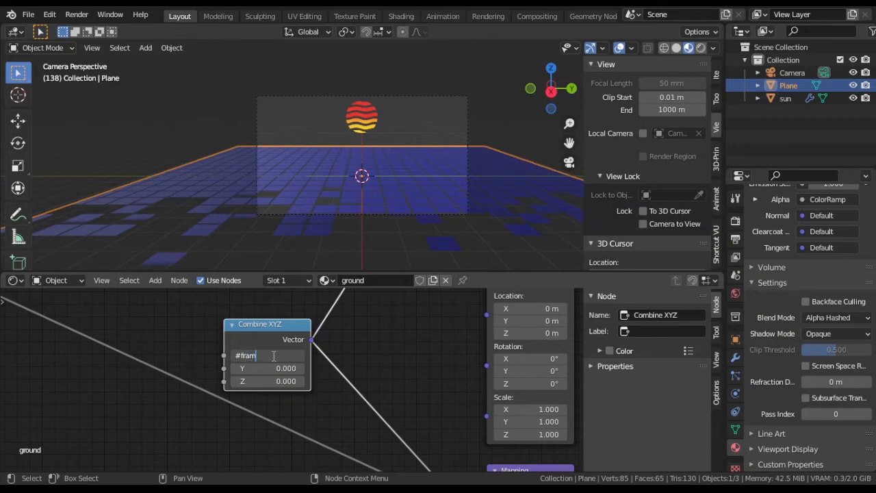
{"action": "key", "text": "Return"}
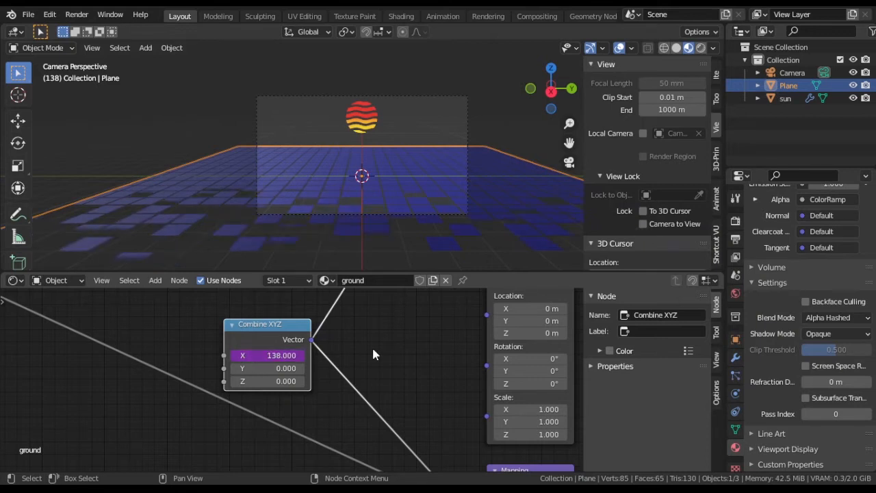
Step: Change the X driver expression to frame*0.01 and play the animation to check the ground's motion
{"action": "key", "text": "space"}
{"action": "key", "text": "space"}
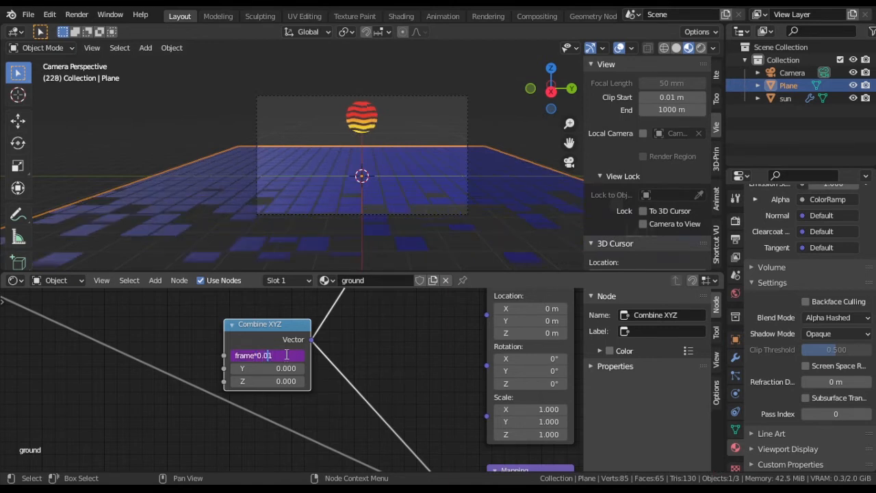
{"action": "key", "text": "space"}
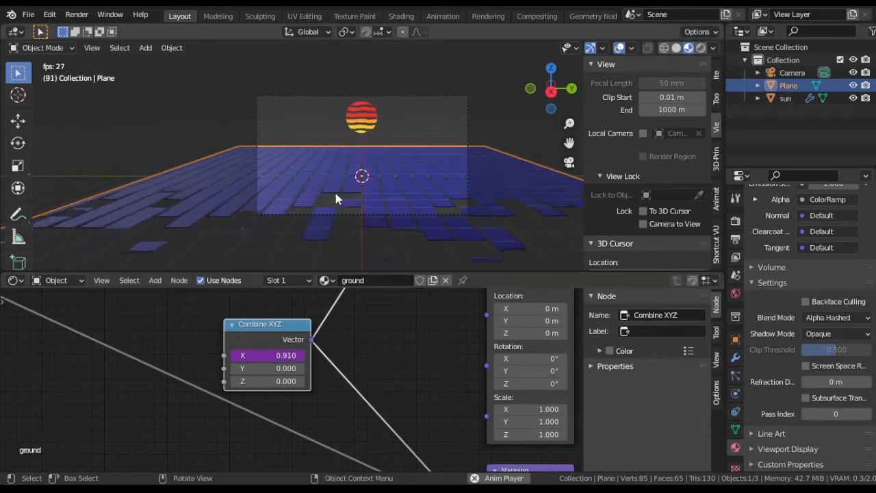
{"action": "middle_click_drag", "start_coordinate": [334, 190], "coordinate": [462, 225]}
{"action": "scroll", "coordinate": [462, 225], "scroll_direction": "down", "scroll_amount": 5}
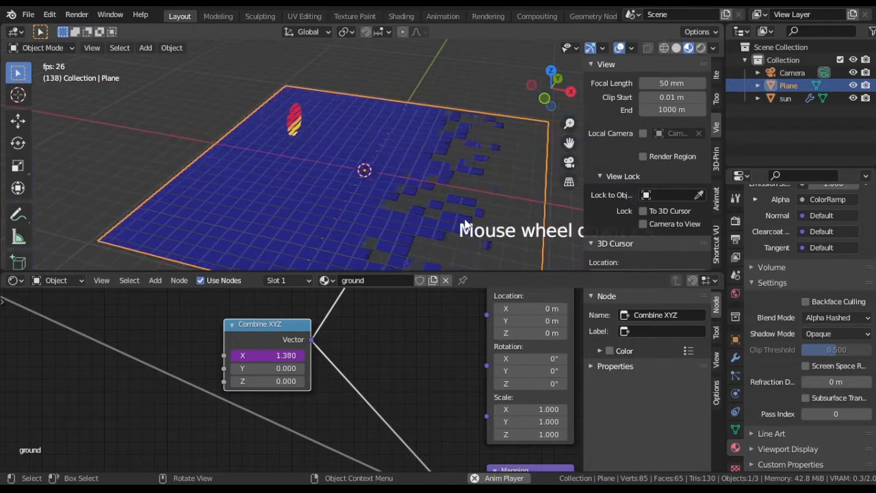
{"action": "key", "text": "KP_0"}
{"action": "scroll", "coordinate": [350, 132], "scroll_direction": "up", "scroll_amount": 2}
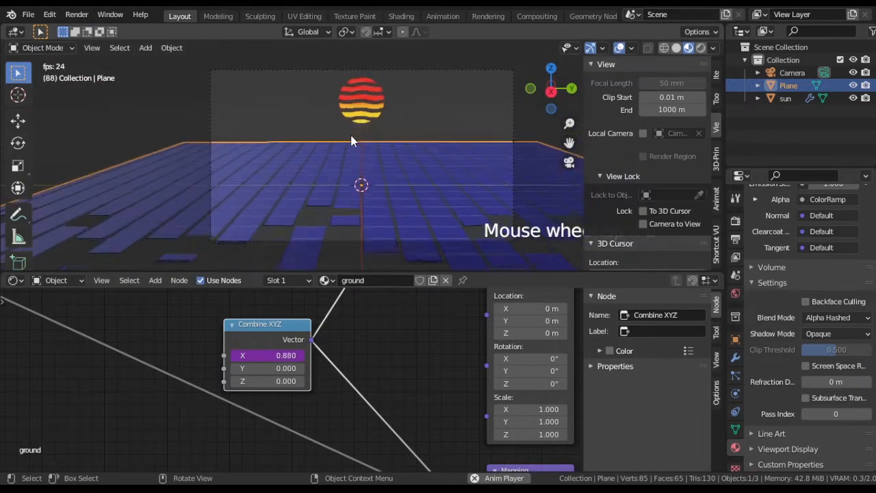
Step: Scale the sun up slightly and move it a little downward along the Z axis
{"action": "left_click", "coordinate": [361, 99]}
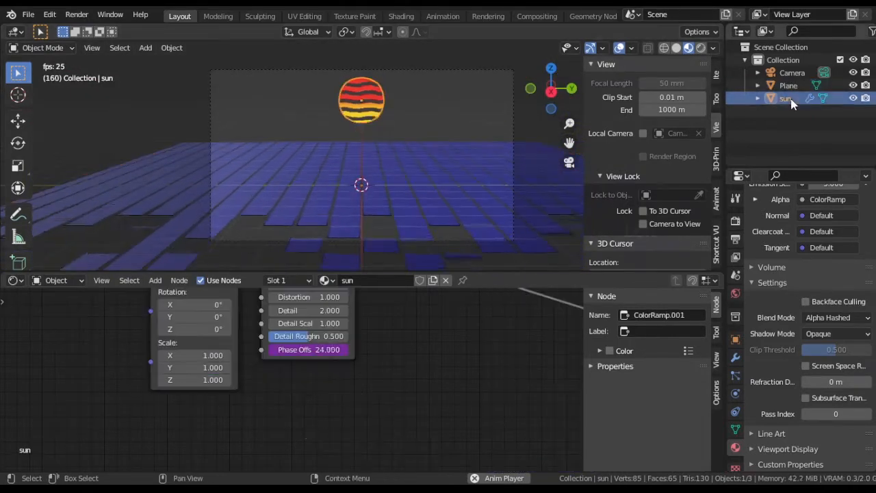
{"action": "key", "text": "s"}
{"action": "left_click", "coordinate": [434, 144]}
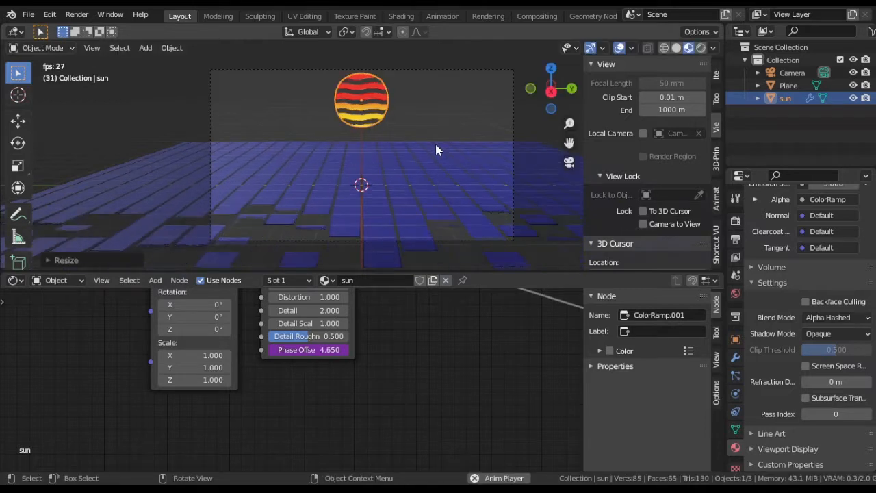
{"action": "key", "text": "g"}
{"action": "key", "text": "z"}
{"action": "left_click", "coordinate": [435, 146]}
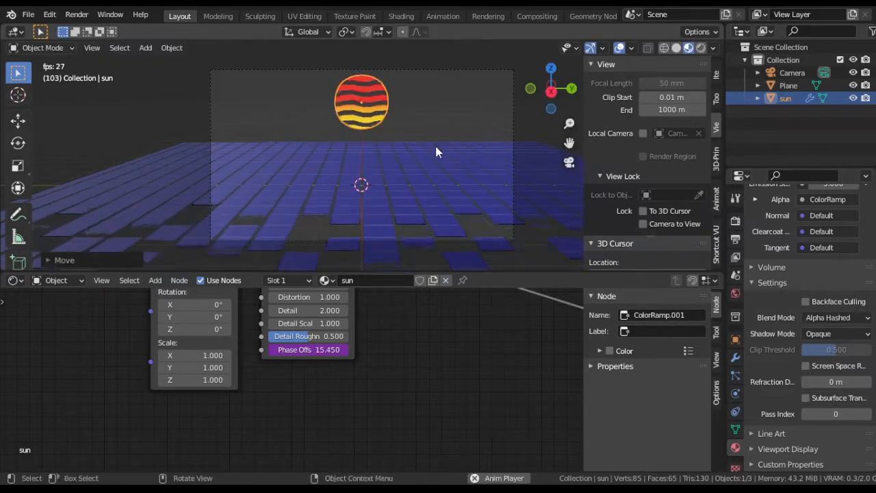
Step: Lower the ground plane about 0.24 m along Z and scale it down uniformly by a factor of about 0.77
{"action": "left_click", "coordinate": [785, 85]}
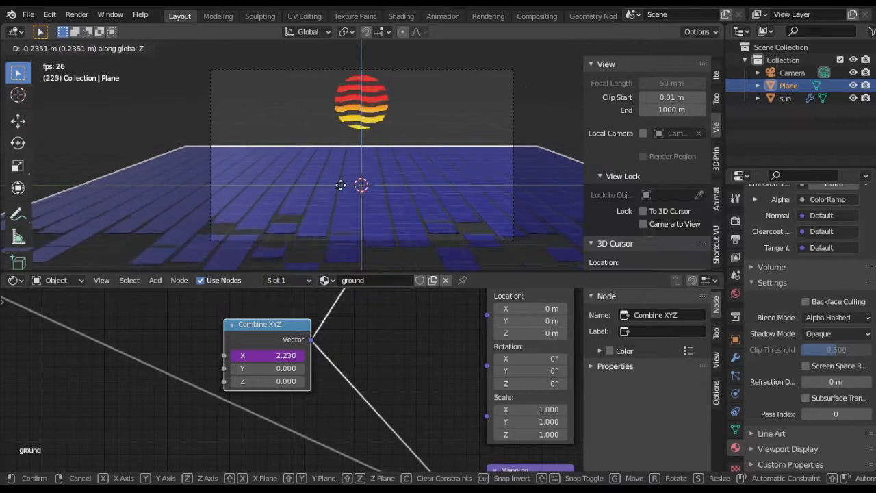
{"action": "left_click", "coordinate": [341, 186]}
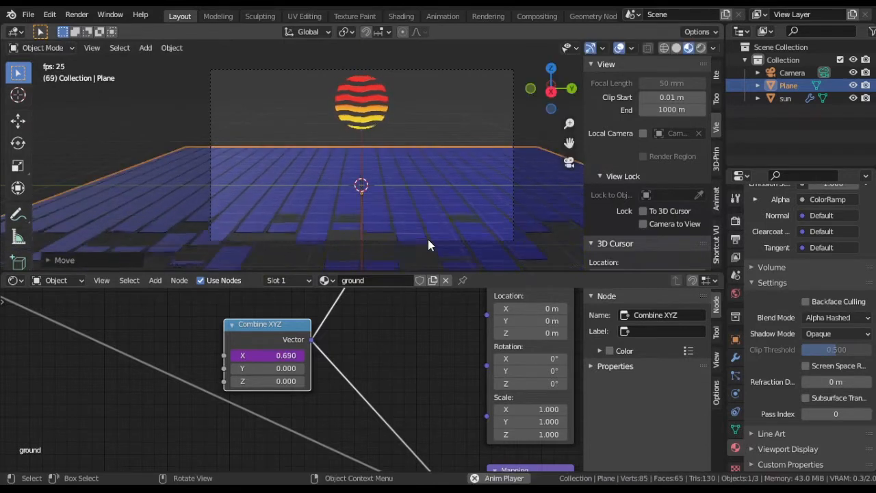
{"action": "key", "text": "s"}
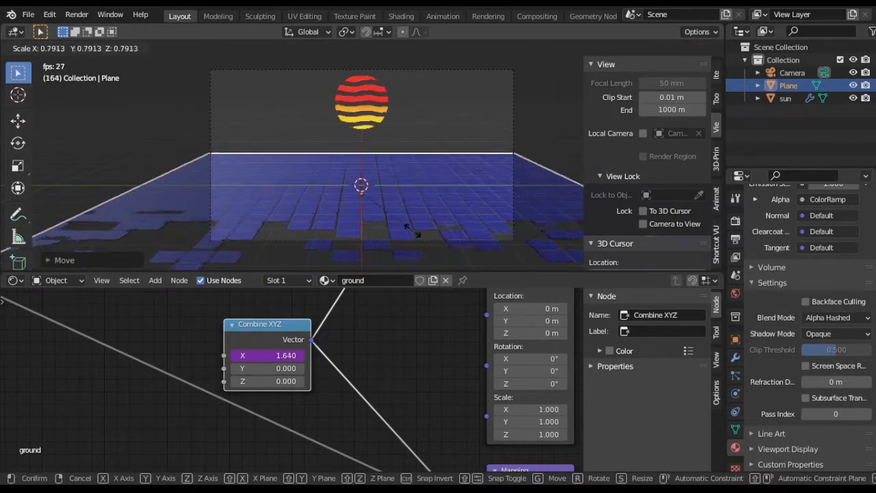
{"action": "left_click", "coordinate": [408, 228]}
{"action": "key", "text": "s"}
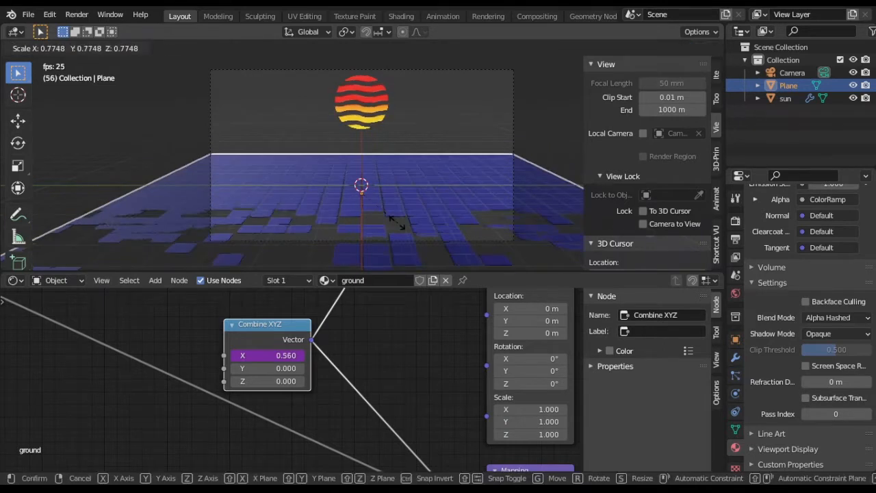
{"action": "left_click", "coordinate": [400, 228]}
Step: Move the ground plane about -0.40 m along the X axis and stop the animation playback
{"action": "key", "text": "g"}
{"action": "key", "text": "x"}
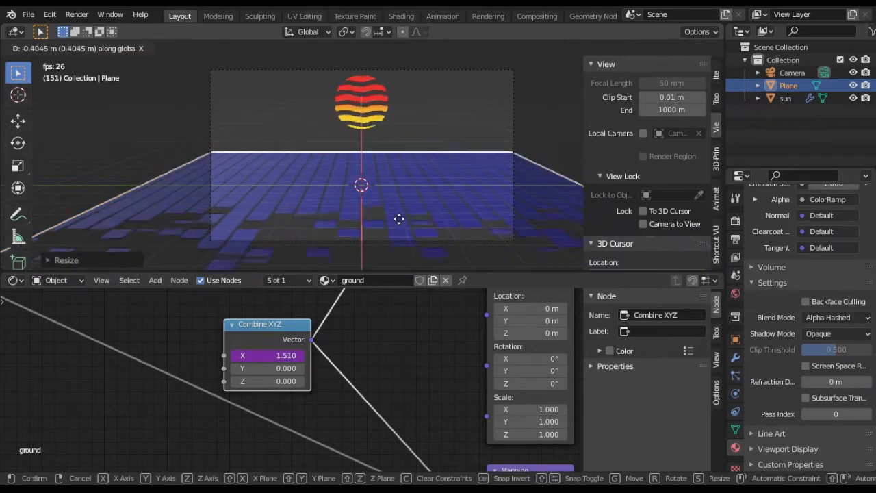
{"action": "left_click", "coordinate": [400, 219]}
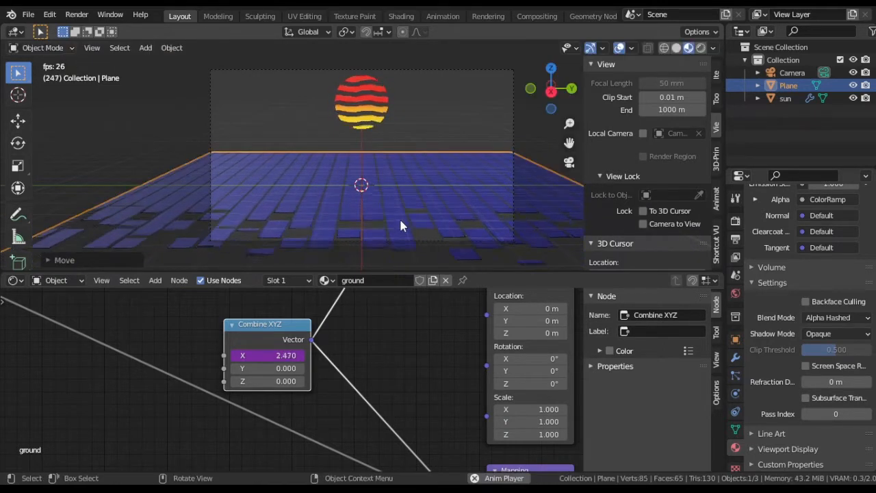
{"action": "key", "text": "Escape"}
Step: Connect the second Brick Texture's Color output to the Principled BSDF's Emission input in the ground material
{"action": "scroll", "coordinate": [301, 342], "scroll_direction": "down", "scroll_amount": 5}
{"action": "mouse_move", "coordinate": [240, 384]}
{"action": "middle_mouse_down"}
{"action": "mouse_move", "coordinate": [213, 387]}
{"action": "mouse_move", "coordinate": [254, 391]}
{"action": "middle_mouse_up"}
{"action": "middle_click_drag", "start_coordinate": [322, 402], "coordinate": [126, 405]}
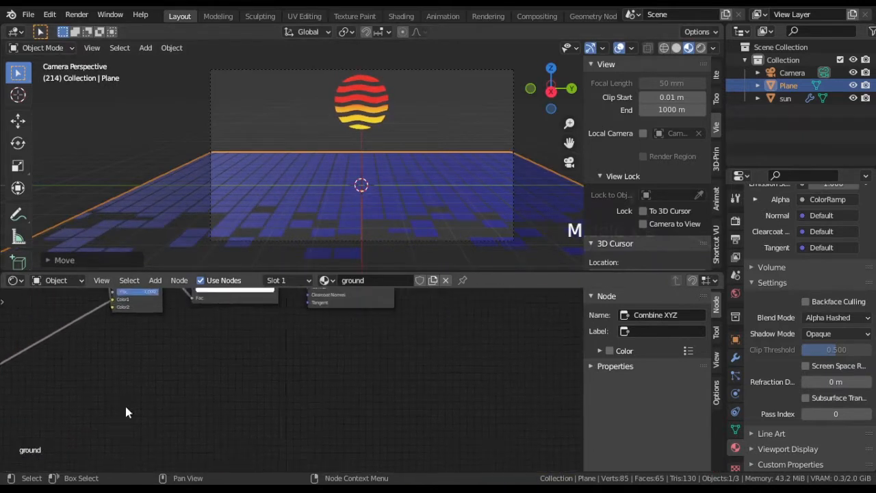
{"action": "scroll", "coordinate": [125, 405], "scroll_direction": "down", "scroll_amount": 5}
{"action": "middle_click_drag", "start_coordinate": [319, 387], "coordinate": [453, 453]}
{"action": "scroll", "coordinate": [453, 350], "scroll_direction": "down", "scroll_amount": 3}
{"action": "middle_click_drag", "start_coordinate": [452, 395], "coordinate": [433, 333]}
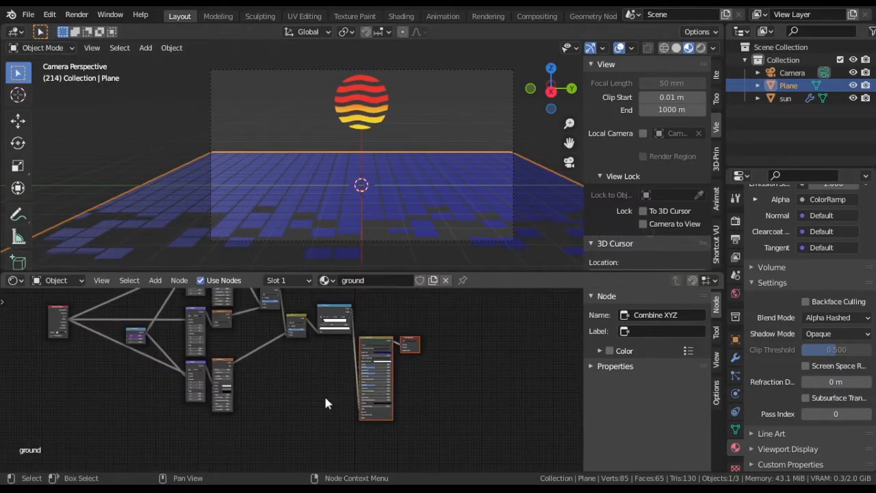
{"action": "scroll", "coordinate": [335, 390], "scroll_direction": "up", "scroll_amount": 4}
{"action": "left_click_drag", "start_coordinate": [471, 422], "coordinate": [506, 429]}
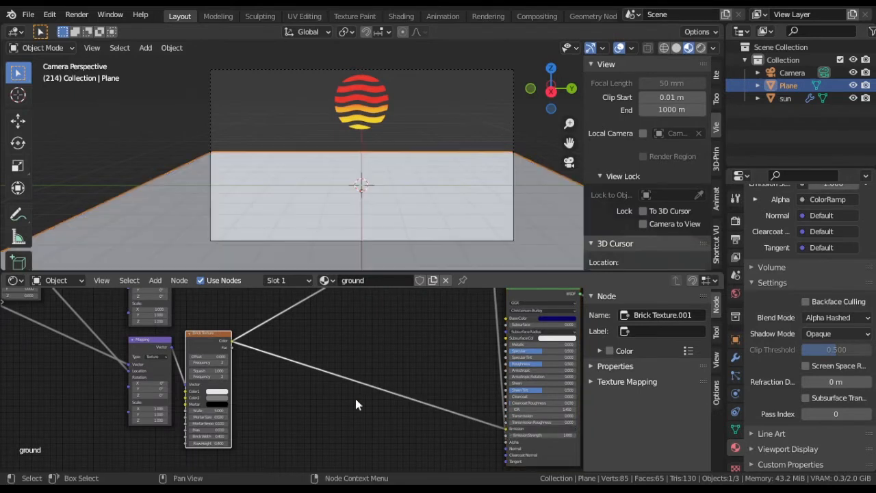
Step: Insert a ColorRamp node on the link between the second Brick Texture's Color and the Emission input
{"action": "middle_click_drag", "start_coordinate": [270, 394], "coordinate": [268, 382]}
{"action": "scroll", "coordinate": [301, 394], "scroll_direction": "up", "scroll_amount": 4}
{"action": "key", "text": "shift+a"}
{"action": "mouse_move", "coordinate": [329, 419]}
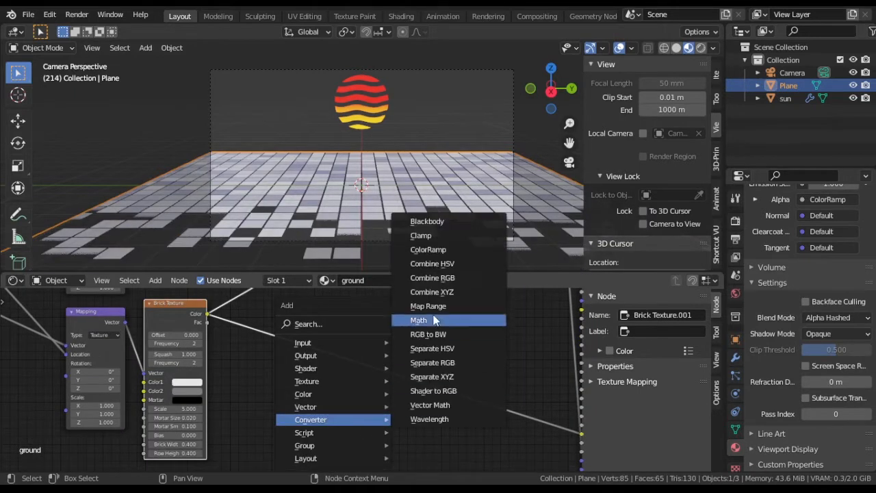
{"action": "left_click", "coordinate": [431, 250]}
{"action": "left_click", "coordinate": [406, 361]}
{"action": "scroll", "coordinate": [406, 376], "scroll_direction": "right", "scroll_amount": 3, "text": "ctrl"}
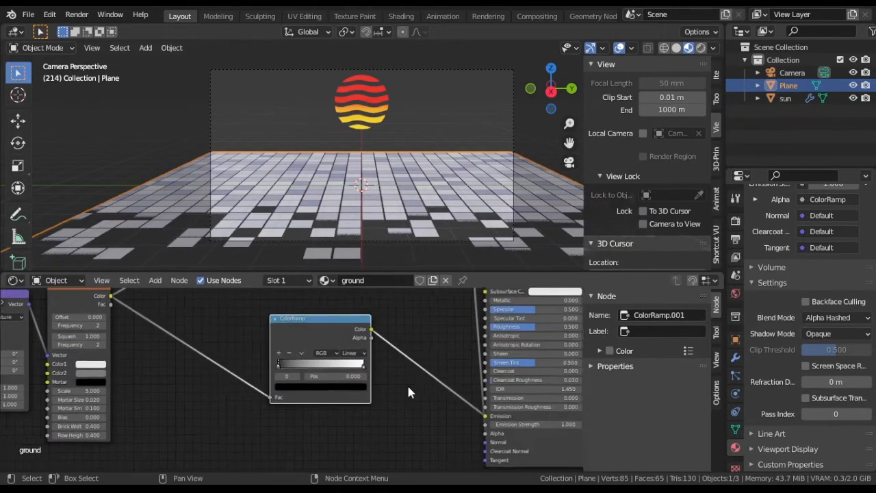
Step: Change the white stop of the emission ColorRamp to a bright magenta pink and select its black stop
{"action": "scroll", "coordinate": [409, 392], "scroll_direction": "up", "scroll_amount": 3}
{"action": "left_click", "coordinate": [415, 393]}
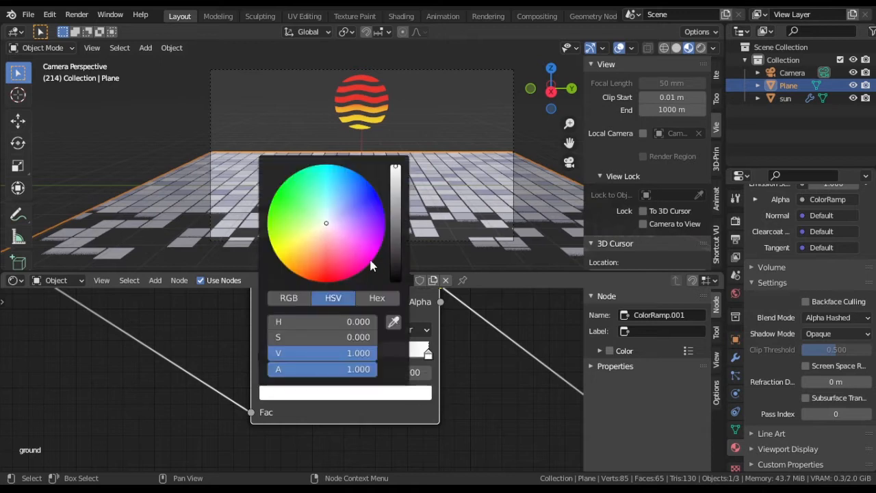
{"action": "left_click", "coordinate": [363, 269]}
{"action": "left_click", "coordinate": [263, 355]}
Step: Insert an Invert node between the second Brick Texture and the pink ColorRamp
{"action": "middle_click_drag", "start_coordinate": [132, 365], "coordinate": [163, 370]}
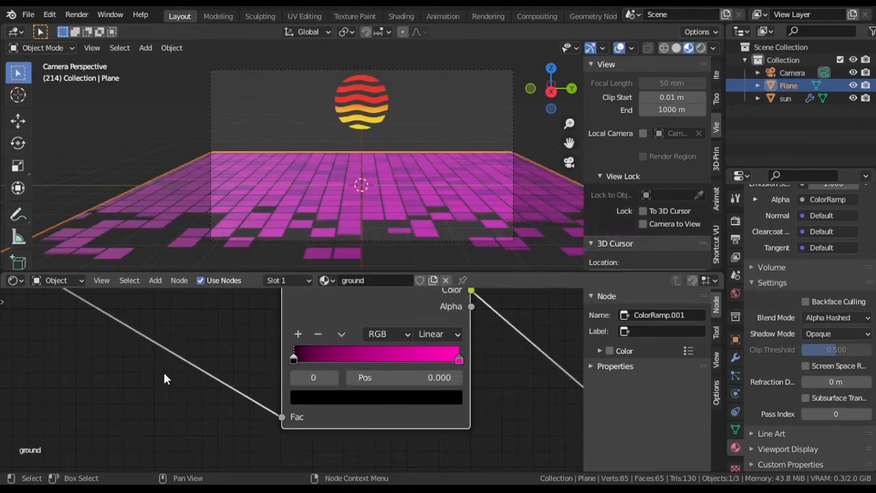
{"action": "key", "text": "shift+a"}
{"action": "mouse_move", "coordinate": [131, 362]}
{"action": "left_click", "coordinate": [210, 398]}
{"action": "left_click", "coordinate": [108, 319]}
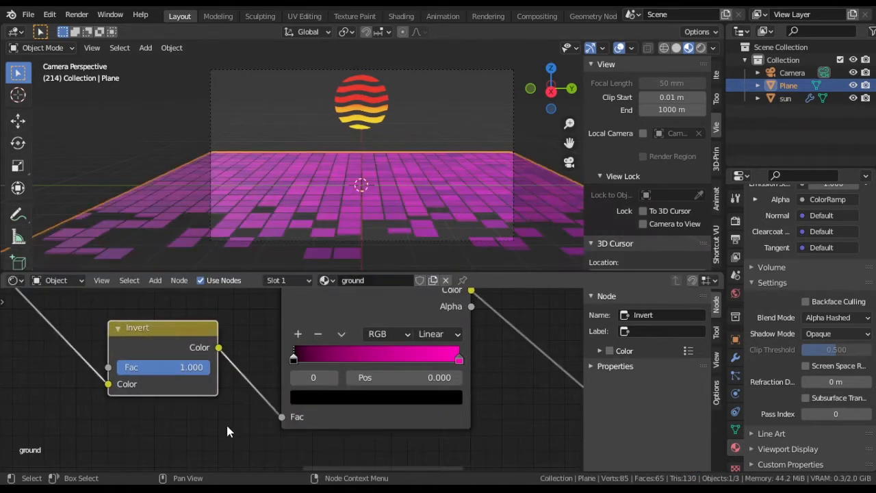
Step: Lighten the second Brick Texture's Mortar color to a dark gray with a value of 0.087
{"action": "middle_click_drag", "start_coordinate": [66, 383], "coordinate": [308, 427]}
{"action": "middle_click_drag", "start_coordinate": [244, 408], "coordinate": [301, 397]}
{"action": "left_click", "coordinate": [217, 412]}
{"action": "left_click_drag", "start_coordinate": [322, 300], "coordinate": [323, 274]}
{"action": "left_click", "coordinate": [218, 414]}
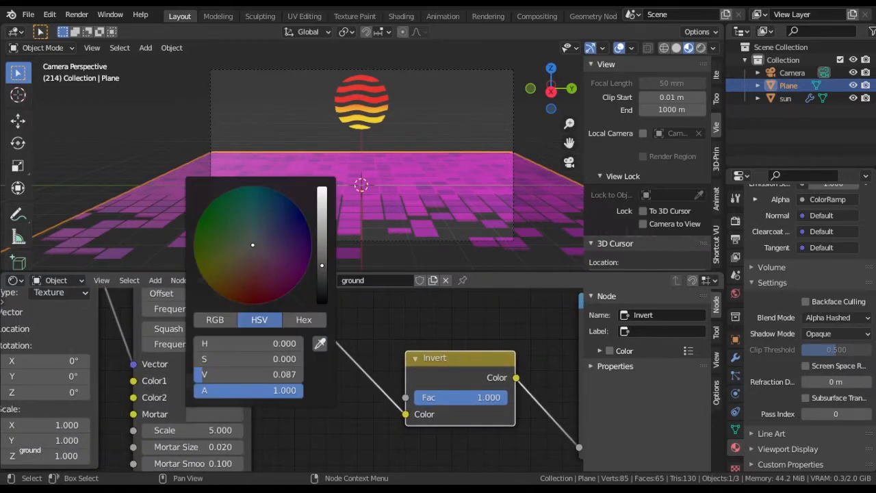
Step: Insert another ColorRamp node between the second Brick Texture and the Invert node
{"action": "key", "text": "shift+a"}
{"action": "mouse_move", "coordinate": [315, 421]}
{"action": "left_click", "coordinate": [393, 260]}
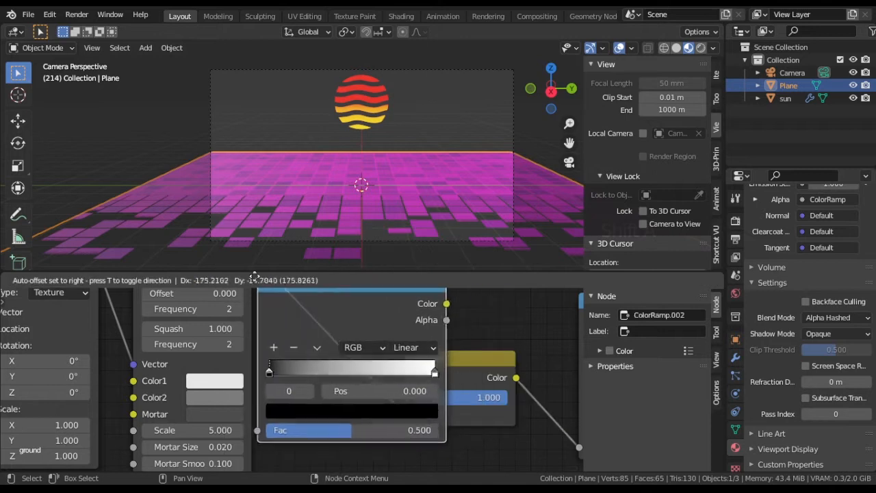
{"action": "left_click", "coordinate": [256, 271]}
Step: Shift the white stop of the ColorRamp before the Invert node to position 0.159, judging the grid lines up close
{"action": "left_click_drag", "start_coordinate": [492, 371], "coordinate": [359, 370]}
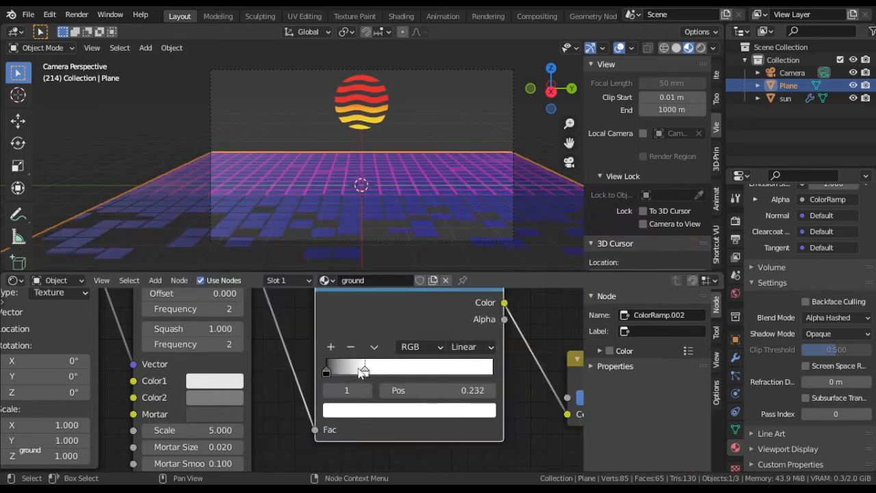
{"action": "middle_click_drag", "start_coordinate": [384, 205], "coordinate": [367, 217]}
{"action": "scroll", "coordinate": [358, 192], "scroll_direction": "up", "scroll_amount": 4}
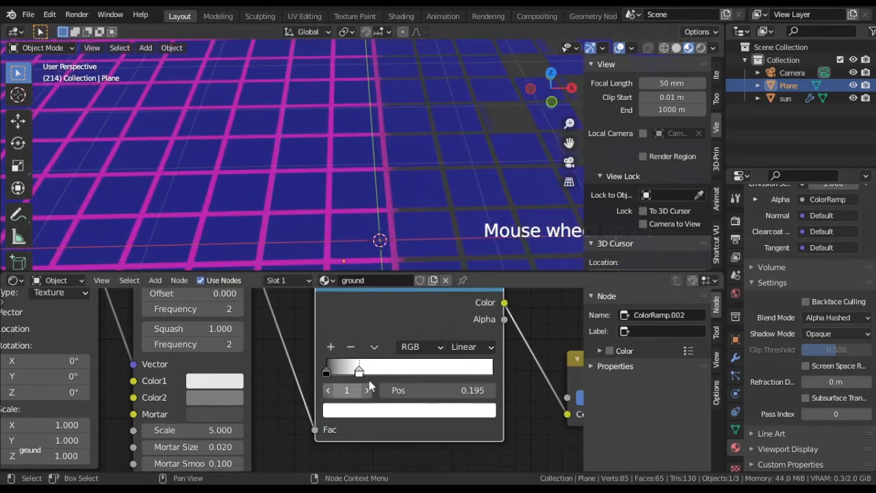
{"action": "left_click_drag", "start_coordinate": [348, 375], "coordinate": [363, 375]}
{"action": "left_click", "coordinate": [224, 415]}
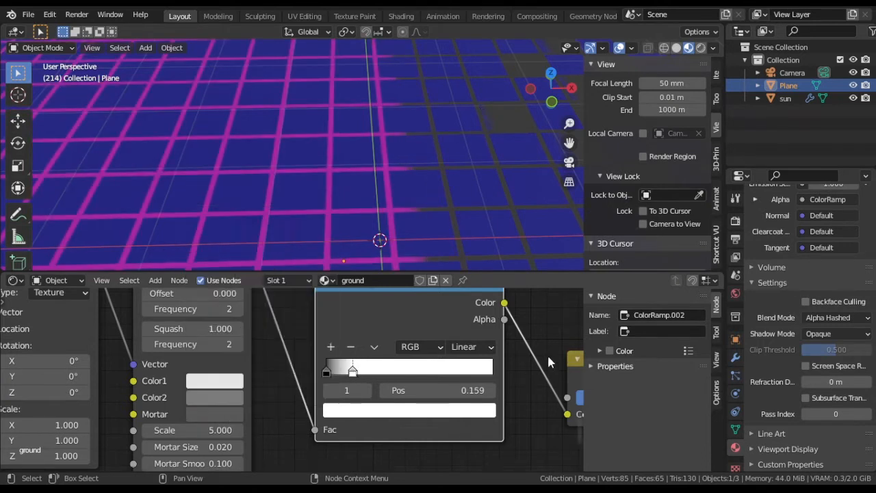
Step: Play the animation from the camera view to check how the pink grid lines look in motion
{"action": "middle_click_drag", "start_coordinate": [576, 356], "coordinate": [196, 339]}
{"action": "scroll", "coordinate": [310, 366], "scroll_direction": "down", "scroll_amount": 1}
{"action": "middle_click_drag", "start_coordinate": [173, 390], "coordinate": [334, 377]}
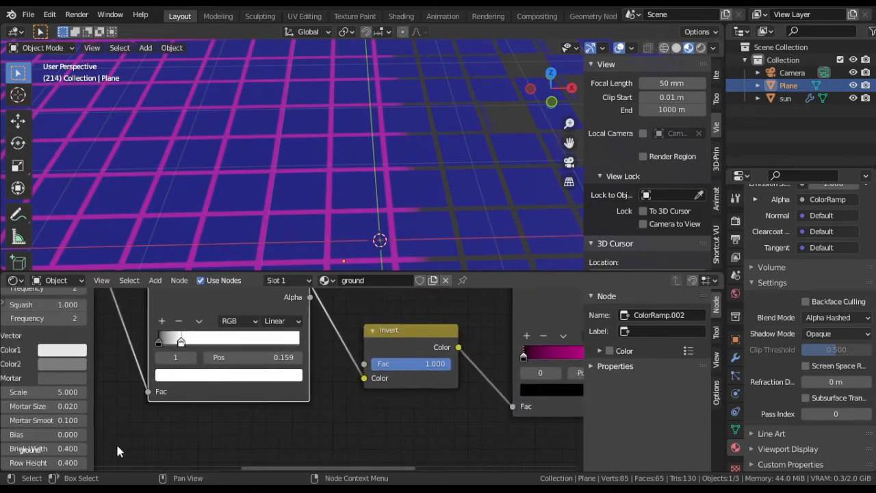
{"action": "middle_click_drag", "start_coordinate": [132, 430], "coordinate": [200, 454]}
{"action": "key", "text": "KP_0"}
{"action": "key", "text": "space"}
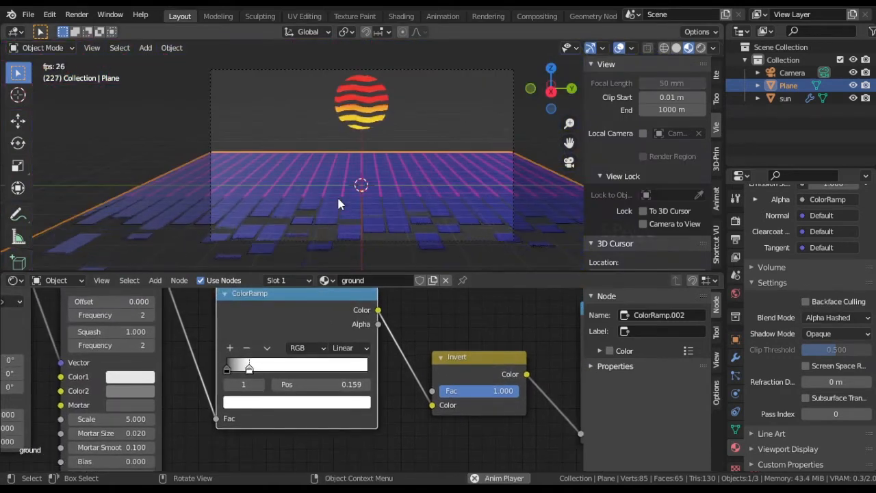
{"action": "key", "text": "space"}
Step: Set the blending mode of the Mix node joining the first Brick Texture and the Gradient Texture to Darken
{"action": "scroll", "coordinate": [242, 361], "scroll_direction": "down", "scroll_amount": 4}
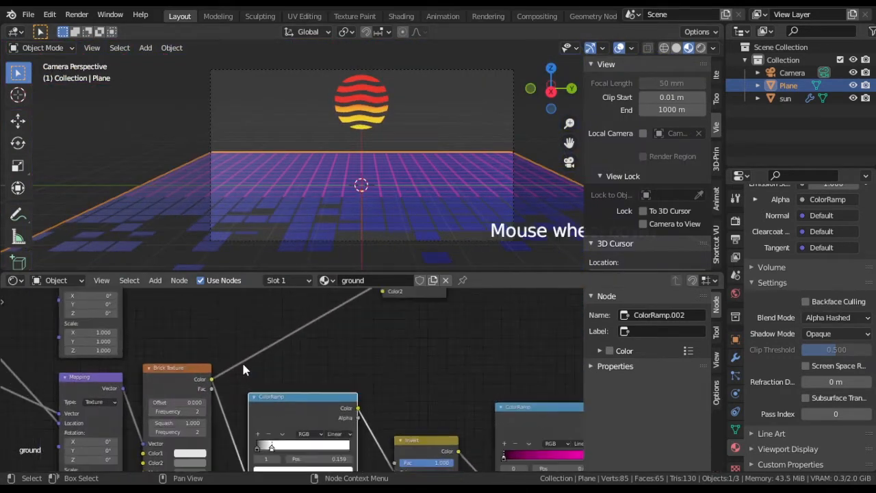
{"action": "middle_click_drag", "start_coordinate": [301, 432], "coordinate": [519, 409]}
{"action": "scroll", "coordinate": [397, 372], "scroll_direction": "up", "scroll_amount": 4}
{"action": "scroll", "coordinate": [309, 387], "scroll_direction": "down", "scroll_amount": 5}
{"action": "scroll", "coordinate": [397, 390], "scroll_direction": "up", "scroll_amount": 4}
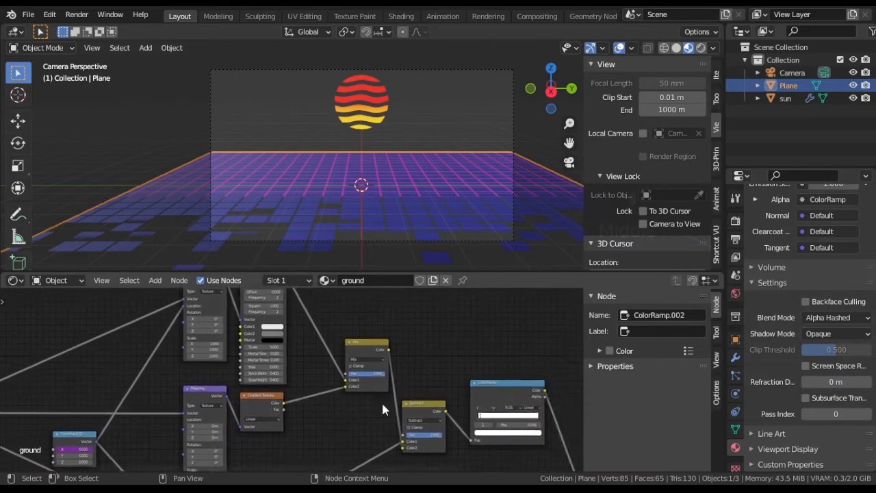
{"action": "left_click", "coordinate": [409, 347]}
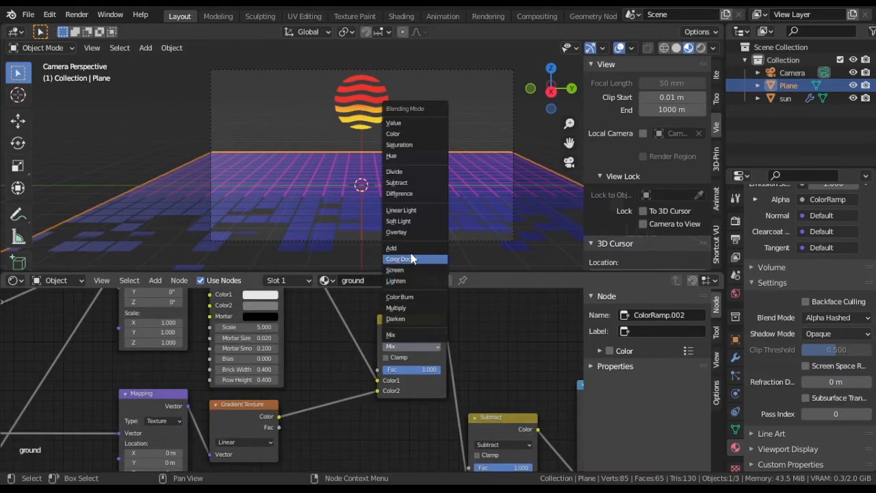
{"action": "left_click", "coordinate": [418, 318]}
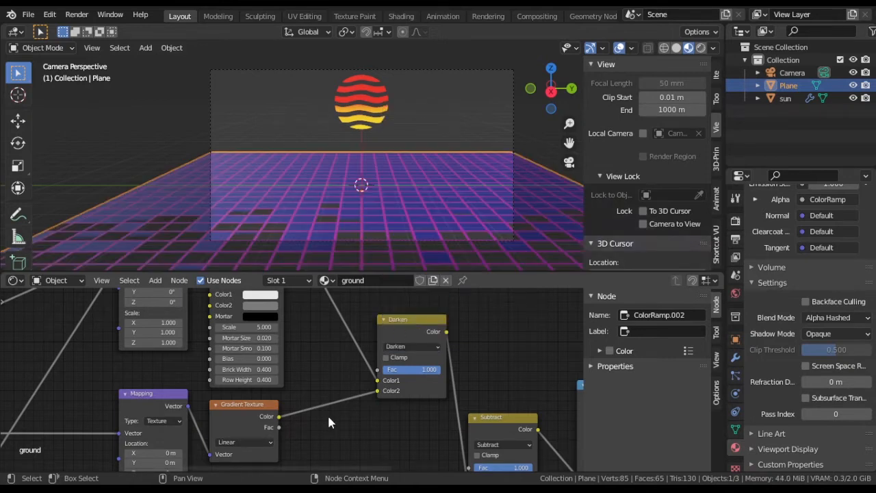
Step: Inspect the ground plane from above, and play the animation in the camera view to check the dissolving tiles
{"action": "scroll", "coordinate": [327, 422], "scroll_direction": "down", "scroll_amount": 2}
{"action": "middle_click_drag", "start_coordinate": [255, 174], "coordinate": [405, 195]}
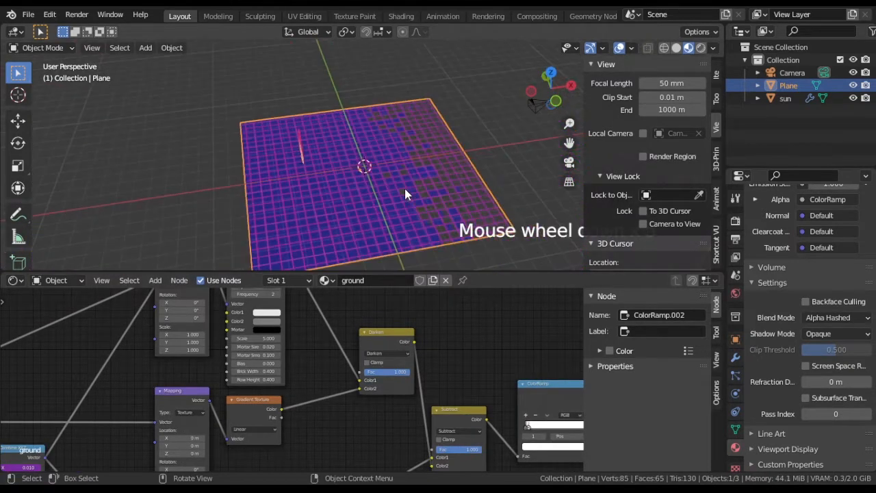
{"action": "scroll", "coordinate": [405, 189], "scroll_direction": "up", "scroll_amount": 2}
{"action": "key", "text": "KP_0"}
{"action": "key", "text": "space"}
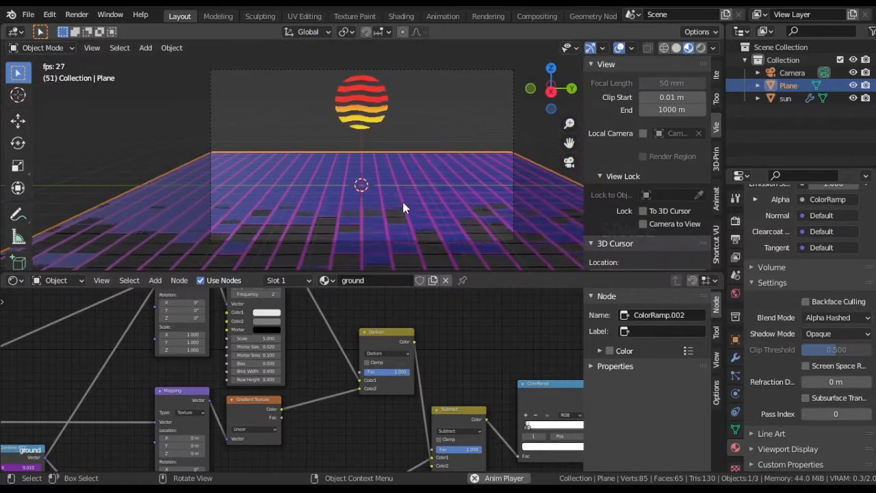
{"action": "scroll", "coordinate": [402, 199], "scroll_direction": "up", "scroll_amount": 1}
{"action": "middle_click_drag", "start_coordinate": [402, 200], "coordinate": [379, 200], "text": "shift"}
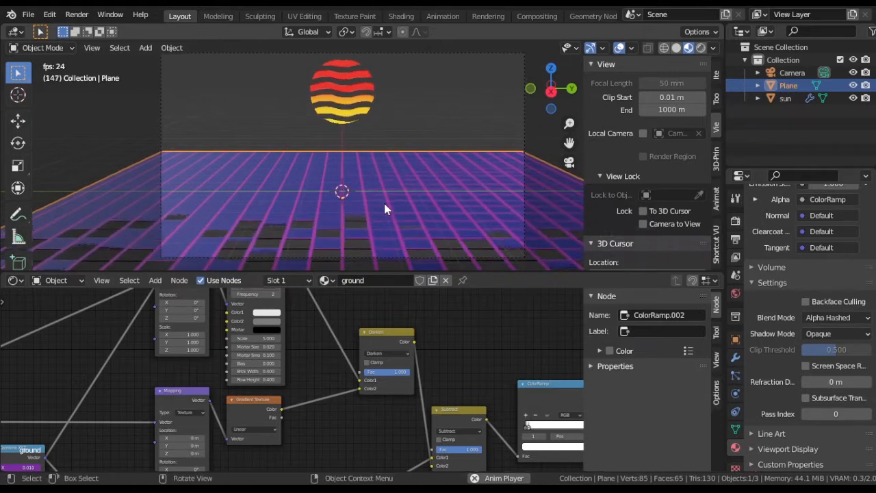
{"action": "key", "text": "space"}
Step: Set the ground material's Emission Strength to 5
{"action": "middle_click_drag", "start_coordinate": [505, 373], "coordinate": [111, 428]}
{"action": "scroll", "coordinate": [404, 438], "scroll_direction": "up", "scroll_amount": 4}
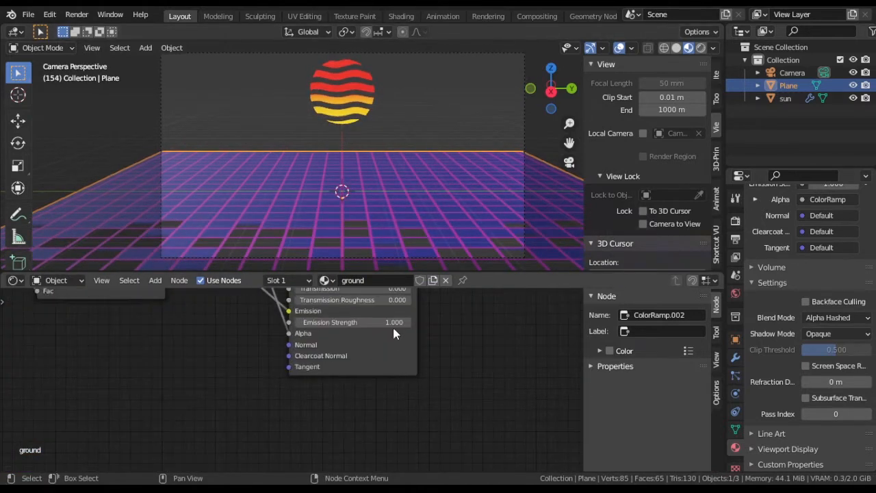
{"action": "key", "text": "Return"}
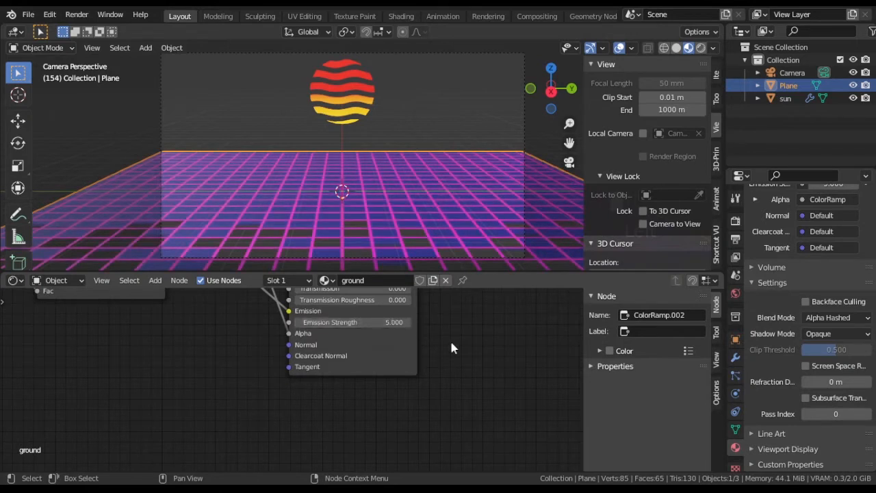
Step: Add a new mesh plane at the scene's center and rotate it upright to face the camera
{"action": "middle_click_drag", "start_coordinate": [260, 152], "coordinate": [300, 157]}
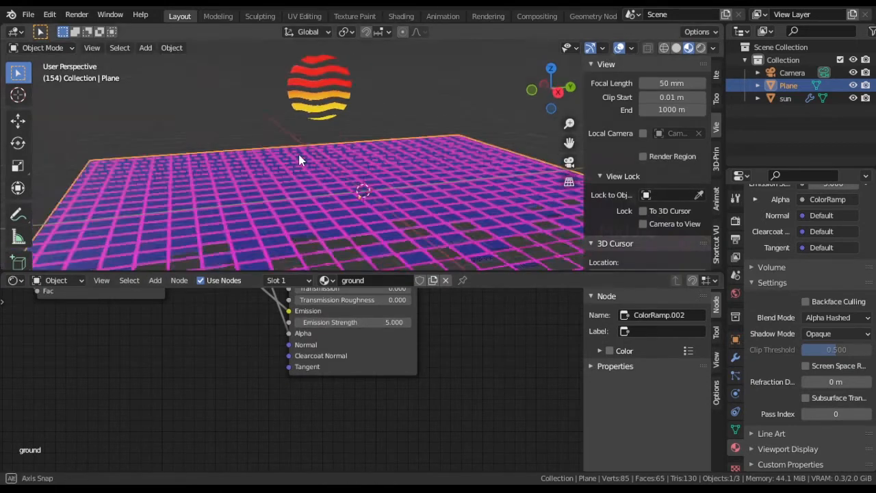
{"action": "scroll", "coordinate": [358, 170], "scroll_direction": "down", "scroll_amount": 3}
{"action": "key", "text": "shift+a"}
{"action": "left_click", "coordinate": [397, 164]}
{"action": "key", "text": "r"}
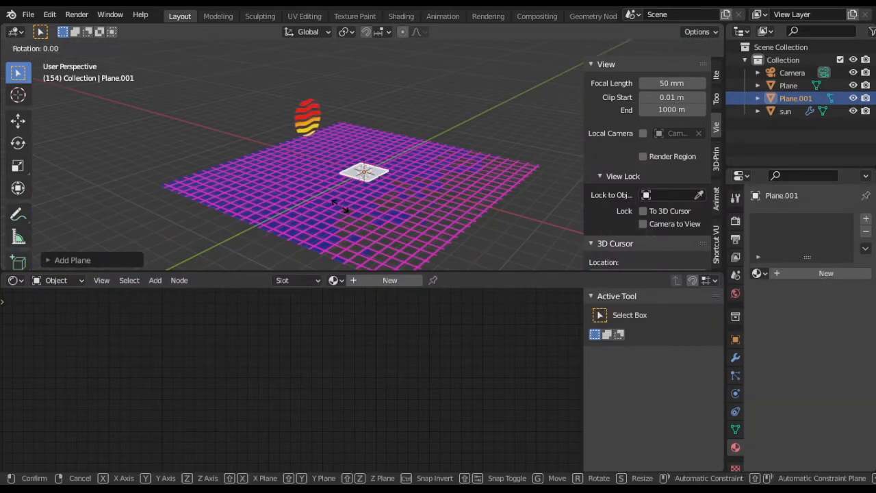
{"action": "key", "text": "Return"}
Step: Move the upright plane along the negative X axis toward the sun
{"action": "middle_click_drag", "start_coordinate": [340, 207], "coordinate": [377, 187]}
{"action": "key", "text": "g"}
{"action": "key", "text": "x"}
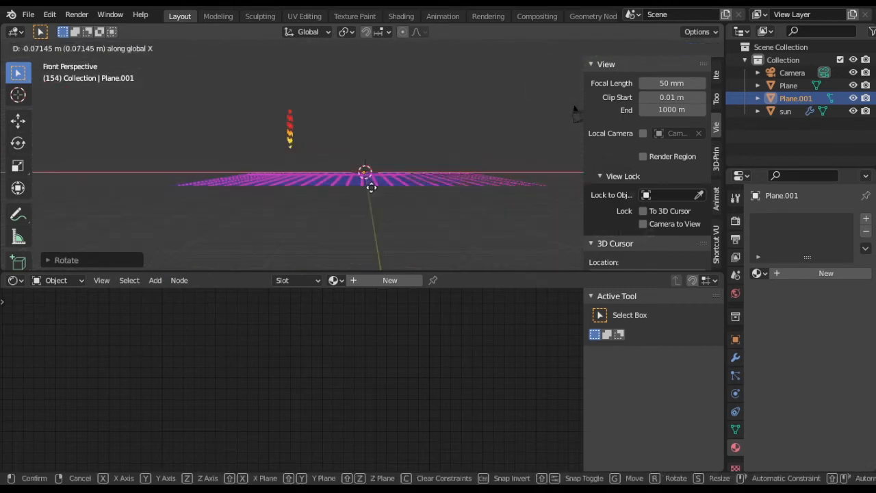
{"action": "left_click", "coordinate": [306, 189]}
Step: Create a new material for the upright plane in the camera view and name it city
{"action": "key", "text": "KP_5"}
{"action": "middle_click_drag", "start_coordinate": [306, 188], "coordinate": [355, 208]}
{"action": "key", "text": "KP_5"}
{"action": "key", "text": "KP_0"}
{"action": "left_click", "coordinate": [388, 280]}
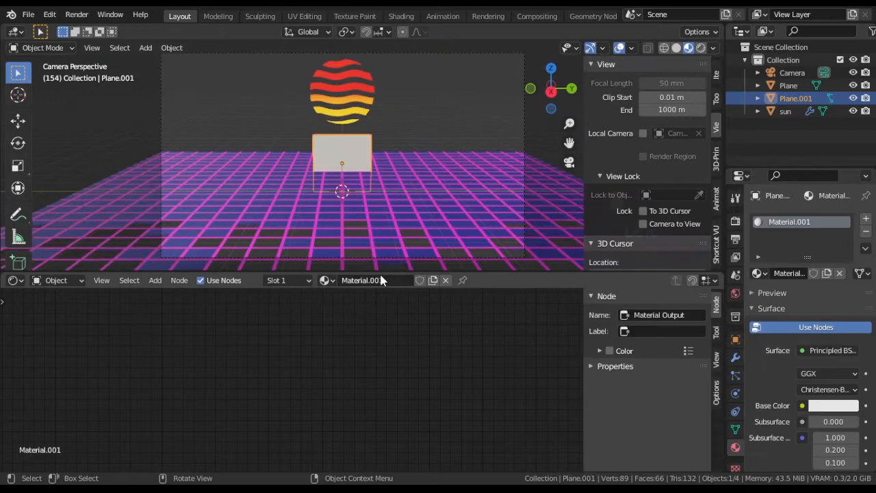
{"action": "key", "text": "Return"}
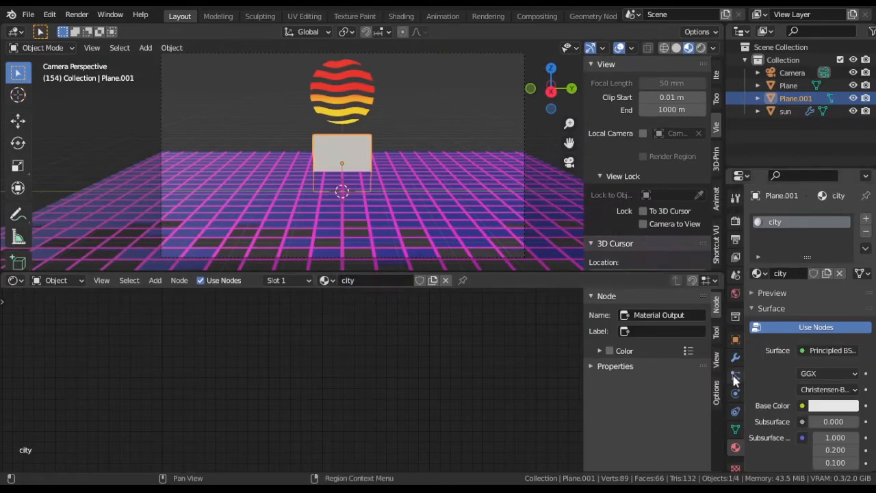
Step: Set the city material's Blend Mode to Alpha Hashed
{"action": "scroll", "coordinate": [775, 414], "scroll_direction": "down", "scroll_amount": 15}
{"action": "scroll", "coordinate": [773, 411], "scroll_direction": "down", "scroll_amount": 1}
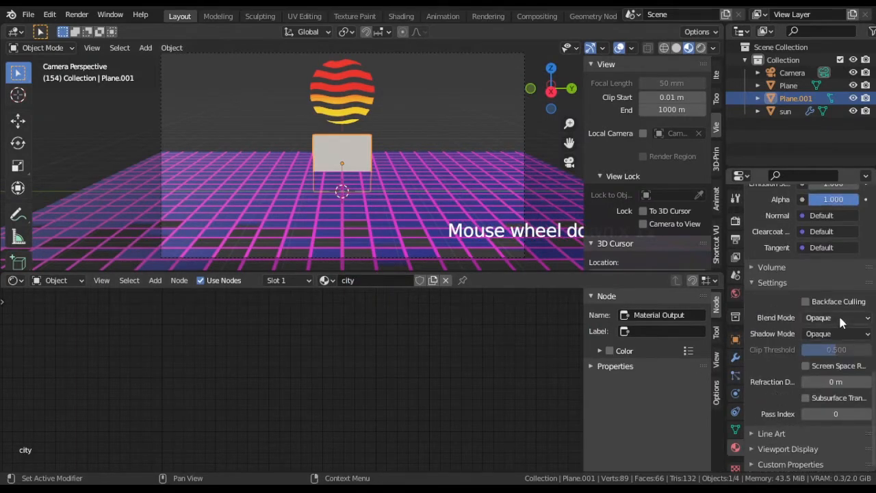
{"action": "left_click", "coordinate": [837, 317]}
{"action": "left_click", "coordinate": [822, 361]}
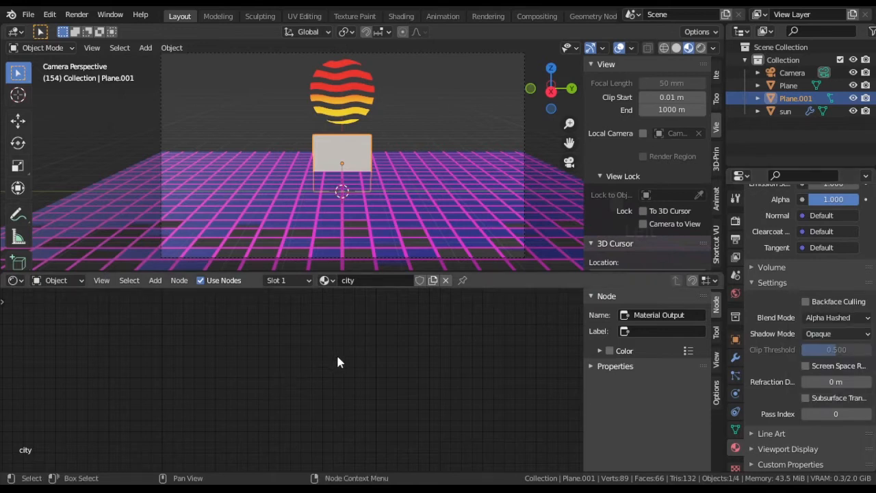
Step: Add Texture Coordinate and Mapping nodes to the city material and feed the Object coordinates into the Mapping vector
{"action": "scroll", "coordinate": [340, 356], "scroll_direction": "up", "scroll_amount": 8}
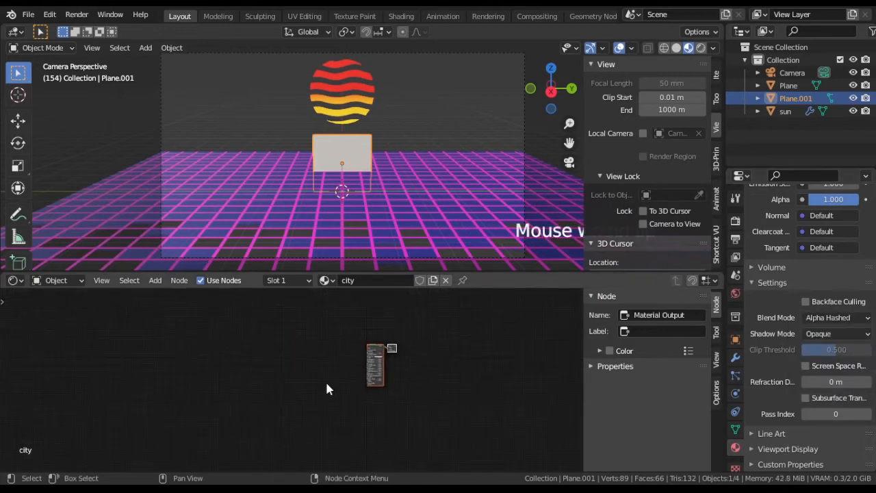
{"action": "scroll", "coordinate": [332, 338], "scroll_direction": "up", "scroll_amount": 2}
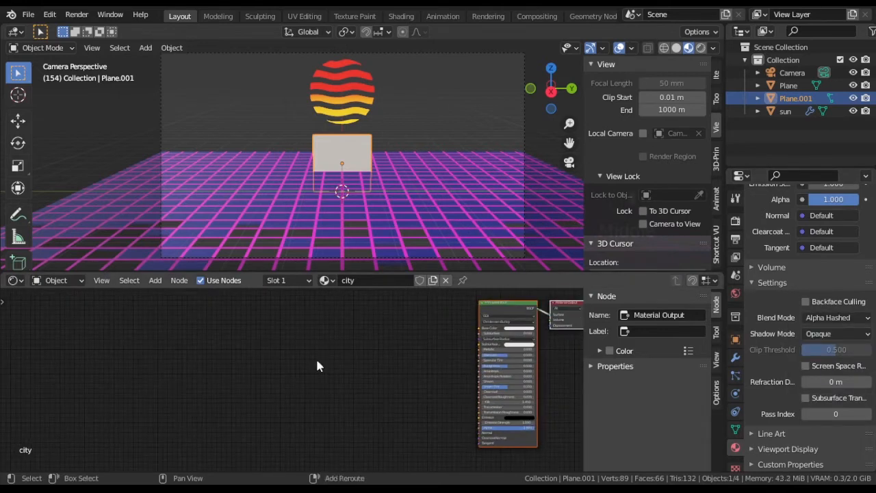
{"action": "key", "text": "shift+a"}
{"action": "mouse_move", "coordinate": [321, 352]}
{"action": "left_click", "coordinate": [388, 281]}
{"action": "left_click", "coordinate": [377, 336]}
{"action": "key", "text": "shift+a"}
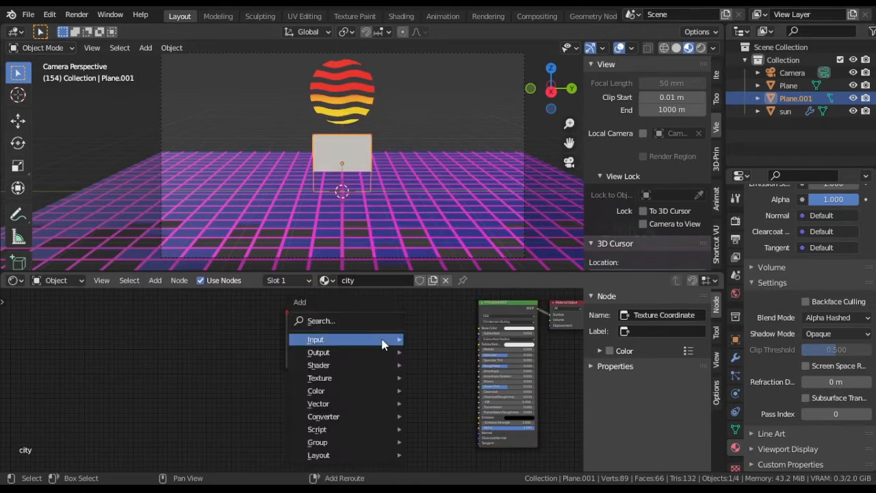
{"action": "mouse_move", "coordinate": [403, 405]}
{"action": "left_click", "coordinate": [441, 319]}
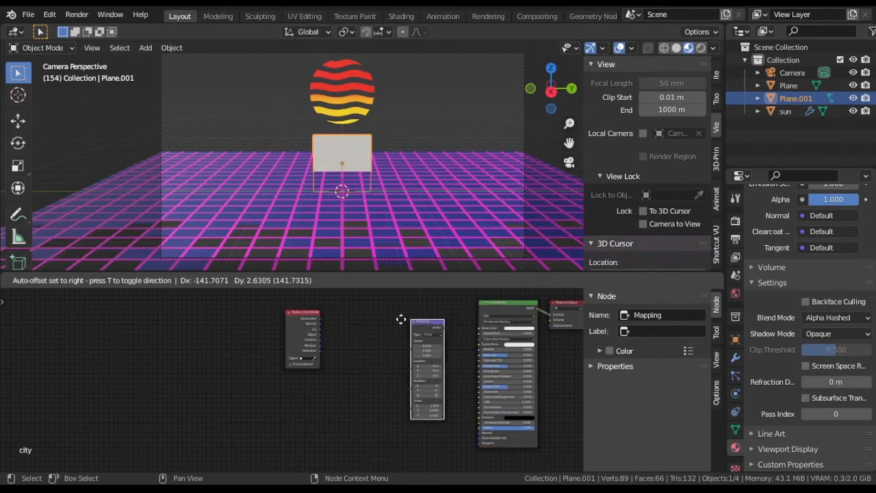
{"action": "left_click", "coordinate": [340, 305]}
{"action": "scroll", "coordinate": [345, 334], "scroll_direction": "up", "scroll_amount": 2}
{"action": "middle_click_drag", "start_coordinate": [434, 365], "coordinate": [340, 365]}
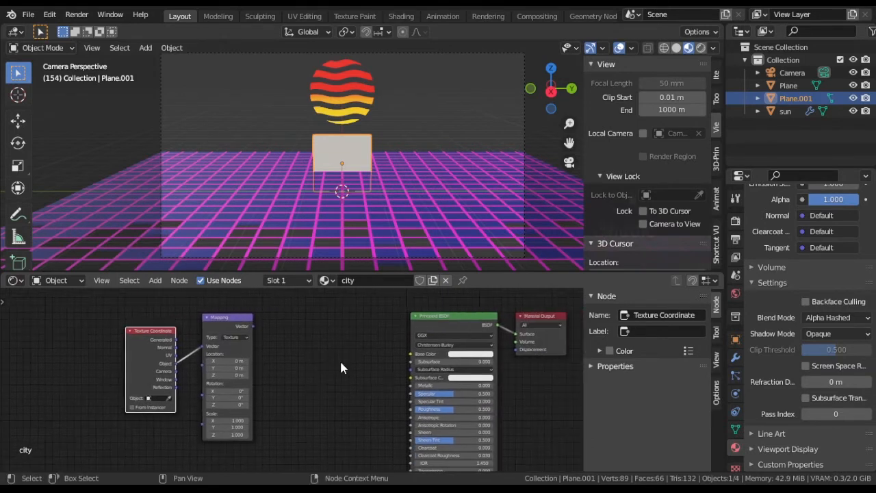
Step: Add an Image Texture node between the Mapping node and the Principled BSDF, using city.png as its image
{"action": "key", "text": "shift+a"}
{"action": "mouse_move", "coordinate": [332, 338]}
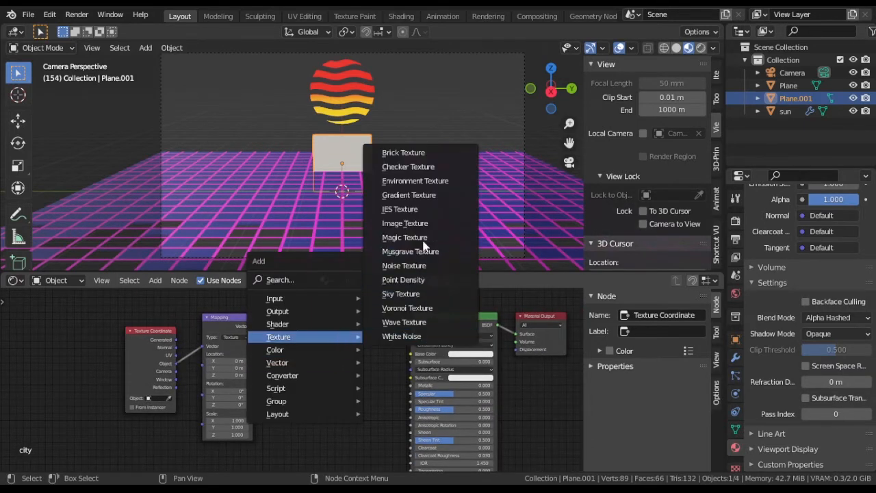
{"action": "left_click", "coordinate": [404, 224]}
{"action": "left_click", "coordinate": [281, 327]}
{"action": "middle_click_drag", "start_coordinate": [386, 378], "coordinate": [349, 369]}
{"action": "scroll", "coordinate": [287, 332], "scroll_direction": "up", "scroll_amount": 3}
{"action": "left_click", "coordinate": [309, 329]}
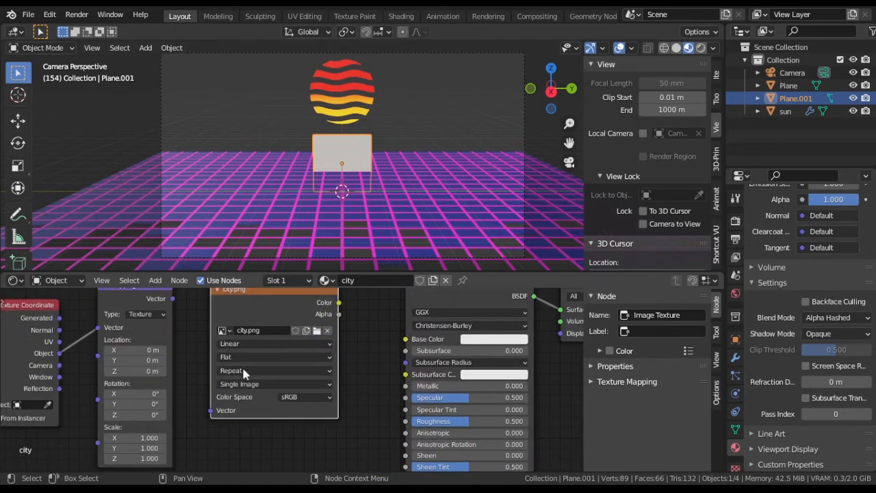
Step: Connect the Mapping vector to the city.png texture and the texture's Alpha output to the Principled BSDF's Alpha
{"action": "left_click_drag", "start_coordinate": [208, 413], "coordinate": [210, 410]}
{"action": "scroll", "coordinate": [356, 383], "scroll_direction": "down", "scroll_amount": 4}
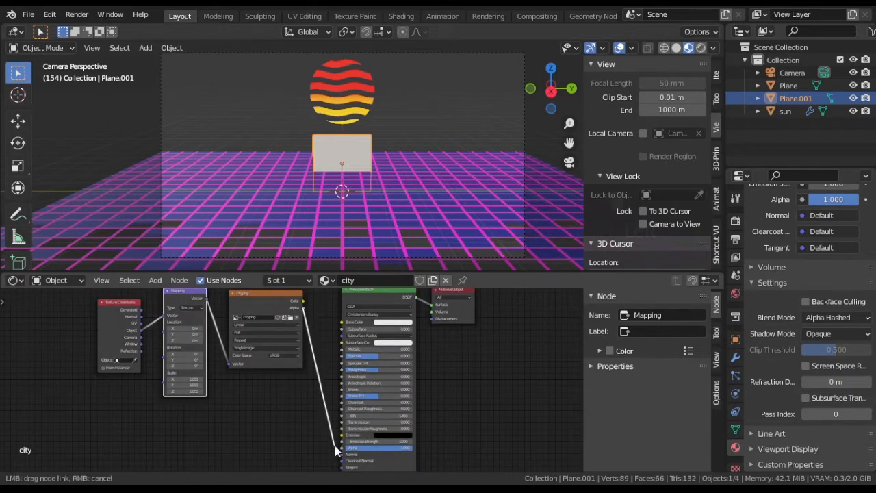
{"action": "left_click_drag", "start_coordinate": [335, 446], "coordinate": [340, 447]}
{"action": "scroll", "coordinate": [354, 192], "scroll_direction": "up", "scroll_amount": 5}
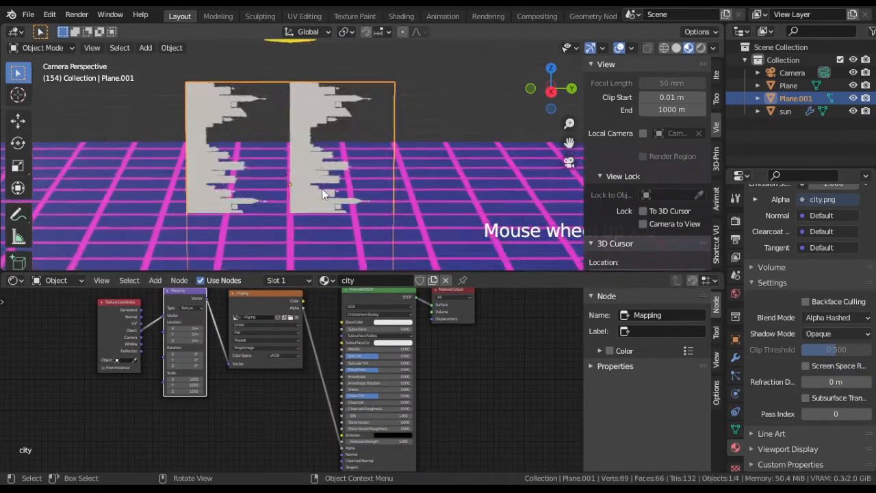
Step: Set the Mapping node's Z rotation to 90° so the skyline stands upright
{"action": "middle_click_drag", "start_coordinate": [322, 189], "coordinate": [378, 98]}
{"action": "scroll", "coordinate": [340, 192], "scroll_direction": "up", "scroll_amount": 7}
{"action": "scroll", "coordinate": [336, 190], "scroll_direction": "up", "scroll_amount": 4}
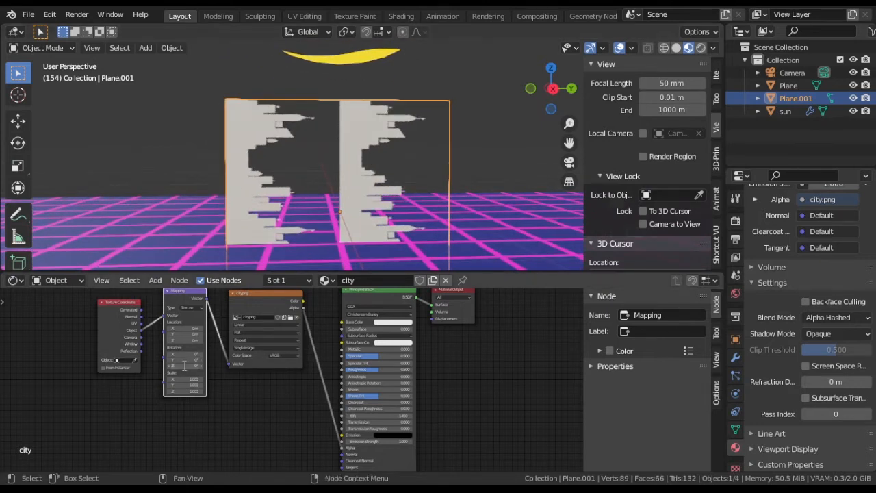
{"action": "key", "text": "Return"}
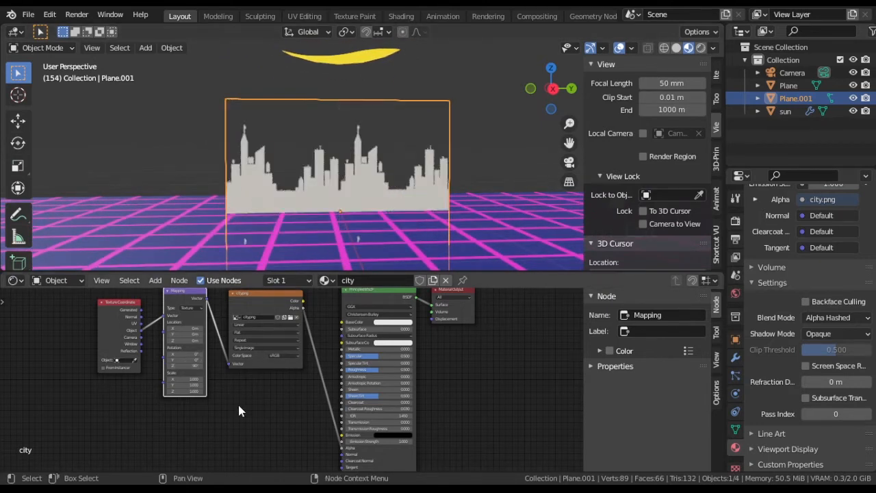
Step: Set the Mapping node's X scale to 2 and its Y location to 1 m
{"action": "scroll", "coordinate": [210, 412], "scroll_direction": "up", "scroll_amount": 3}
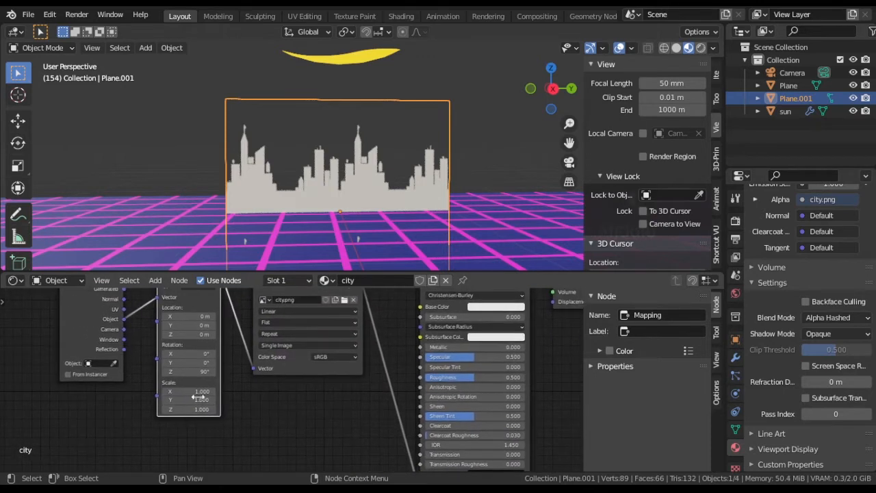
{"action": "left_click", "coordinate": [192, 390]}
{"action": "type", "text": "2"}
{"action": "key", "text": "Return"}
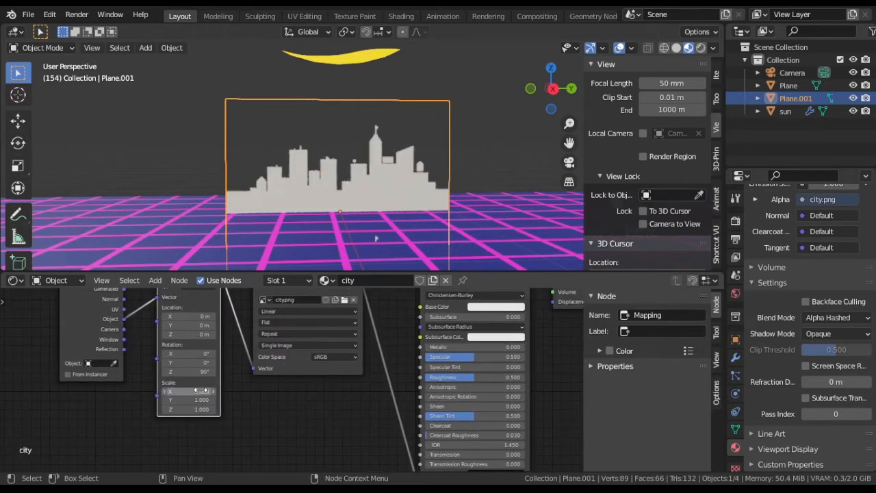
{"action": "left_click_drag", "start_coordinate": [376, 238], "coordinate": [252, 240]}
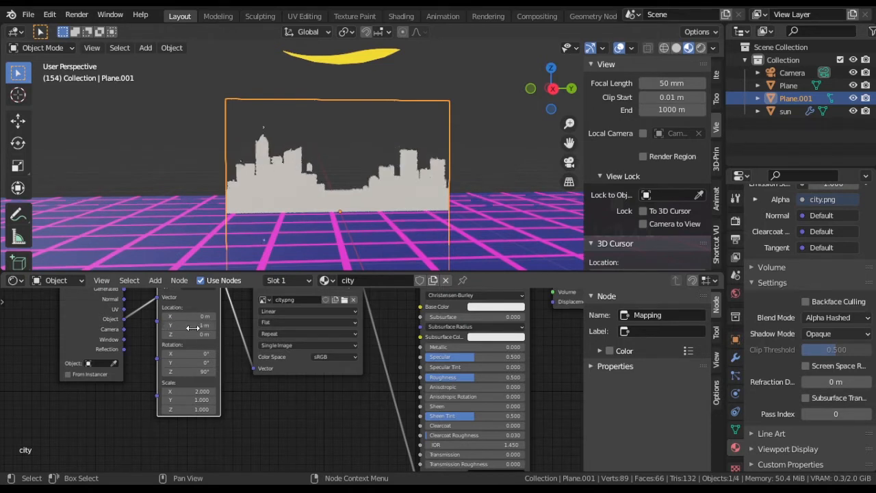
Step: Scale up the city plane in the camera view so the skyline reaches in front of the sun
{"action": "key", "text": "KP_0"}
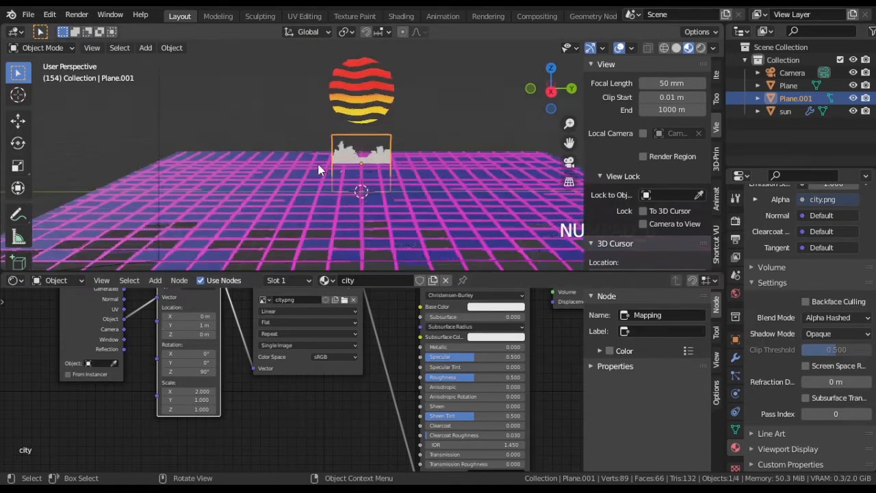
{"action": "scroll", "coordinate": [361, 171], "scroll_direction": "down", "scroll_amount": 3}
{"action": "scroll", "coordinate": [361, 171], "scroll_direction": "down", "scroll_amount": 3}
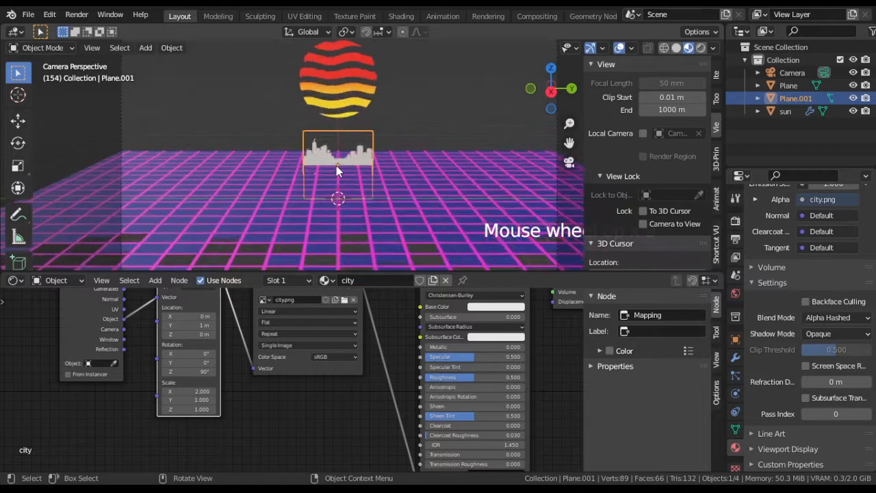
{"action": "key", "text": "s"}
{"action": "left_click", "coordinate": [547, 162]}
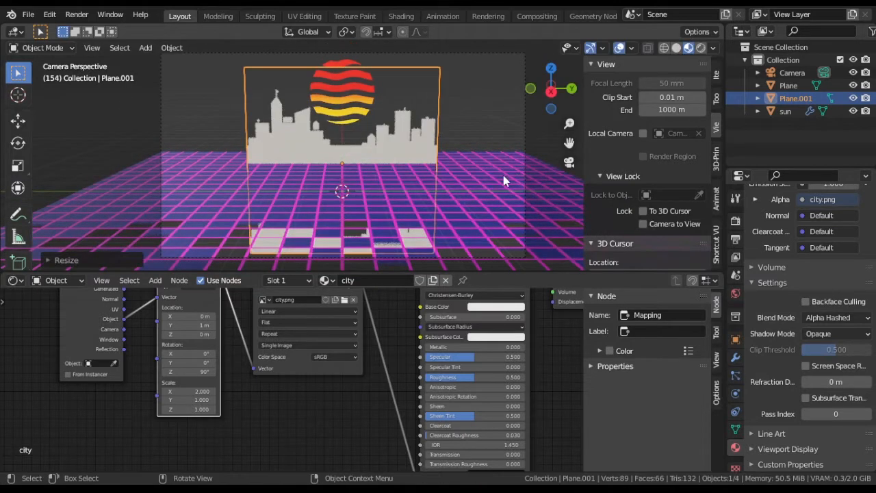
{"action": "scroll", "coordinate": [471, 190], "scroll_direction": "down", "scroll_amount": 2}
{"action": "middle_click_drag", "start_coordinate": [455, 197], "coordinate": [457, 186], "text": "shift"}
{"action": "scroll", "coordinate": [457, 187], "scroll_direction": "up", "scroll_amount": 4}
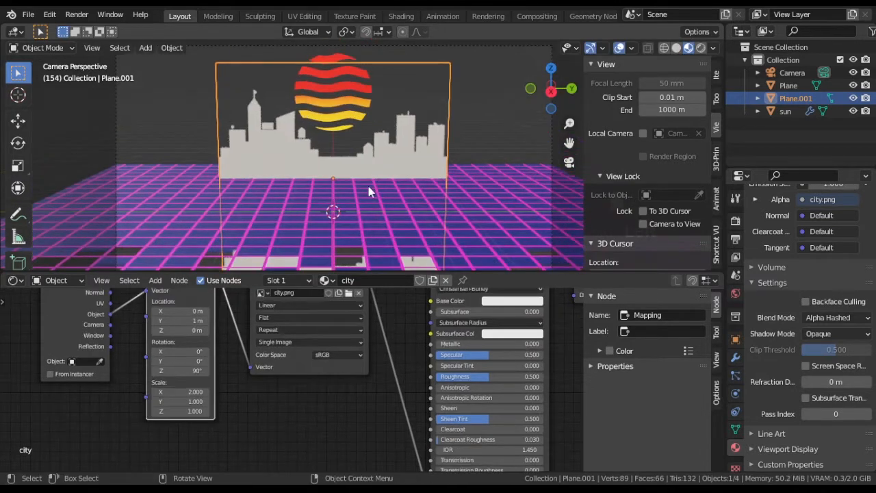
Step: Stretch the city plane's mesh by about 2.06 along the Y axis so the skyline spans the camera frame
{"action": "key", "text": "s"}
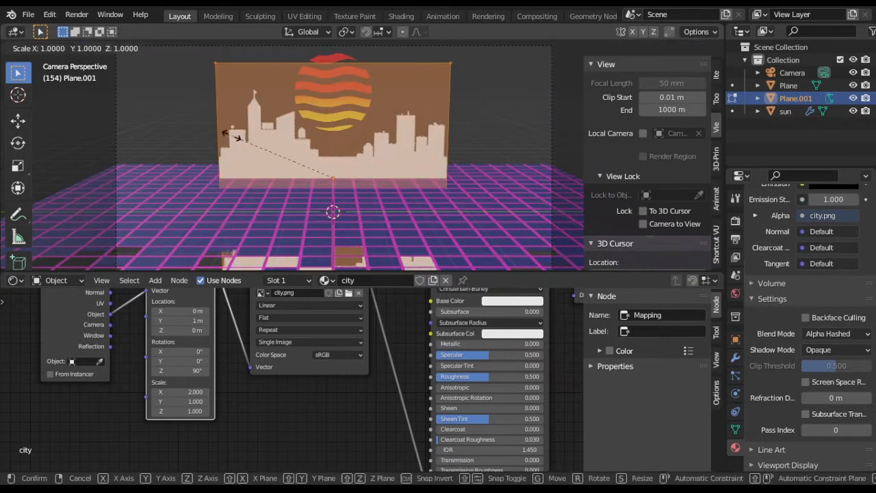
{"action": "key", "text": "y"}
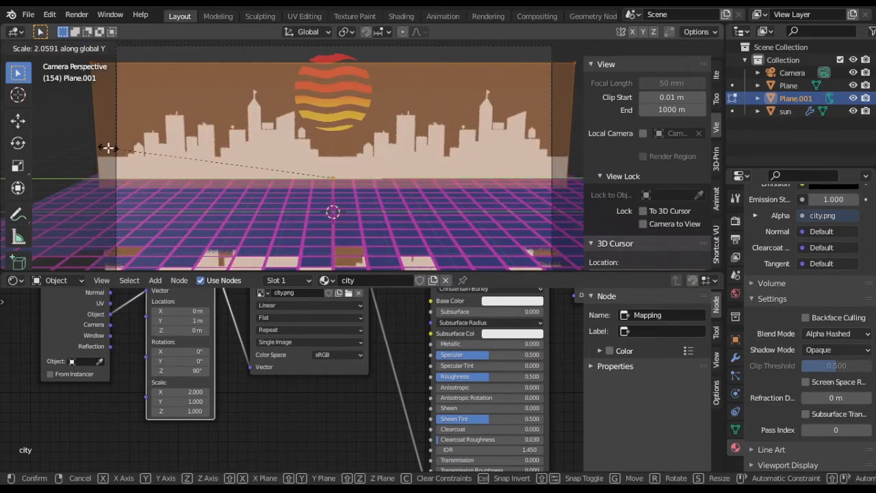
{"action": "left_click", "coordinate": [108, 147]}
Step: Darken the city material's Base Color to a dark gray
{"action": "middle_click_drag", "start_coordinate": [581, 322], "coordinate": [449, 356]}
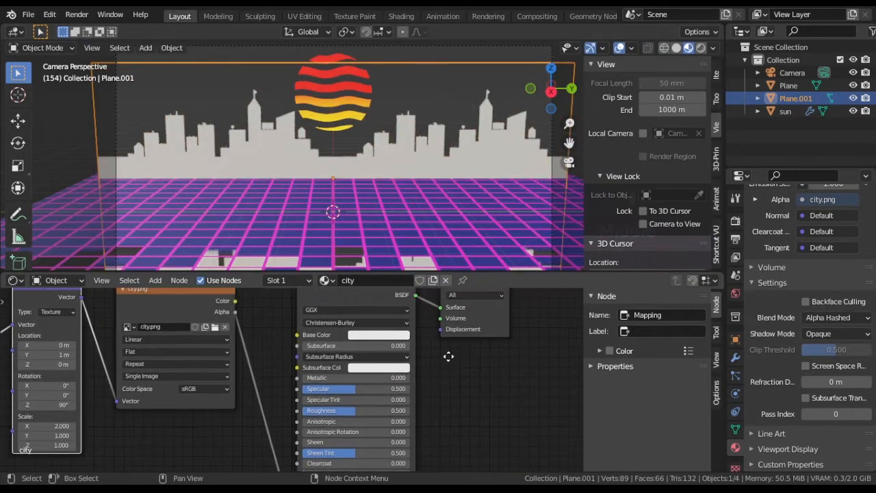
{"action": "scroll", "coordinate": [448, 356], "scroll_direction": "up", "scroll_amount": 2}
{"action": "left_click", "coordinate": [381, 338]}
{"action": "left_click_drag", "start_coordinate": [427, 176], "coordinate": [427, 225]}
Step: Play the animation to check the gray skyline against the moving ground
{"action": "scroll", "coordinate": [486, 196], "scroll_direction": "down", "scroll_amount": 2}
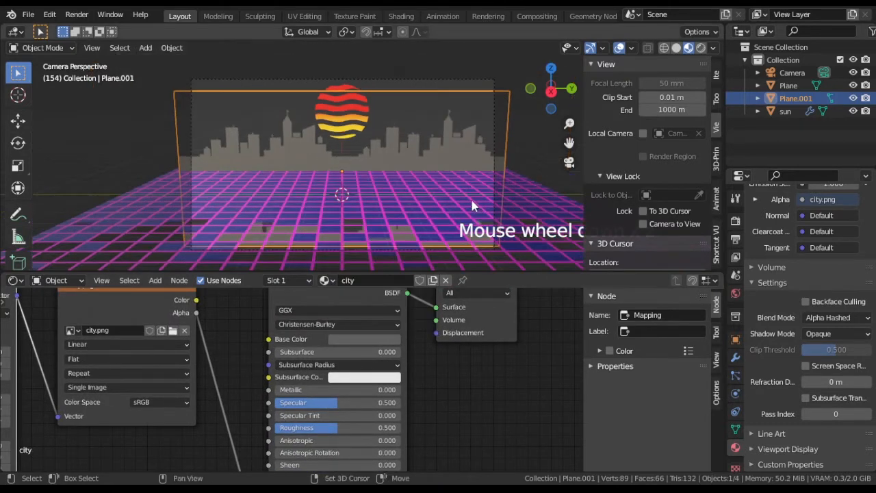
{"action": "middle_click_drag", "start_coordinate": [471, 200], "coordinate": [459, 179], "text": "shift"}
{"action": "scroll", "coordinate": [459, 179], "scroll_direction": "up", "scroll_amount": 1}
{"action": "key", "text": "space"}
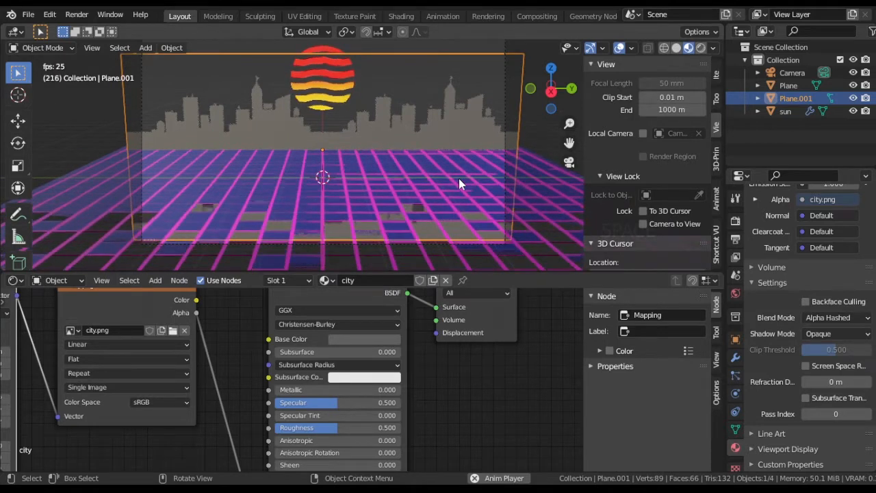
{"action": "key", "text": "space"}
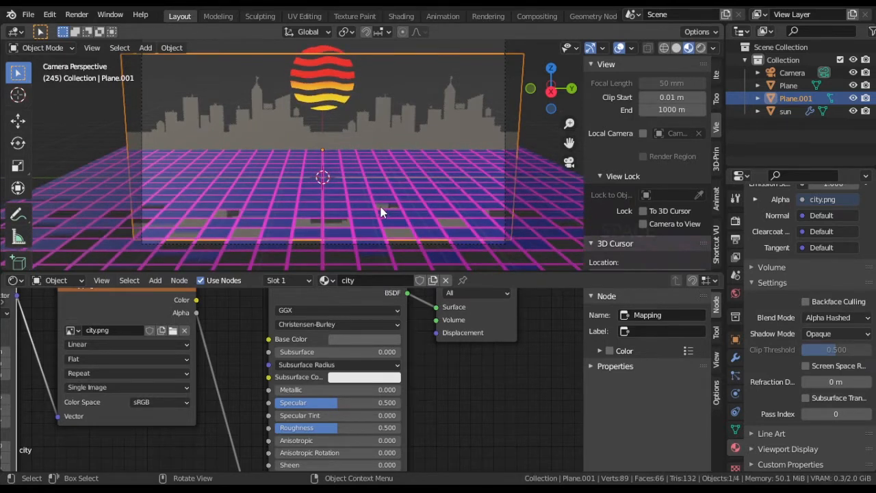
Step: Raise the city plane's lower edge about 2.84 m along Z in edit mode to remove the part below the ground
{"action": "key", "text": "Tab"}
{"action": "key", "text": "Escape"}
{"action": "key", "text": "Tab"}
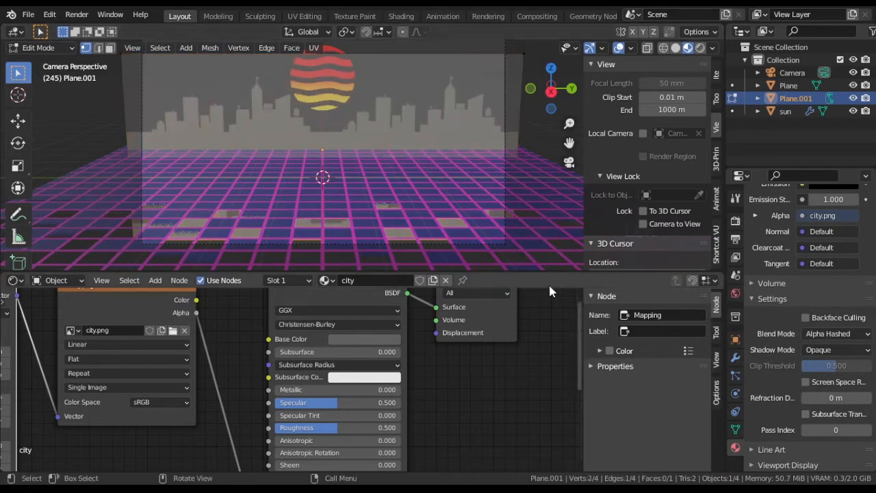
{"action": "key", "text": "g"}
{"action": "key", "text": "z"}
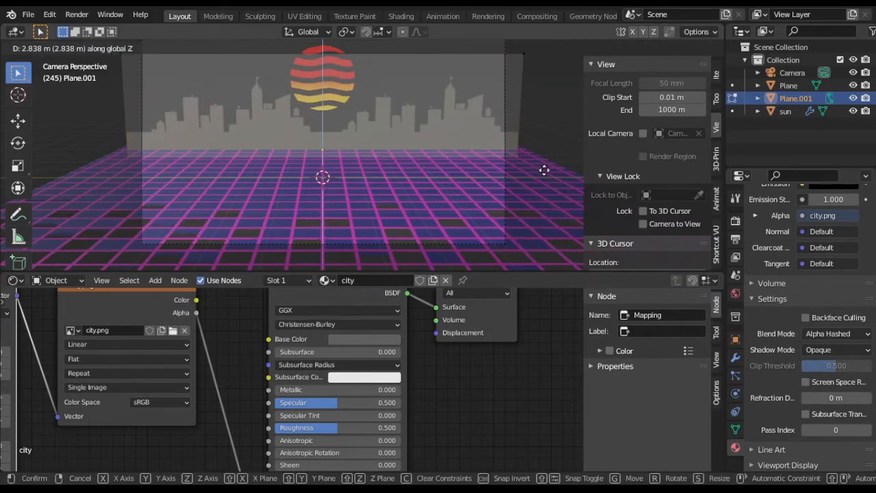
{"action": "left_click", "coordinate": [543, 169]}
Step: Play the animation to check the ground with the shortened city plane
{"action": "key", "text": "space"}
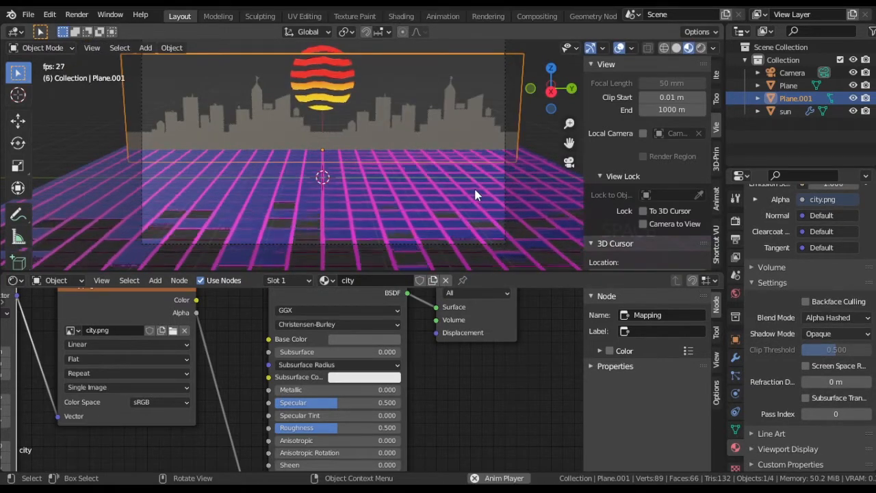
{"action": "scroll", "coordinate": [474, 186], "scroll_direction": "up", "scroll_amount": 2}
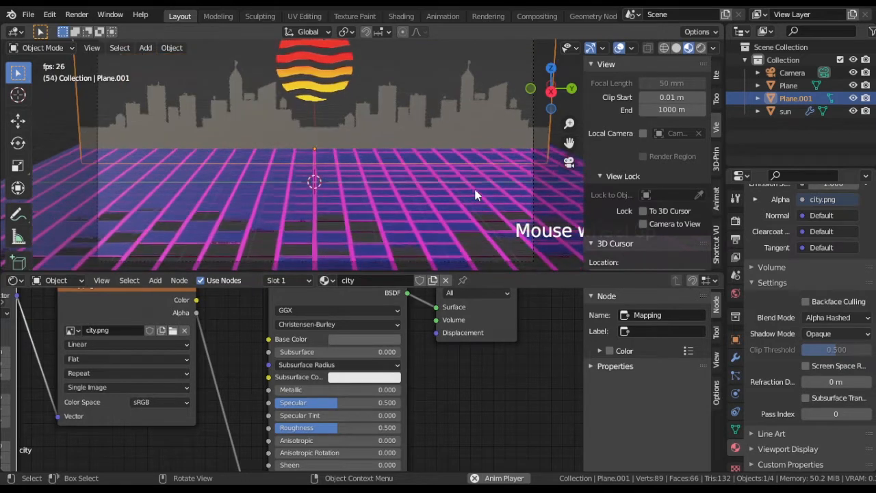
{"action": "key", "text": "space"}
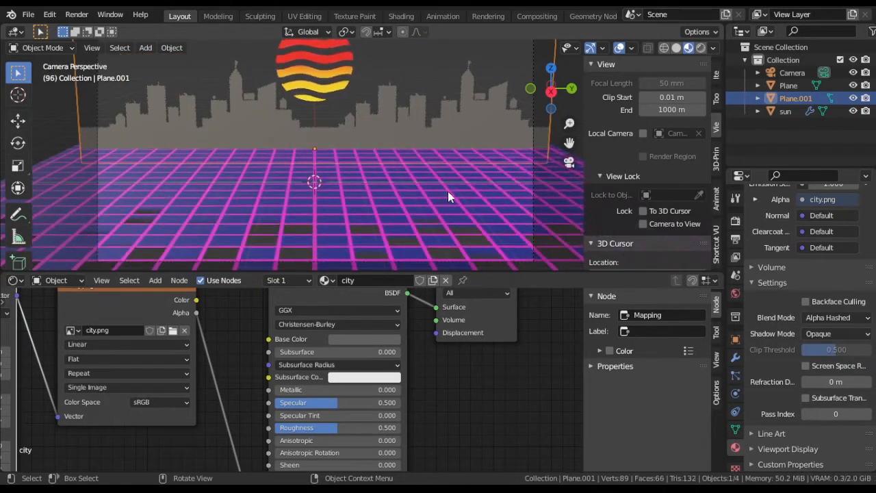
Step: Switch the shader editor from the object's material to the World nodes
{"action": "scroll", "coordinate": [501, 385], "scroll_direction": "down", "scroll_amount": 5}
{"action": "left_click", "coordinate": [60, 280]}
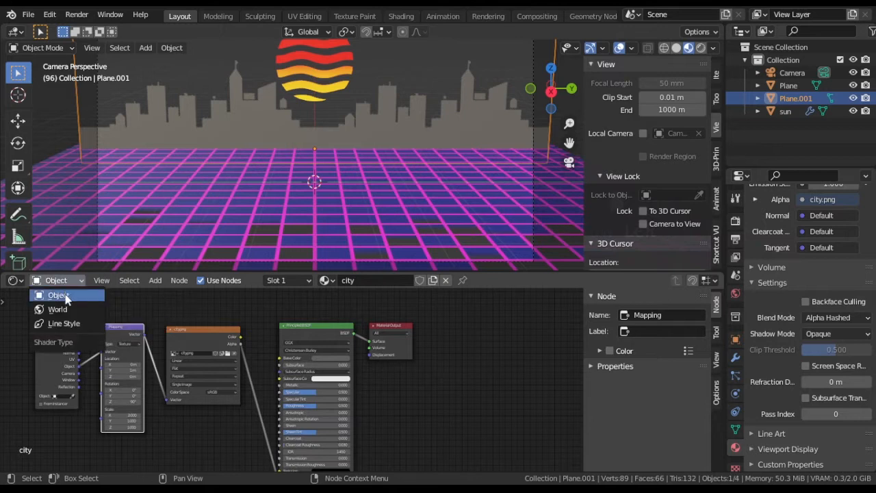
{"action": "left_click", "coordinate": [65, 307]}
{"action": "scroll", "coordinate": [339, 393], "scroll_direction": "up", "scroll_amount": 1}
{"action": "mouse_move", "coordinate": [343, 391]}
{"action": "middle_mouse_down"}
{"action": "mouse_move", "coordinate": [361, 425]}
{"action": "mouse_move", "coordinate": [414, 426]}
{"action": "middle_mouse_up"}
Step: Switch the viewport to rendered shading and hide the overlays
{"action": "left_click", "coordinate": [702, 47]}
{"action": "scroll", "coordinate": [228, 165], "scroll_direction": "down", "scroll_amount": 4}
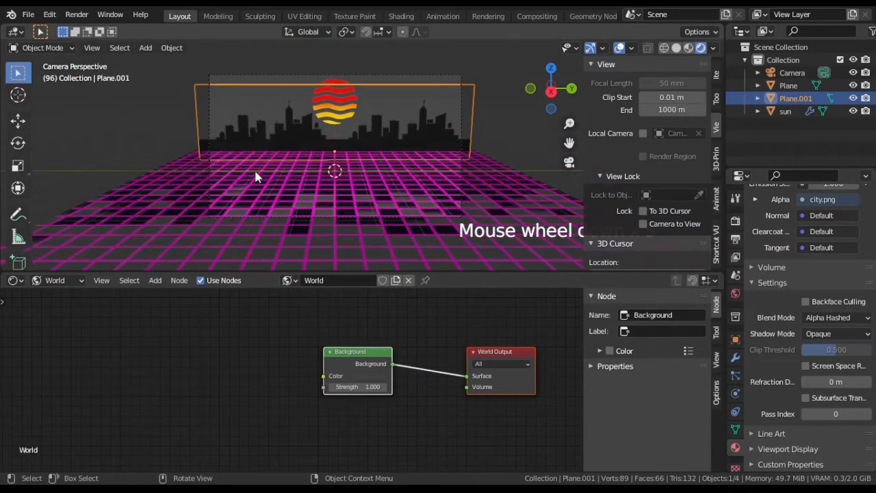
{"action": "scroll", "coordinate": [254, 168], "scroll_direction": "up", "scroll_amount": 2}
{"action": "left_click", "coordinate": [620, 48]}
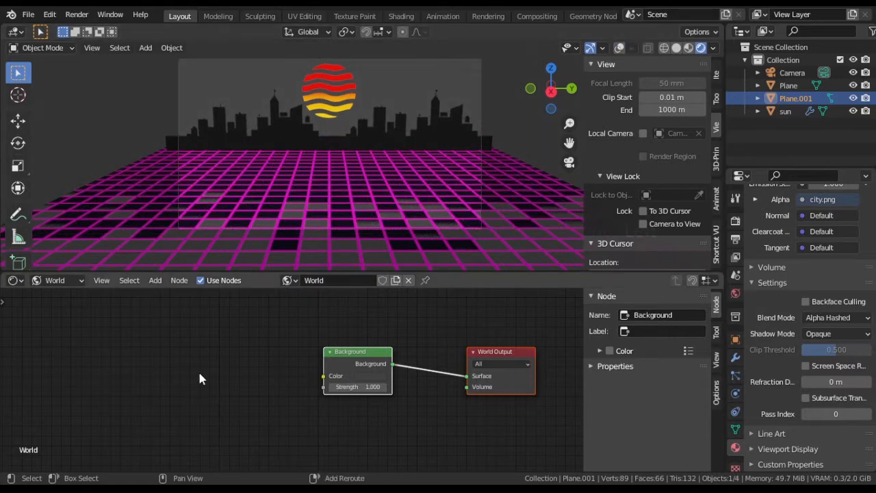
{"action": "middle_click_drag", "start_coordinate": [217, 185], "coordinate": [427, 160]}
{"action": "scroll", "coordinate": [241, 162], "scroll_direction": "down", "scroll_amount": 5}
{"action": "middle_click_drag", "start_coordinate": [305, 149], "coordinate": [295, 149]}
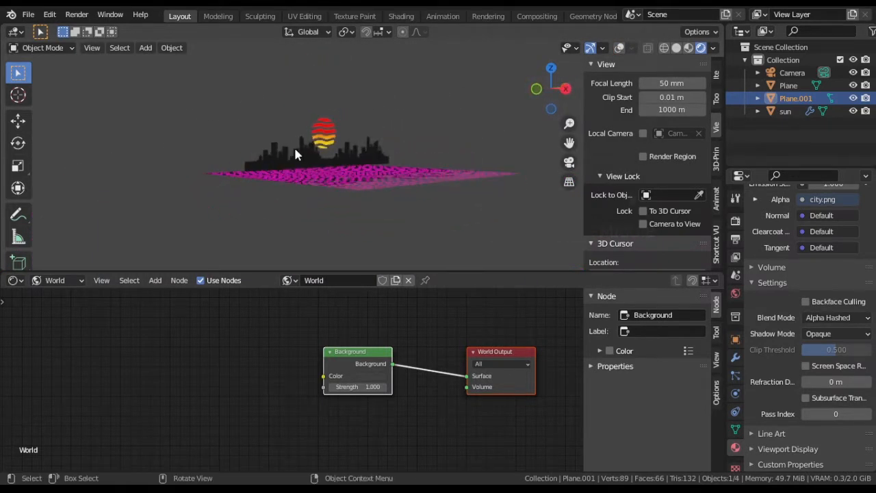
Step: Adjust the height of the whole city plane along Z in edit mode against the ground grid
{"action": "scroll", "coordinate": [295, 118], "scroll_direction": "up", "scroll_amount": 8}
{"action": "middle_click_drag", "start_coordinate": [295, 117], "coordinate": [334, 193], "text": "shift"}
{"action": "scroll", "coordinate": [328, 151], "scroll_direction": "up", "scroll_amount": 6}
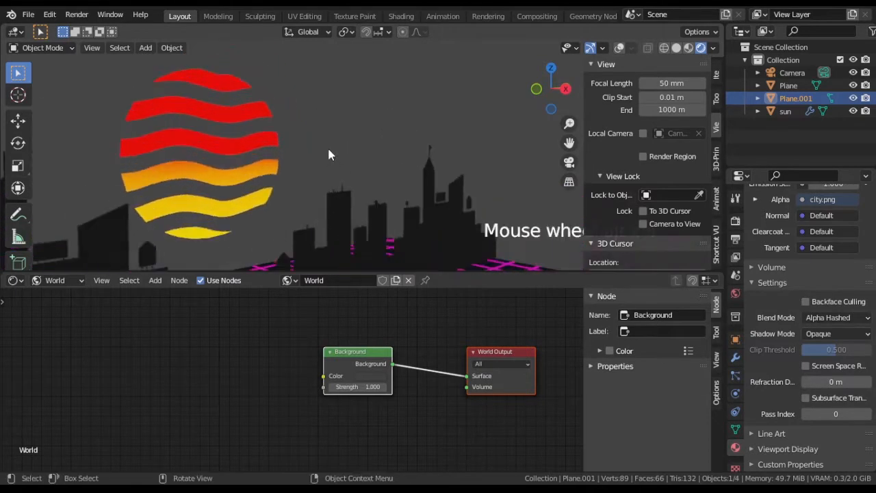
{"action": "middle_click_drag", "start_coordinate": [341, 147], "coordinate": [399, 132]}
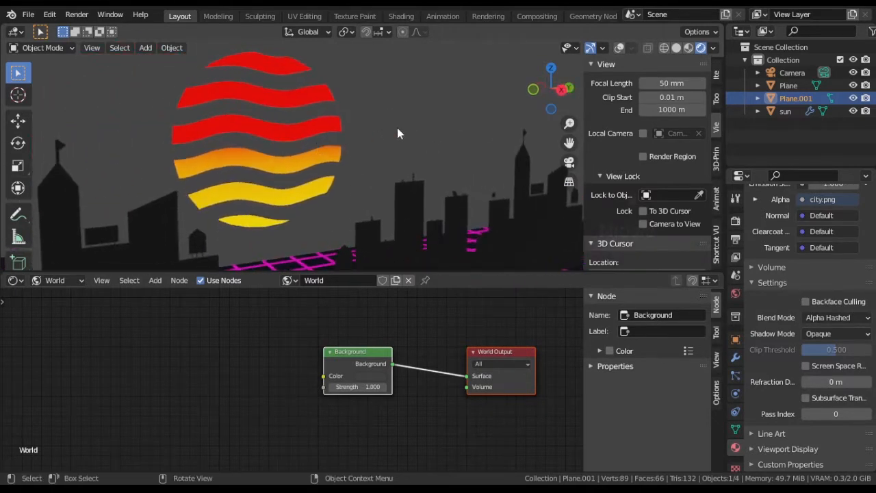
{"action": "scroll", "coordinate": [400, 132], "scroll_direction": "down", "scroll_amount": 1}
{"action": "key", "text": "Tab"}
{"action": "scroll", "coordinate": [221, 108], "scroll_direction": "down", "scroll_amount": 3}
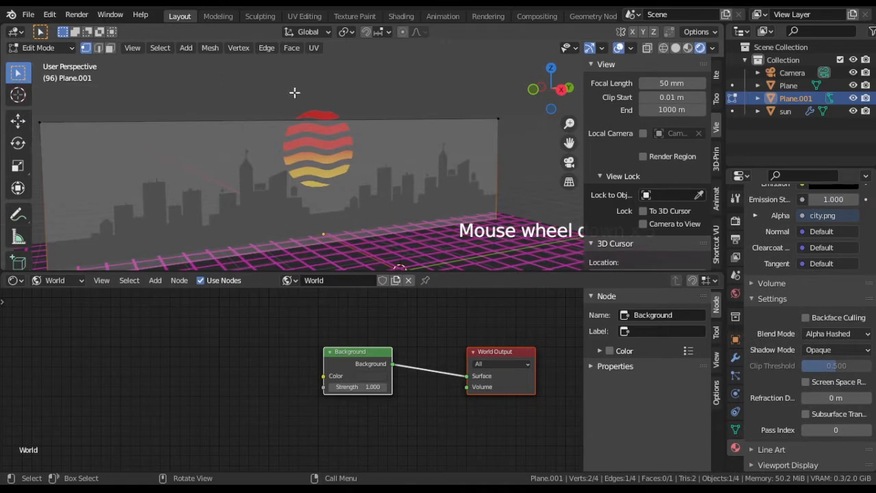
{"action": "scroll", "coordinate": [295, 92], "scroll_direction": "down", "scroll_amount": 1}
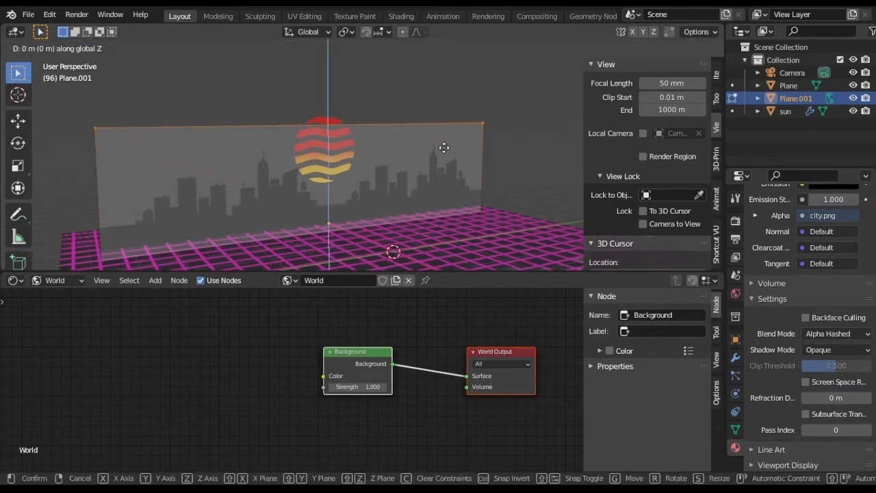
{"action": "key", "text": "Tab"}
{"action": "scroll", "coordinate": [423, 109], "scroll_direction": "up", "scroll_amount": 2}
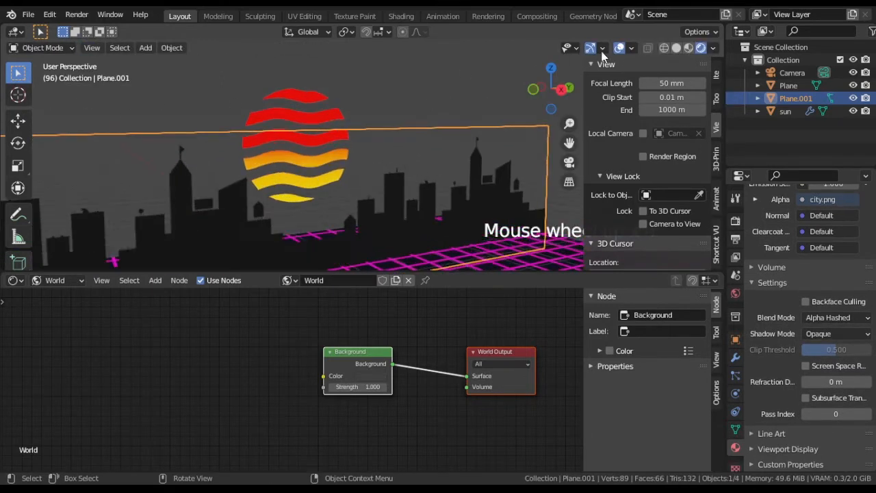
Step: Hide the overlays and return to the camera view
{"action": "scroll", "coordinate": [383, 137], "scroll_direction": "down", "scroll_amount": 2}
{"action": "key", "text": "KP_0"}
{"action": "scroll", "coordinate": [218, 381], "scroll_direction": "down", "scroll_amount": 1}
Step: Add Texture Coordinate and Mapping nodes to the world shader, linking Object coordinates to a Texture-type mapping
{"action": "key", "text": "shift+a"}
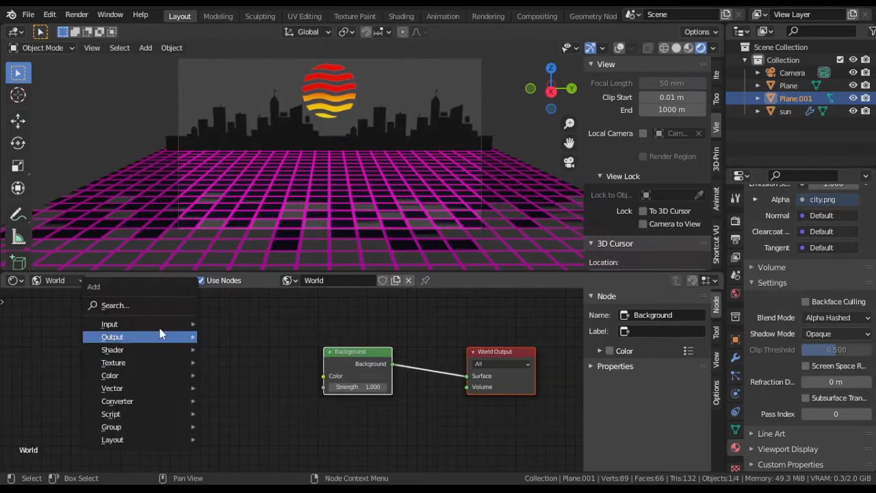
{"action": "mouse_move", "coordinate": [141, 336]}
{"action": "left_click", "coordinate": [258, 309]}
{"action": "left_click", "coordinate": [857, 315]}
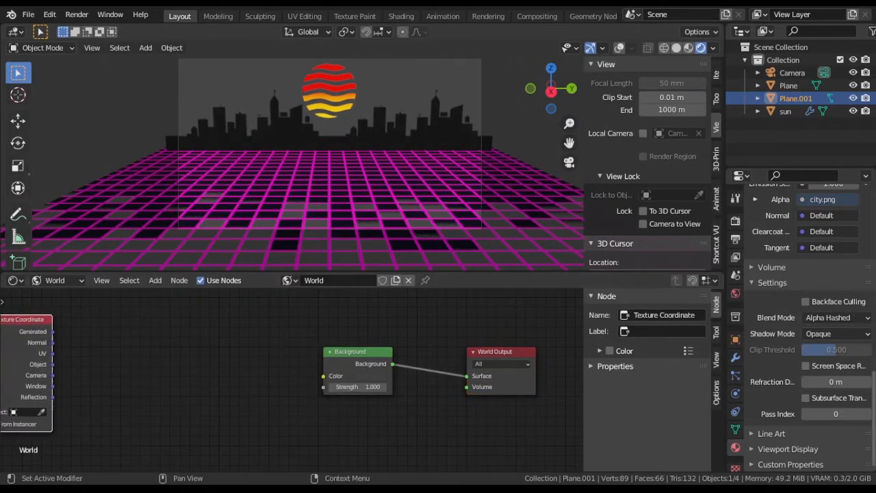
{"action": "key", "text": "shift+a"}
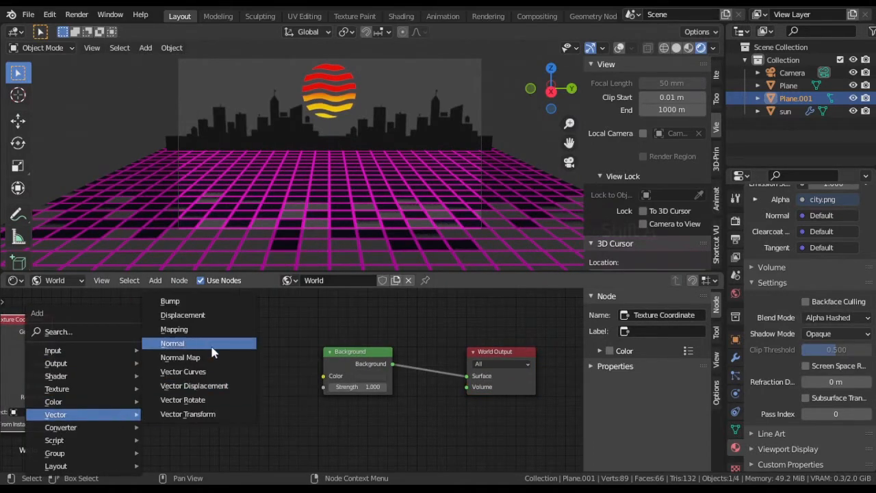
{"action": "left_click", "coordinate": [174, 329]}
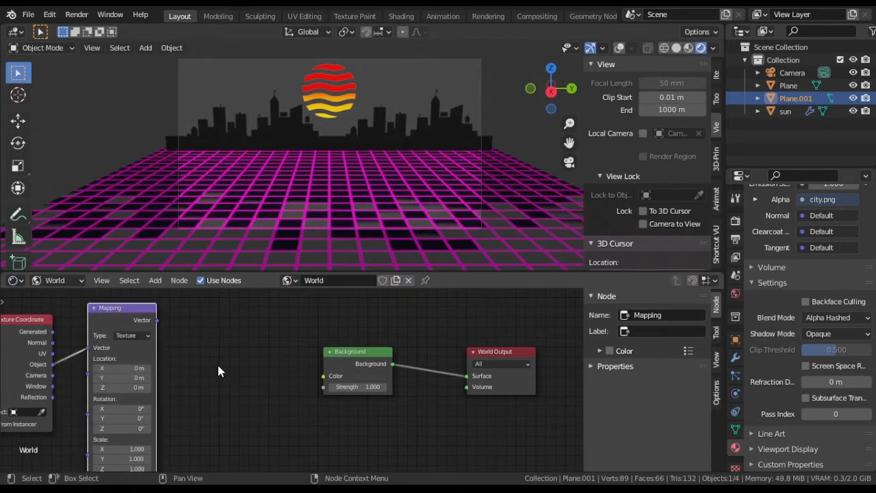
Step: Add a linear Gradient Texture node and link it between the Mapping vector and the Background color
{"action": "key", "text": "shift+a"}
{"action": "mouse_move", "coordinate": [214, 335]}
{"action": "left_click", "coordinate": [286, 198]}
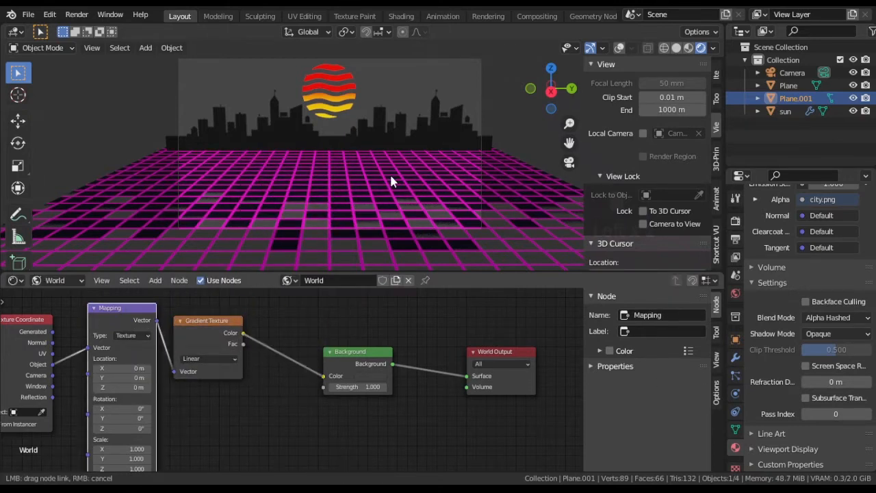
Step: Set the Mapping node's Y rotation to -90° so the world gradient runs vertically
{"action": "middle_click_drag", "start_coordinate": [389, 172], "coordinate": [422, 143]}
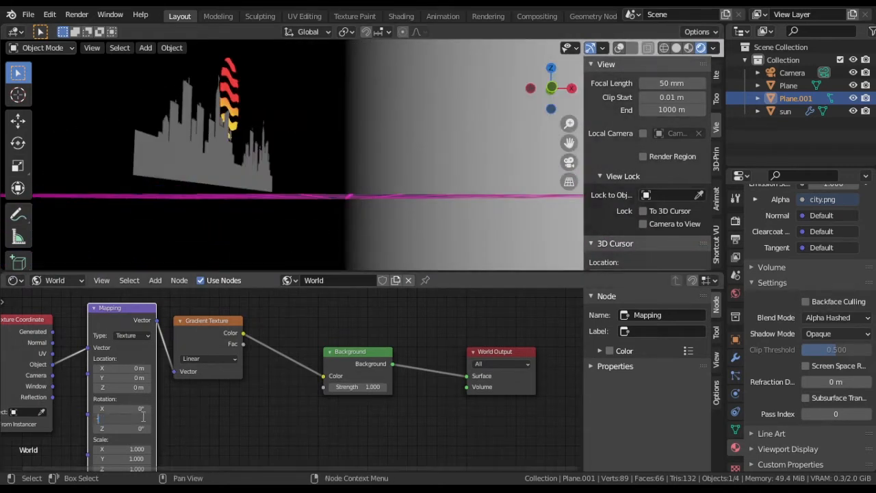
{"action": "key", "text": "Return"}
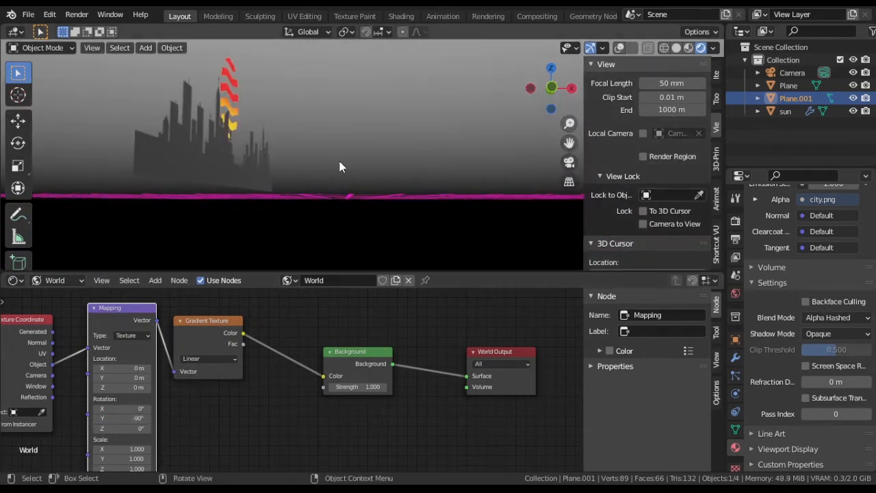
{"action": "key", "text": "KP_0"}
Step: Set the Mapping node's Z location to -0.18 m to shift the gradient behind the city
{"action": "middle_click_drag", "start_coordinate": [188, 434], "coordinate": [249, 409]}
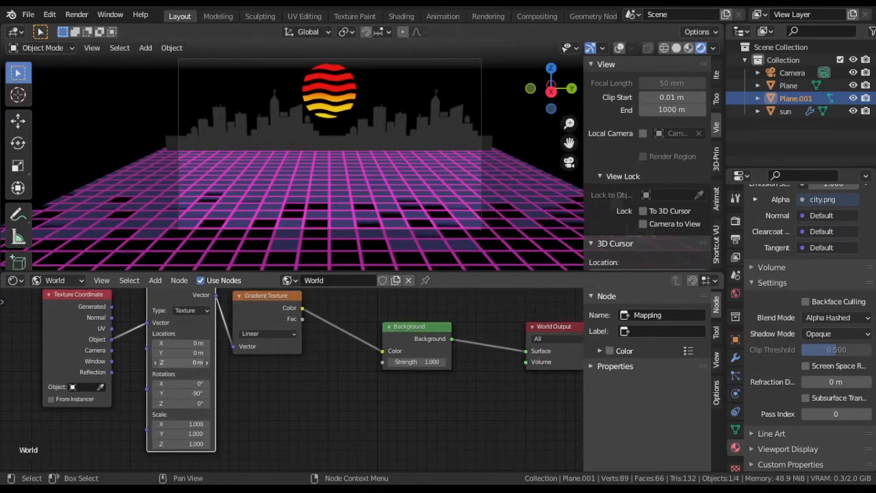
{"action": "left_click_drag", "start_coordinate": [181, 362], "coordinate": [155, 368]}
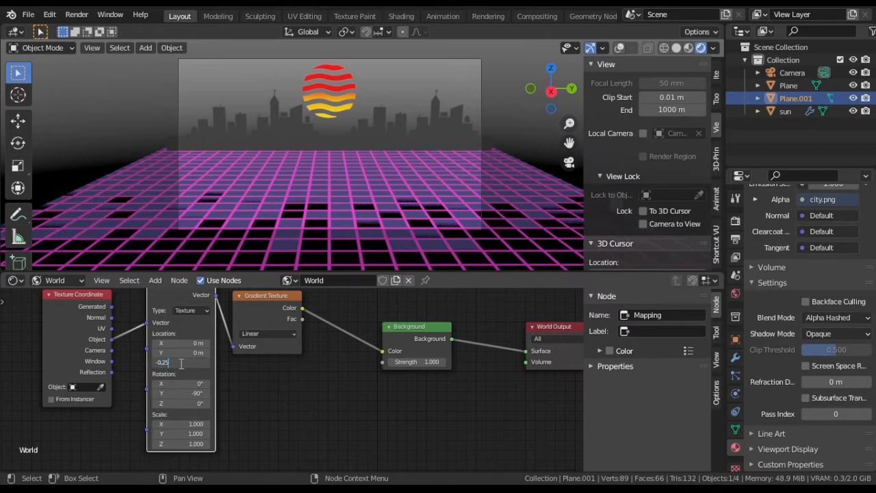
{"action": "key", "text": "Return"}
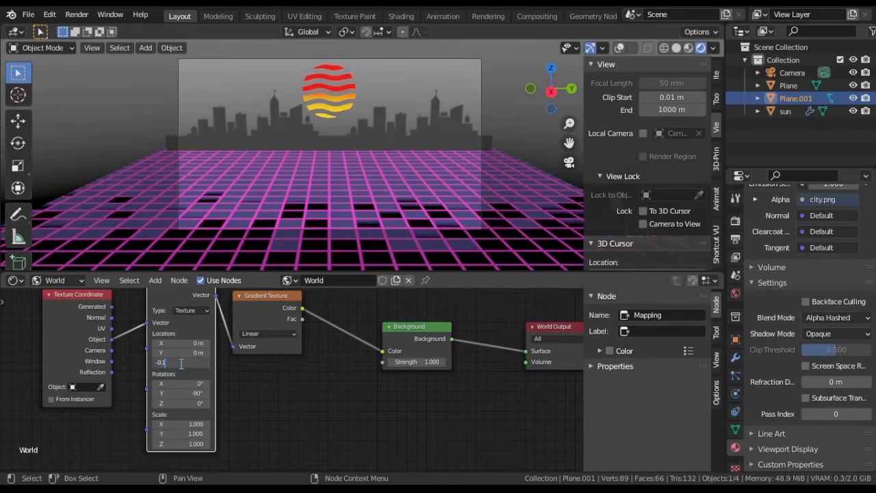
{"action": "type", "text": "5"}
{"action": "key", "text": "Return"}
{"action": "type", "text": ".18"}
{"action": "key", "text": "Return"}
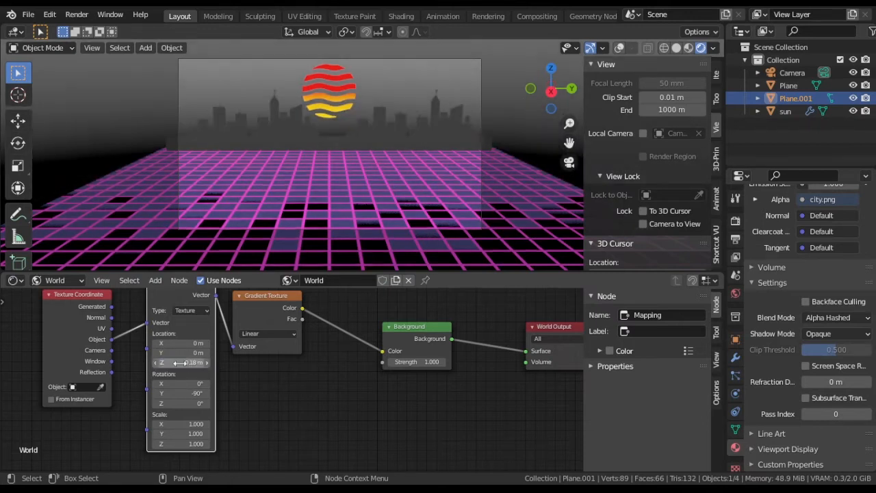
Step: Link the gradient color to the Background strength and move the Background and World Output nodes away from the gradient node
{"action": "middle_click_drag", "start_coordinate": [394, 404], "coordinate": [279, 410]}
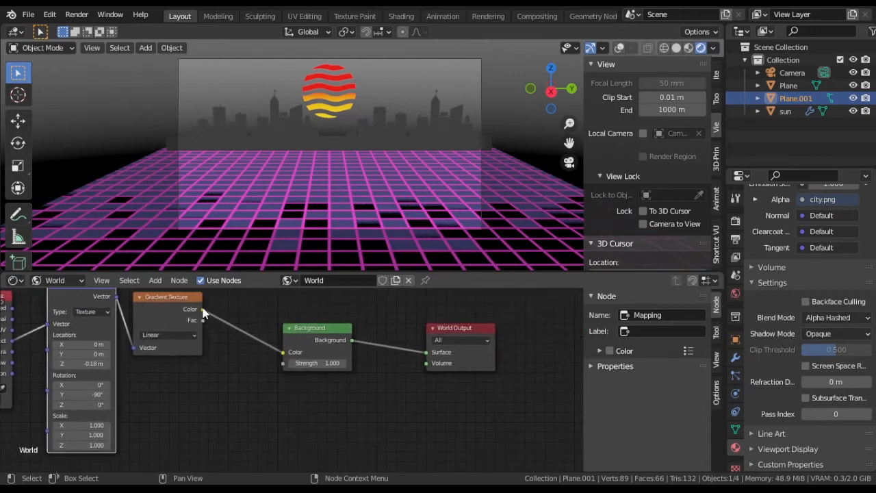
{"action": "left_click_drag", "start_coordinate": [281, 364], "coordinate": [282, 365]}
{"action": "left_click_drag", "start_coordinate": [283, 297], "coordinate": [473, 389]}
{"action": "key", "text": "g"}
{"action": "left_click", "coordinate": [349, 366]}
Step: Insert a ColorRamp node between the Gradient Texture and the Background color
{"action": "key", "text": "shift+a"}
{"action": "mouse_move", "coordinate": [349, 430]}
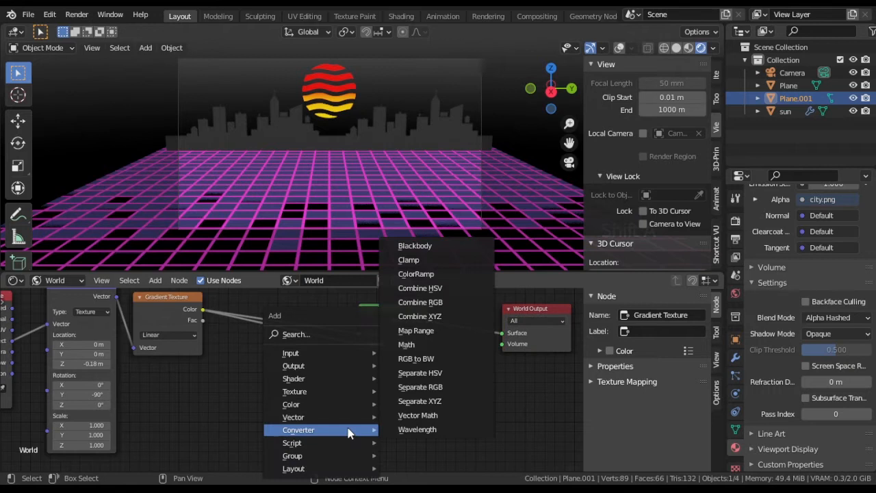
{"action": "left_click", "coordinate": [415, 273]}
{"action": "left_click", "coordinate": [284, 302]}
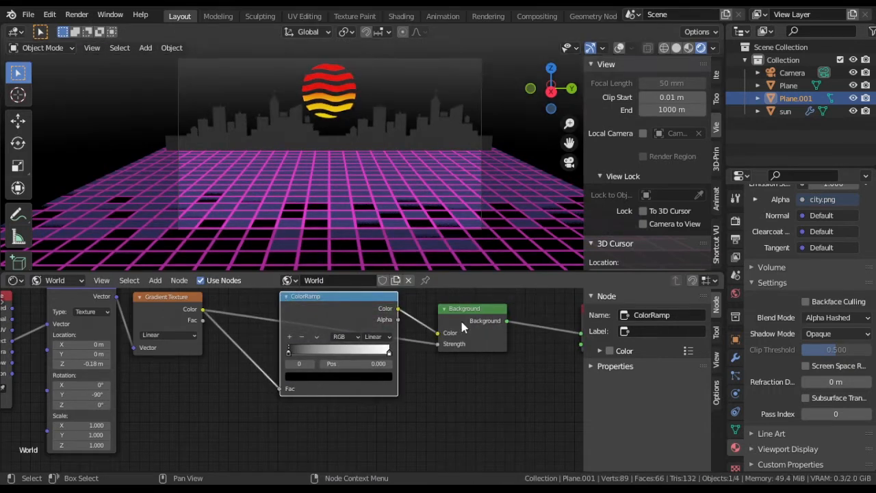
Step: Separate the nodes vertically by moving the ColorRamp up and the Background and World Output nodes down
{"action": "scroll", "coordinate": [465, 380], "scroll_direction": "down", "scroll_amount": 6}
{"action": "key", "text": "g"}
{"action": "key", "text": "y"}
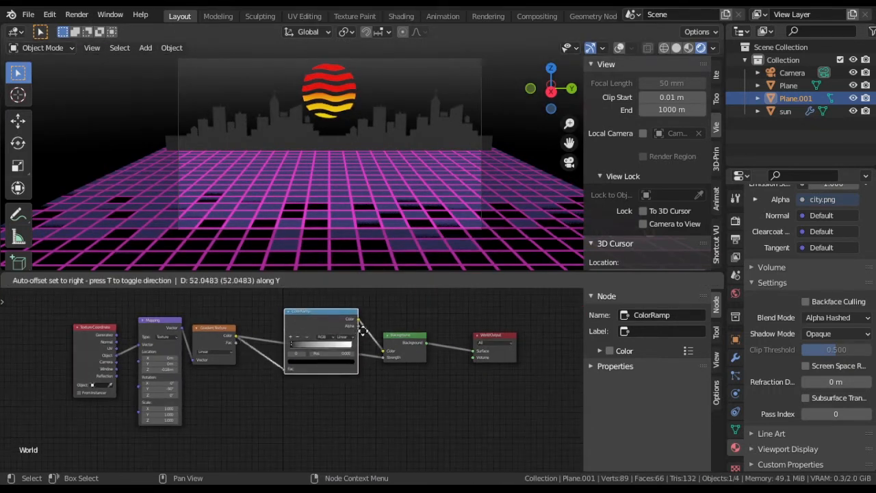
{"action": "left_click", "coordinate": [372, 309]}
{"action": "left_click_drag", "start_coordinate": [379, 310], "coordinate": [522, 403]}
{"action": "key", "text": "g"}
{"action": "key", "text": "y"}
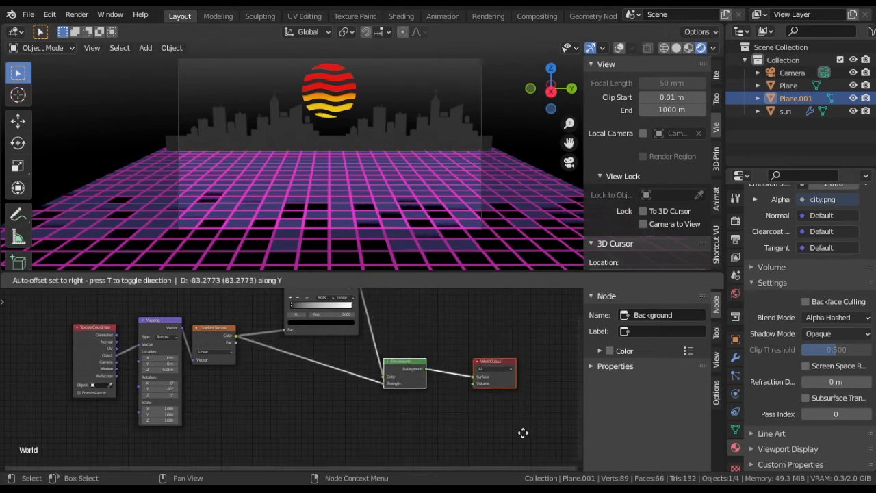
{"action": "left_click", "coordinate": [522, 432]}
Step: Set the ColorRamp's first stop to dark blue with hue 0.675, saturation 1.000 and value 0.399
{"action": "middle_click_drag", "start_coordinate": [297, 364], "coordinate": [311, 417]}
{"action": "scroll", "coordinate": [343, 411], "scroll_direction": "up", "scroll_amount": 11}
{"action": "scroll", "coordinate": [346, 411], "scroll_direction": "up", "scroll_amount": 2}
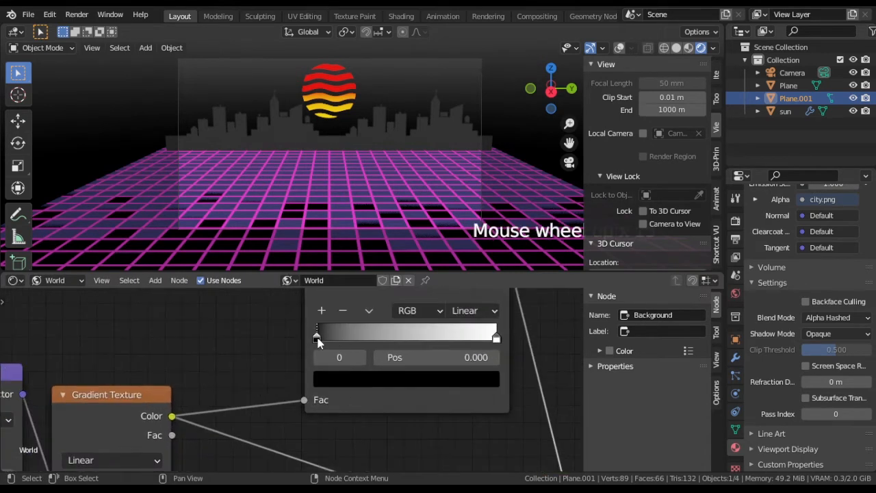
{"action": "left_click", "coordinate": [356, 380]}
{"action": "left_click_drag", "start_coordinate": [461, 256], "coordinate": [461, 176]}
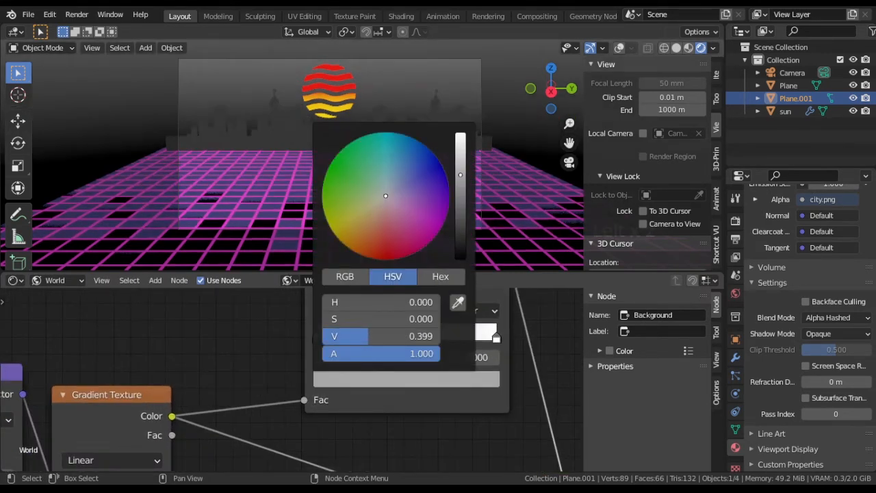
{"action": "left_click_drag", "start_coordinate": [399, 191], "coordinate": [444, 180]}
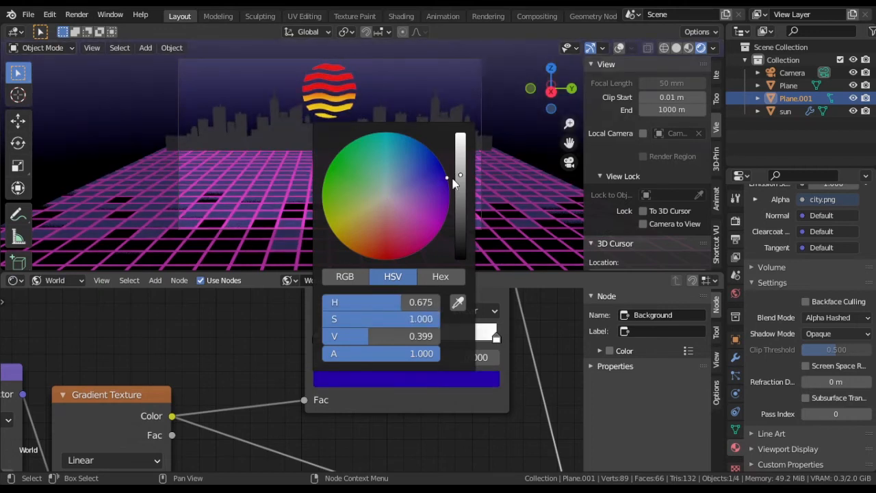
Step: Set the ColorRamp's second stop to orange-red
{"action": "left_click", "coordinate": [481, 381]}
{"action": "left_click_drag", "start_coordinate": [415, 248], "coordinate": [366, 256]}
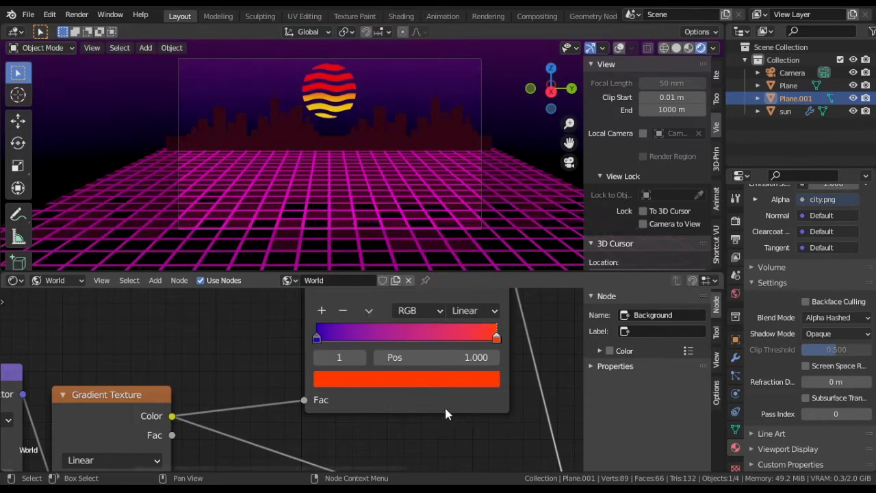
{"action": "middle_click_drag", "start_coordinate": [392, 158], "coordinate": [405, 145]}
Step: In camera view, move the ColorRamp's orange-red stop inward and the blue stop to position 0.236
{"action": "key", "text": "KP_0"}
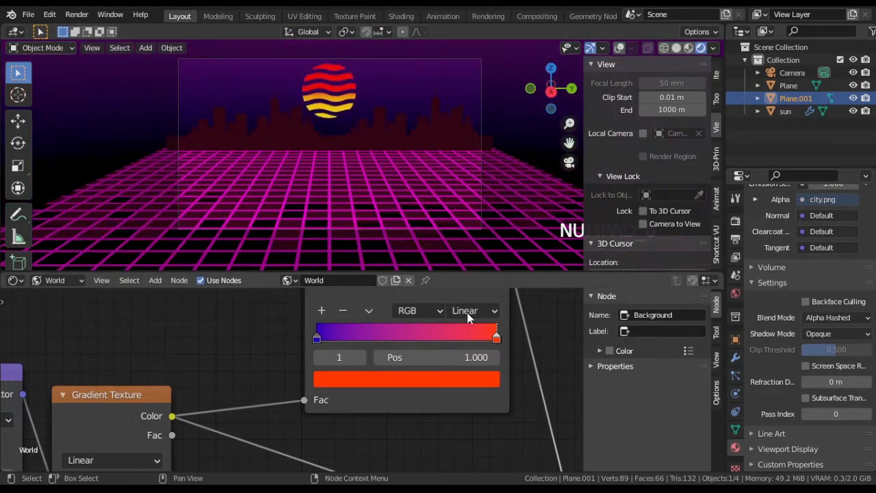
{"action": "left_click_drag", "start_coordinate": [496, 337], "coordinate": [460, 342]}
{"action": "left_click_drag", "start_coordinate": [317, 337], "coordinate": [364, 339]}
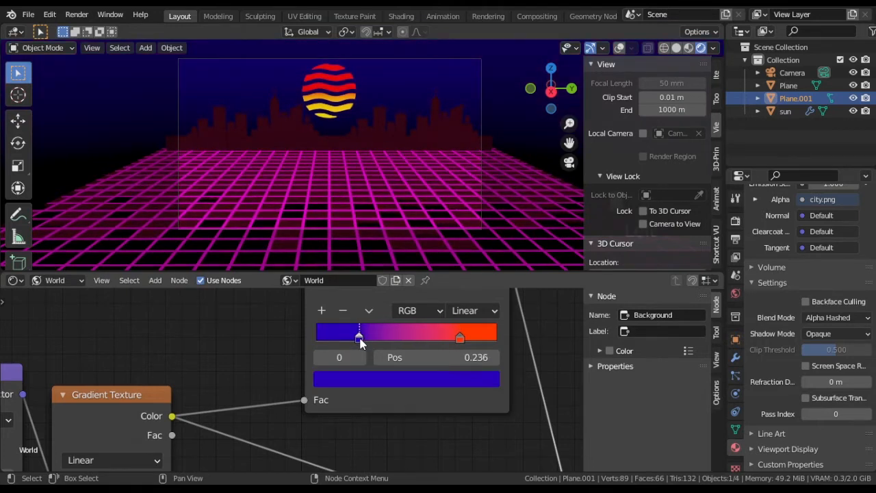
Step: Set the Mapping node's Z location to -0.55 m to shift the world gradient
{"action": "scroll", "coordinate": [297, 376], "scroll_direction": "down", "scroll_amount": 2}
{"action": "middle_click_drag", "start_coordinate": [231, 392], "coordinate": [440, 483]}
{"action": "mouse_move", "coordinate": [299, 371]}
{"action": "left_mouse_down"}
{"action": "mouse_move", "coordinate": [284, 371]}
{"action": "mouse_move", "coordinate": [299, 369]}
{"action": "left_mouse_up"}
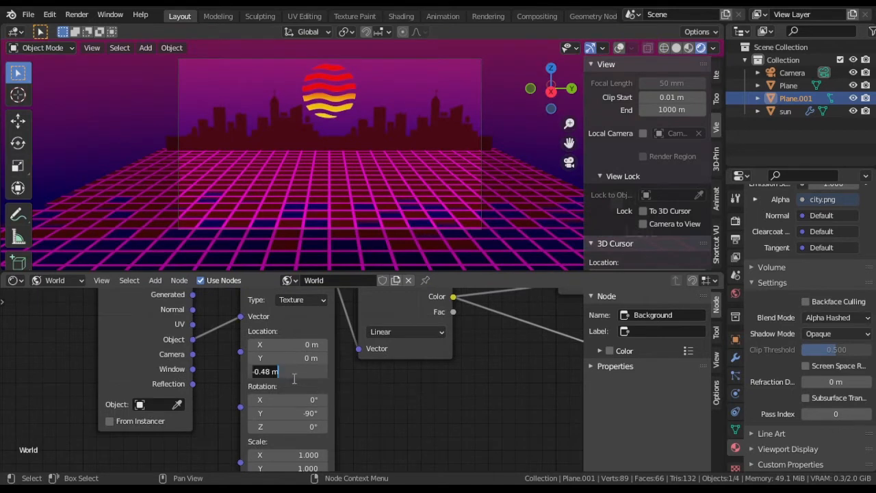
{"action": "key", "text": "Return"}
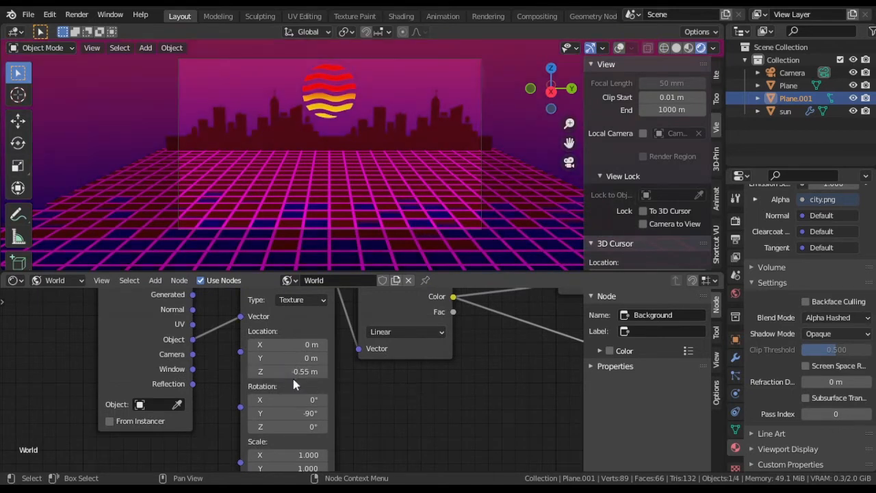
Step: Move the ColorRamp's orange-red stop to position 0.541
{"action": "middle_click_drag", "start_coordinate": [400, 332], "coordinate": [246, 424]}
{"action": "scroll", "coordinate": [248, 433], "scroll_direction": "up", "scroll_amount": 2}
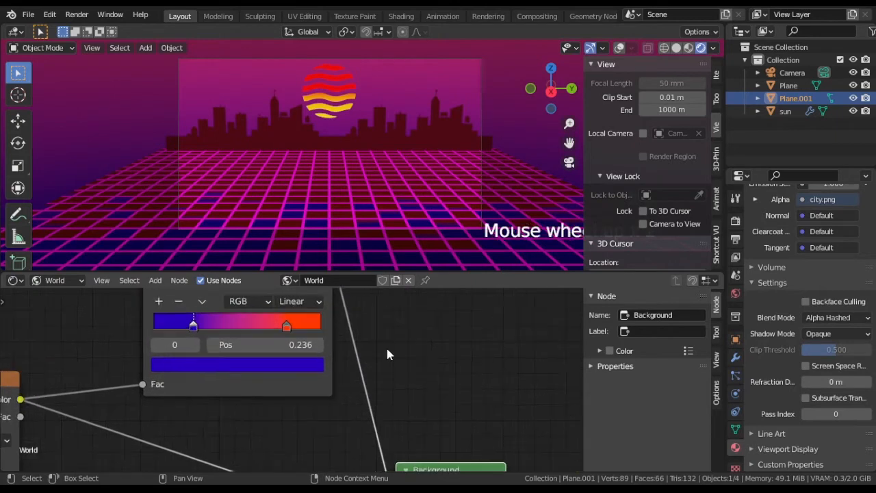
{"action": "left_click", "coordinate": [260, 326]}
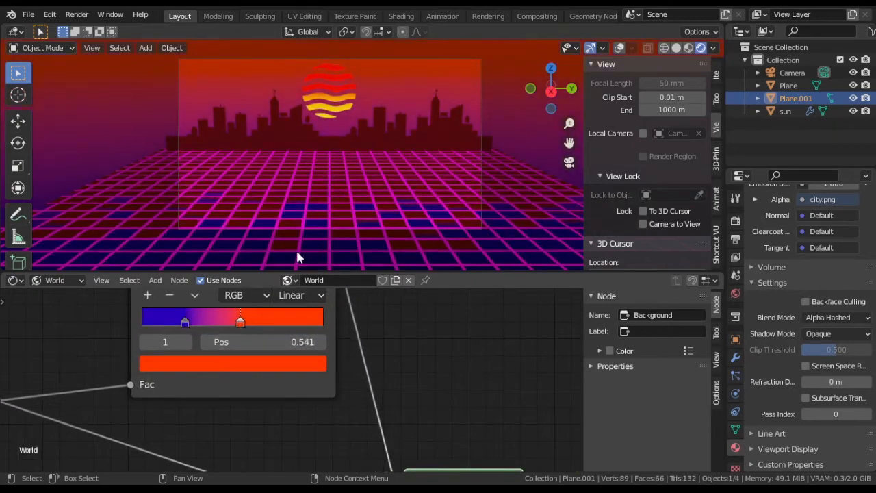
Step: Play the animation in camera view to examine the moving sun and grid against the new gradient sky
{"action": "key", "text": "space"}
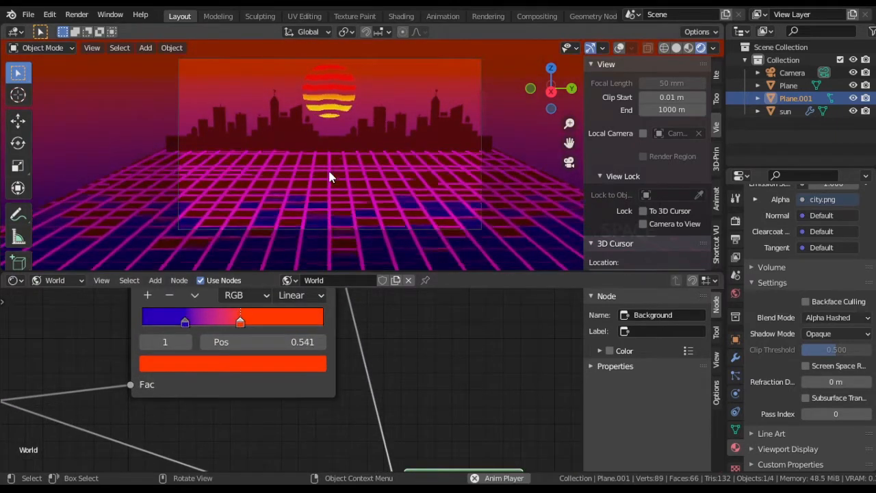
{"action": "scroll", "coordinate": [328, 170], "scroll_direction": "up", "scroll_amount": 1}
{"action": "scroll", "coordinate": [345, 158], "scroll_direction": "down", "scroll_amount": 1}
{"action": "middle_click_drag", "start_coordinate": [358, 141], "coordinate": [362, 141], "text": "shift"}
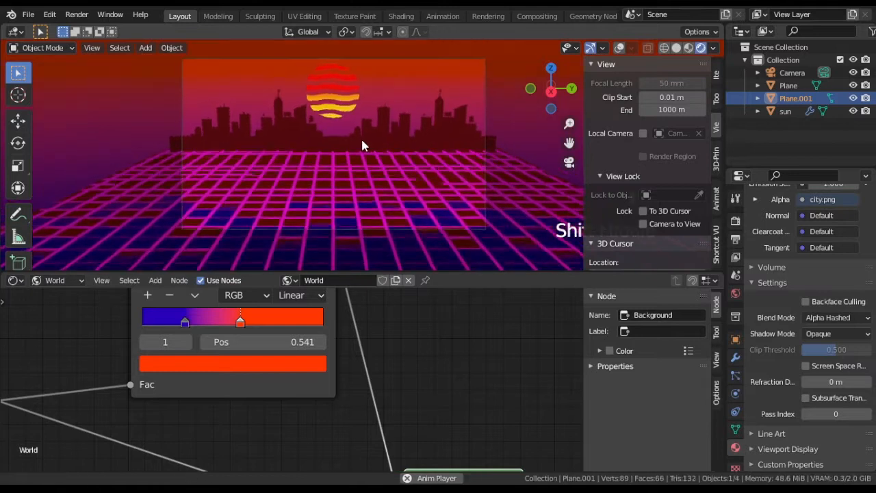
{"action": "scroll", "coordinate": [365, 159], "scroll_direction": "up", "scroll_amount": 1}
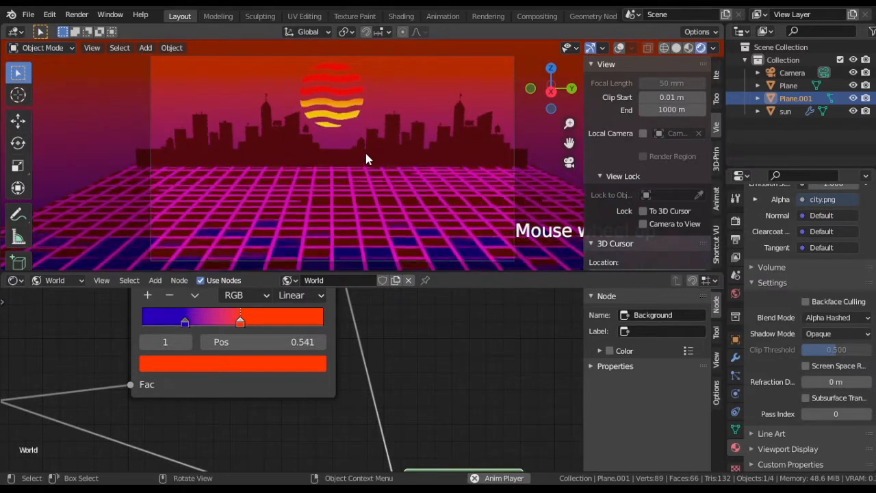
{"action": "key", "text": "space"}
Step: Try the Cycles render engine on the scene and switch back to Eevee
{"action": "left_click", "coordinate": [735, 220]}
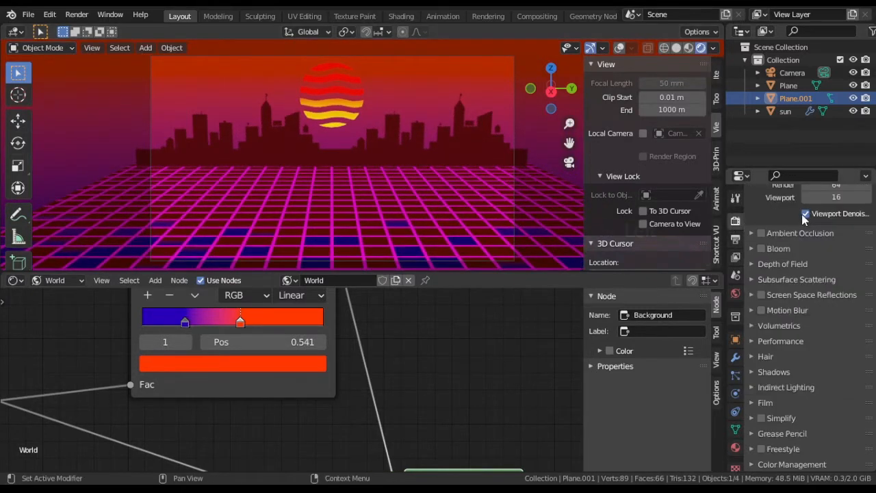
{"action": "scroll", "coordinate": [821, 219], "scroll_direction": "up", "scroll_amount": 3}
{"action": "left_click", "coordinate": [832, 262]}
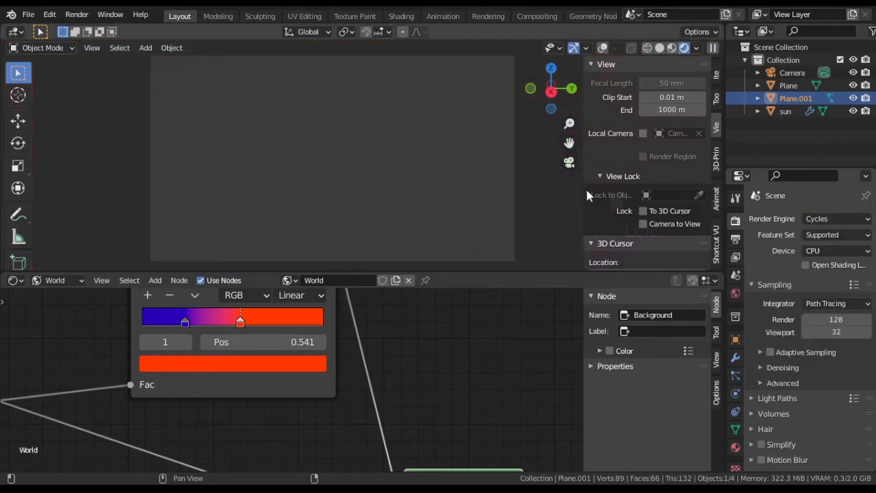
{"action": "left_click", "coordinate": [822, 221]}
{"action": "left_click", "coordinate": [821, 233]}
Step: Turn on the viewport overlays and add a cube mesh at the 3D cursor
{"action": "scroll", "coordinate": [424, 349], "scroll_direction": "down", "scroll_amount": 3}
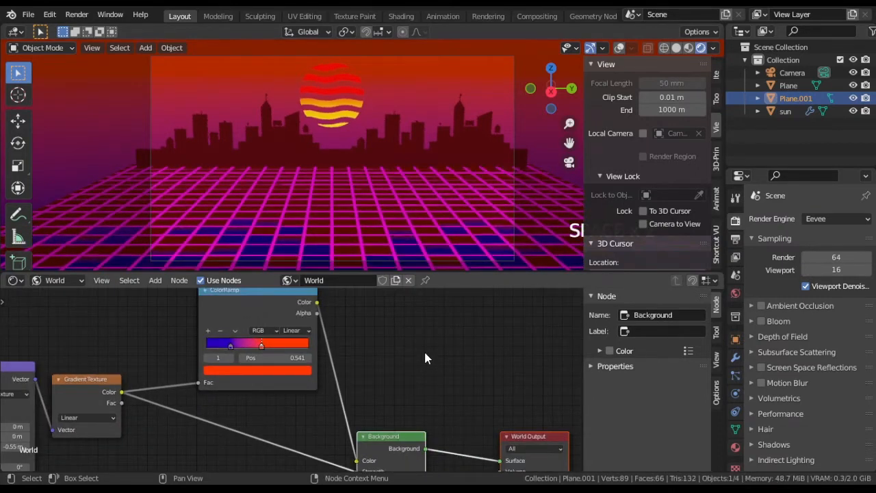
{"action": "middle_click_drag", "start_coordinate": [248, 205], "coordinate": [391, 201]}
{"action": "scroll", "coordinate": [391, 196], "scroll_direction": "down", "scroll_amount": 2}
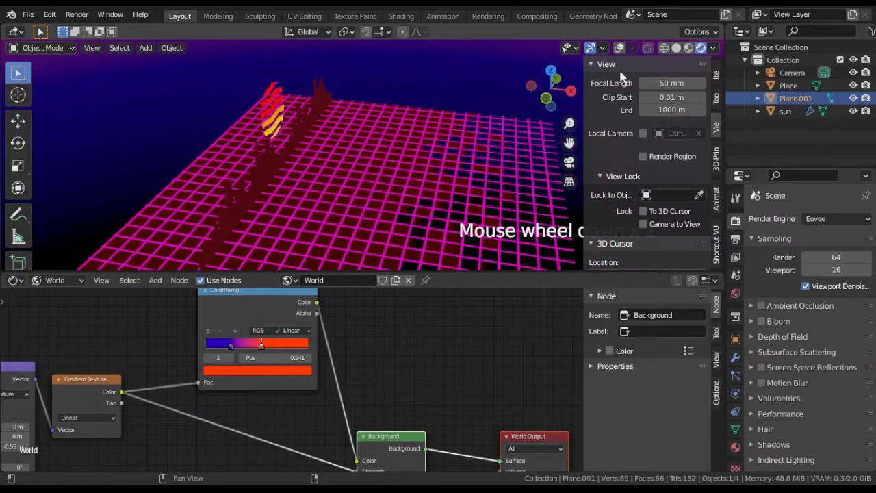
{"action": "left_click", "coordinate": [619, 48]}
{"action": "middle_click_drag", "start_coordinate": [376, 232], "coordinate": [336, 200], "text": "shift"}
{"action": "key", "text": "shift+a"}
{"action": "mouse_move", "coordinate": [336, 200]}
{"action": "left_click", "coordinate": [382, 212]}
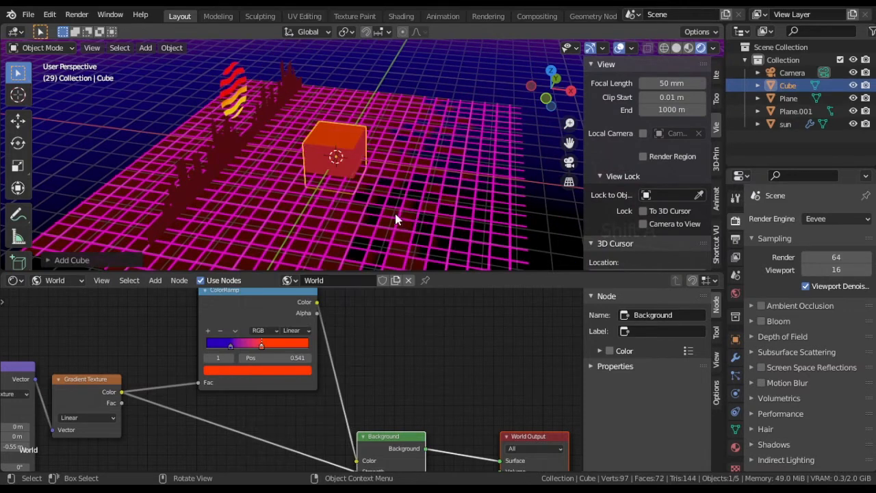
Step: In camera view, scale the cube down and move it along X toward the camera
{"action": "key", "text": "KP_0"}
{"action": "key", "text": "s"}
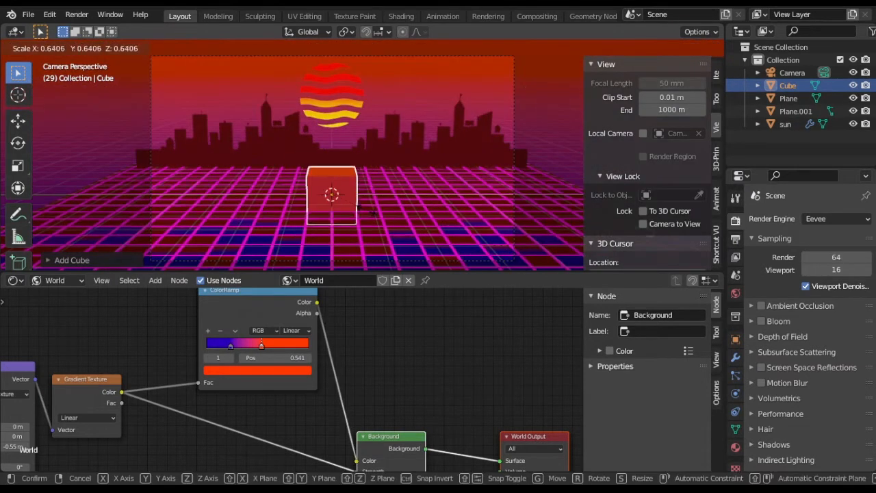
{"action": "left_click", "coordinate": [365, 230]}
{"action": "key", "text": "g"}
{"action": "key", "text": "y"}
{"action": "right_click", "coordinate": [365, 233]}
{"action": "key", "text": "g"}
{"action": "key", "text": "x"}
{"action": "left_click", "coordinate": [364, 260]}
Step: Stretch the cube along X in front view with solid shading
{"action": "middle_click_drag", "start_coordinate": [365, 257], "coordinate": [404, 231]}
{"action": "middle_click_drag", "start_coordinate": [404, 231], "coordinate": [414, 203], "text": "shift"}
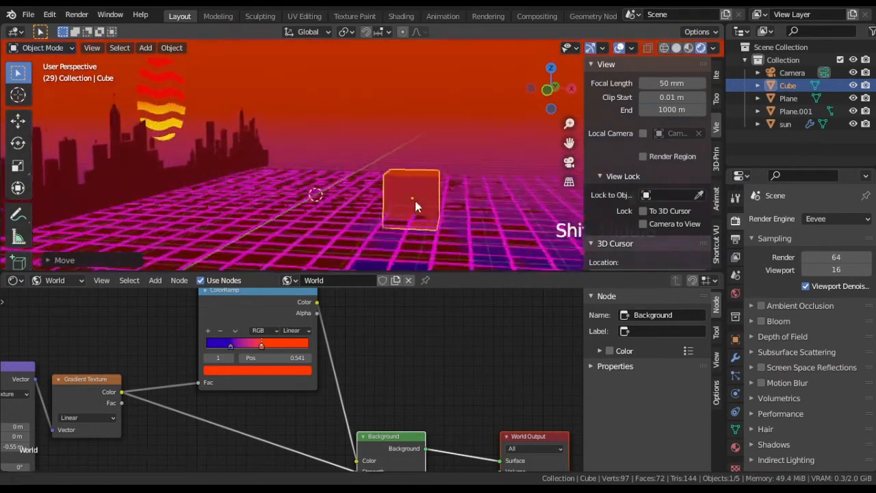
{"action": "scroll", "coordinate": [414, 201], "scroll_direction": "up", "scroll_amount": 3}
{"action": "key", "text": "KP_1"}
{"action": "left_click", "coordinate": [677, 49]}
{"action": "middle_click_drag", "start_coordinate": [467, 197], "coordinate": [390, 197], "text": "shift"}
{"action": "key", "text": "s"}
{"action": "key", "text": "x"}
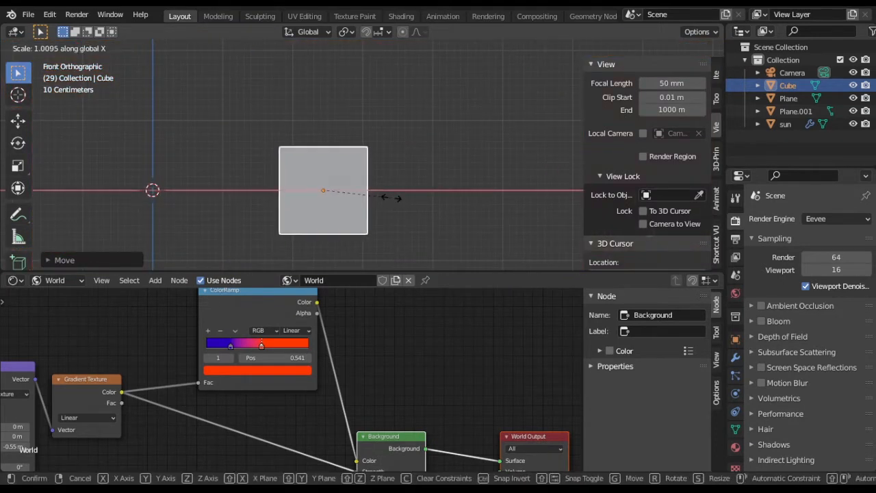
{"action": "left_click", "coordinate": [408, 197]}
Step: In Edit Mode with X-ray on, extrude the cube's +X end outward and lower its top edge to form the car's rear
{"action": "key", "text": "Tab"}
{"action": "key", "text": "alt+z"}
{"action": "left_click_drag", "start_coordinate": [349, 120], "coordinate": [452, 250]}
{"action": "left_click_drag", "start_coordinate": [584, 209], "coordinate": [668, 202]}
{"action": "left_click_drag", "start_coordinate": [423, 129], "coordinate": [415, 256]}
{"action": "key", "text": "e"}
{"action": "left_click", "coordinate": [524, 230]}
{"action": "key", "text": "g"}
{"action": "left_click", "coordinate": [465, 190]}
Step: Extrude the rear end along X for a short tail section and lower its top edge
{"action": "key", "text": "e"}
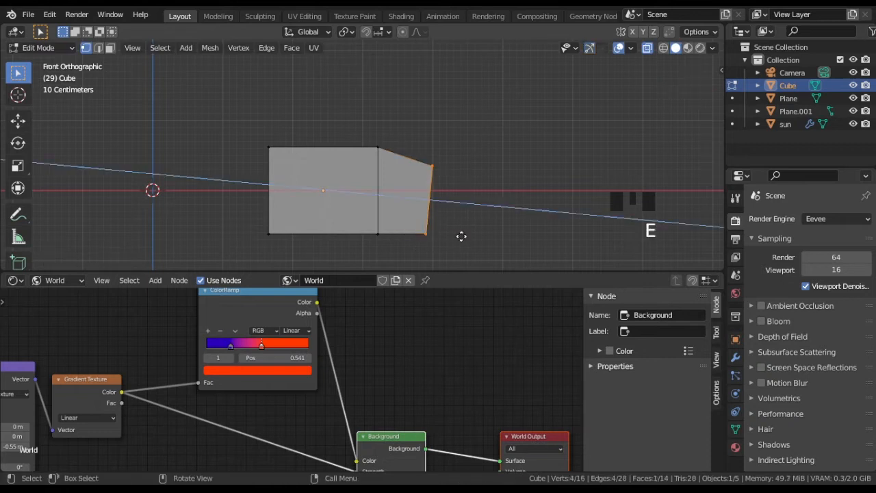
{"action": "key", "text": "x"}
{"action": "left_click", "coordinate": [470, 208]}
{"action": "left_click_drag", "start_coordinate": [469, 152], "coordinate": [442, 180]}
{"action": "key", "text": "g"}
{"action": "key", "text": "g"}
{"action": "left_click", "coordinate": [454, 188]}
Step: Extrude the car's front end outward and lower its top edge to shape the windshield slope
{"action": "middle_click_drag", "start_coordinate": [306, 186], "coordinate": [410, 187], "text": "shift"}
{"action": "left_click_drag", "start_coordinate": [322, 137], "coordinate": [347, 188]}
{"action": "key", "text": "e"}
{"action": "left_click", "coordinate": [366, 243]}
{"action": "key", "text": "g"}
{"action": "left_click", "coordinate": [342, 214]}
Step: Extrude the front face along X to form the hood and pull its top front edge down and back
{"action": "left_click_drag", "start_coordinate": [305, 153], "coordinate": [349, 250]}
{"action": "key", "text": "e"}
{"action": "key", "text": "x"}
{"action": "left_click", "coordinate": [207, 234]}
{"action": "left_click_drag", "start_coordinate": [201, 154], "coordinate": [250, 192]}
{"action": "key", "text": "g"}
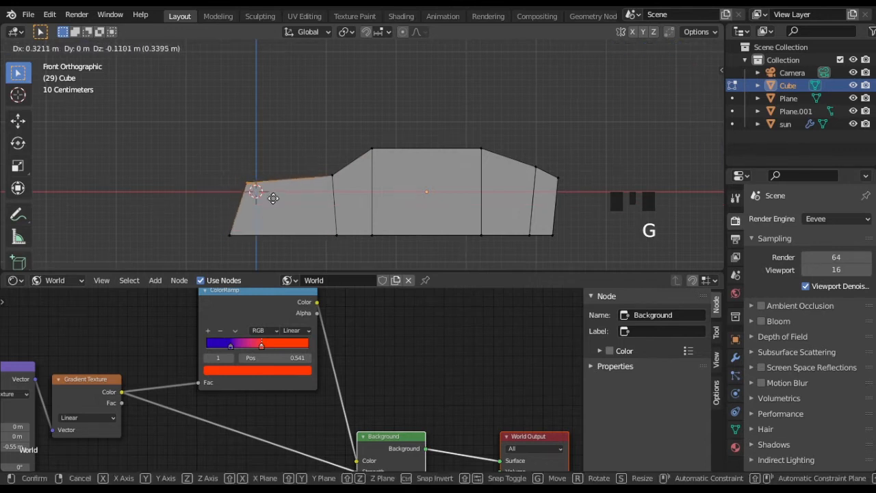
{"action": "left_click", "coordinate": [258, 245]}
Step: Scale the whole car body mesh, check it in camera view and return to Object Mode
{"action": "mouse_move", "coordinate": [459, 213]}
{"action": "middle_mouse_down"}
{"action": "mouse_move", "coordinate": [406, 219]}
{"action": "mouse_move", "coordinate": [410, 231]}
{"action": "mouse_move", "coordinate": [456, 210]}
{"action": "middle_mouse_up"}
{"action": "key", "text": "s"}
{"action": "left_click", "coordinate": [436, 144]}
{"action": "key", "text": "KP_0"}
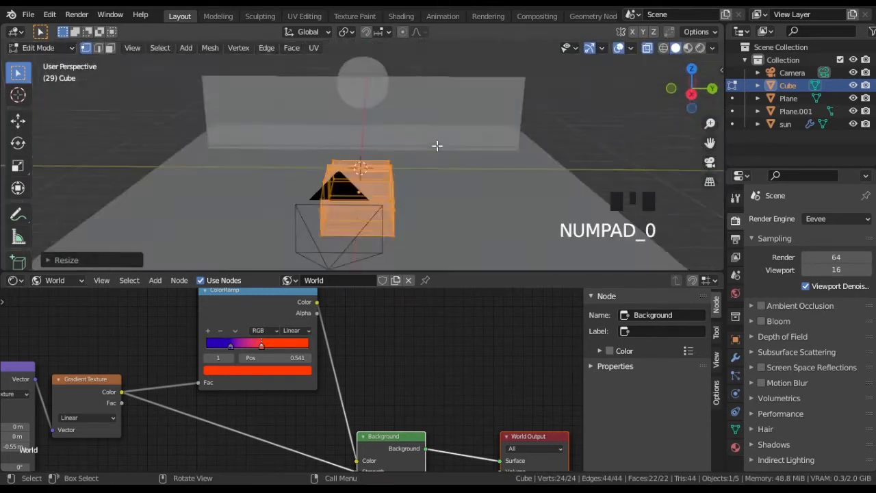
{"action": "scroll", "coordinate": [469, 208], "scroll_direction": "down", "scroll_amount": 4}
{"action": "key", "text": "Tab"}
Step: Add two lengthwise loop cuts to the car body in Edit Mode and scale them along Y
{"action": "key", "text": "z"}
{"action": "left_click", "coordinate": [358, 178]}
{"action": "middle_click_drag", "start_coordinate": [358, 178], "coordinate": [463, 225]}
{"action": "scroll", "coordinate": [468, 228], "scroll_direction": "up", "scroll_amount": 2}
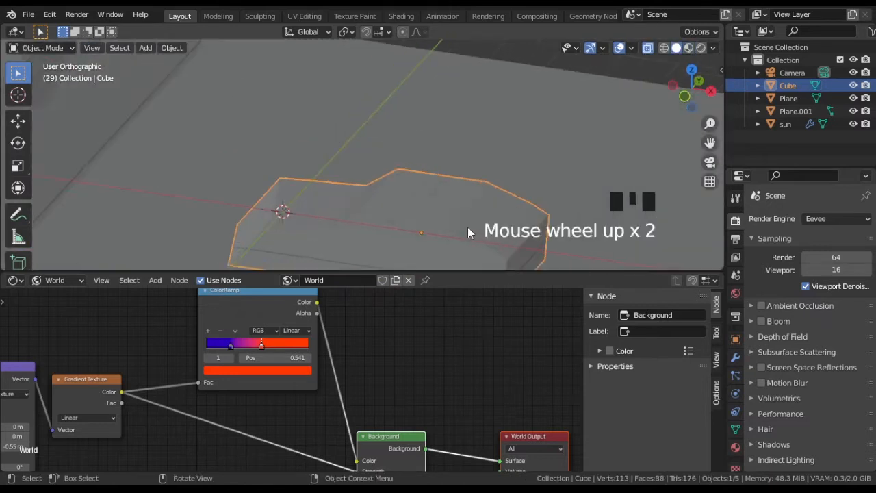
{"action": "key", "text": "Tab"}
{"action": "mouse_move", "coordinate": [408, 152]}
{"action": "middle_mouse_down"}
{"action": "mouse_move", "coordinate": [363, 164]}
{"action": "mouse_move", "coordinate": [431, 118]}
{"action": "middle_mouse_up"}
{"action": "scroll", "coordinate": [389, 160], "scroll_direction": "up", "scroll_amount": 3}
{"action": "key", "text": "ctrl+r"}
{"action": "scroll", "coordinate": [434, 107], "scroll_direction": "up", "scroll_amount": 1}
{"action": "left_click", "coordinate": [434, 107]}
{"action": "middle_click_drag", "start_coordinate": [503, 125], "coordinate": [439, 132]}
{"action": "key", "text": "s"}
{"action": "key", "text": "y"}
{"action": "left_click", "coordinate": [475, 135]}
Step: Select the inner vertices on top of the car and raise the middle of the roof along Z
{"action": "middle_click_drag", "start_coordinate": [335, 139], "coordinate": [401, 156]}
{"action": "left_click", "coordinate": [239, 111]}
{"action": "left_click", "coordinate": [376, 148], "text": "shift"}
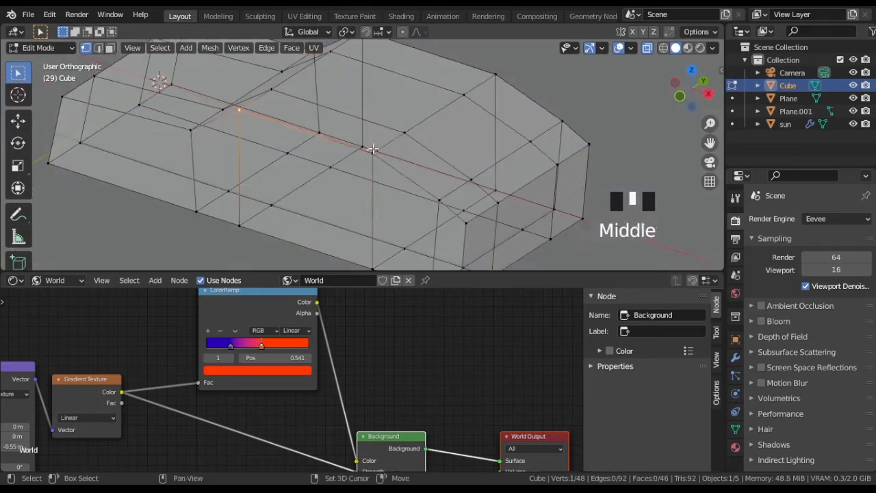
{"action": "left_click", "coordinate": [501, 75], "text": "shift"}
{"action": "middle_click_drag", "start_coordinate": [493, 75], "coordinate": [495, 131], "text": "shift"}
{"action": "left_click", "coordinate": [370, 88], "text": "shift"}
{"action": "middle_click_drag", "start_coordinate": [384, 90], "coordinate": [399, 164]}
{"action": "key", "text": "g"}
{"action": "key", "text": "z"}
{"action": "left_click", "coordinate": [503, 129]}
{"action": "key", "text": "s"}
{"action": "key", "text": "y"}
{"action": "left_click", "coordinate": [495, 186]}
{"action": "key", "text": "ctrl+z"}
Step: Shear the extruded rear spoiler in front view so that its top slants backward
{"action": "middle_click_drag", "start_coordinate": [496, 187], "coordinate": [414, 212]}
{"action": "scroll", "coordinate": [454, 187], "scroll_direction": "down", "scroll_amount": 3}
{"action": "scroll", "coordinate": [413, 211], "scroll_direction": "up", "scroll_amount": 2}
{"action": "key", "text": "KP_1"}
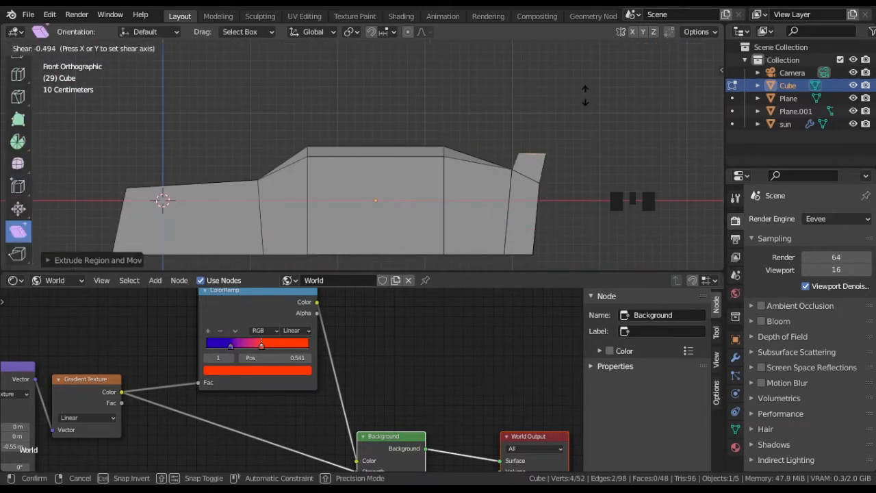
{"action": "left_click_drag", "start_coordinate": [585, 96], "coordinate": [586, 102]}
{"action": "key", "text": "Tab"}
{"action": "middle_click_drag", "start_coordinate": [579, 164], "coordinate": [548, 201]}
Step: Extrude the spoiler's selected edges in place and scale them along Y in top view
{"action": "key", "text": "Tab"}
{"action": "key", "text": "2"}
{"action": "key", "text": "e"}
{"action": "right_click", "coordinate": [612, 195]}
{"action": "key", "text": "KP_7"}
{"action": "scroll", "coordinate": [602, 162], "scroll_direction": "down", "scroll_amount": 2}
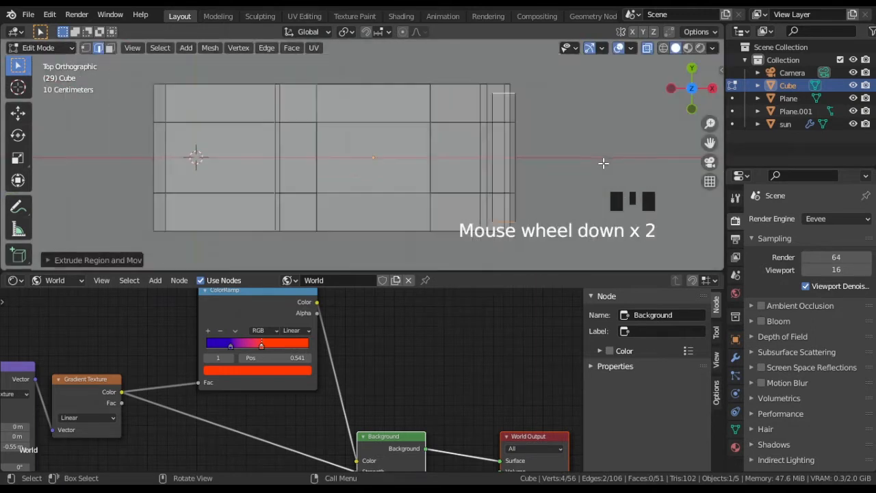
{"action": "key", "text": "s"}
{"action": "key", "text": "y"}
{"action": "left_click", "coordinate": [615, 149]}
Step: Add a horizontal loop cut around the car body at mid-height
{"action": "middle_click_drag", "start_coordinate": [479, 143], "coordinate": [331, 219]}
{"action": "key", "text": "Tab"}
{"action": "key", "text": "Tab"}
{"action": "key", "text": "ctrl+r"}
{"action": "left_click", "coordinate": [322, 209]}
{"action": "left_click", "coordinate": [323, 209]}
Step: Select the car body's bottom vertices in front view and scale them
{"action": "key", "text": "KP_1"}
{"action": "key", "text": "1"}
{"action": "left_click_drag", "start_coordinate": [133, 227], "coordinate": [531, 257], "text": "shift"}
{"action": "middle_click_drag", "start_coordinate": [514, 200], "coordinate": [393, 157]}
{"action": "key", "text": "s"}
{"action": "left_click", "coordinate": [534, 235]}
Step: Add a cylinder with 16 vertices to the car mesh for a wheel
{"action": "middle_click_drag", "start_coordinate": [539, 216], "coordinate": [459, 187]}
{"action": "scroll", "coordinate": [537, 222], "scroll_direction": "down", "scroll_amount": 2}
{"action": "key", "text": "shift+a"}
{"action": "left_click", "coordinate": [504, 237]}
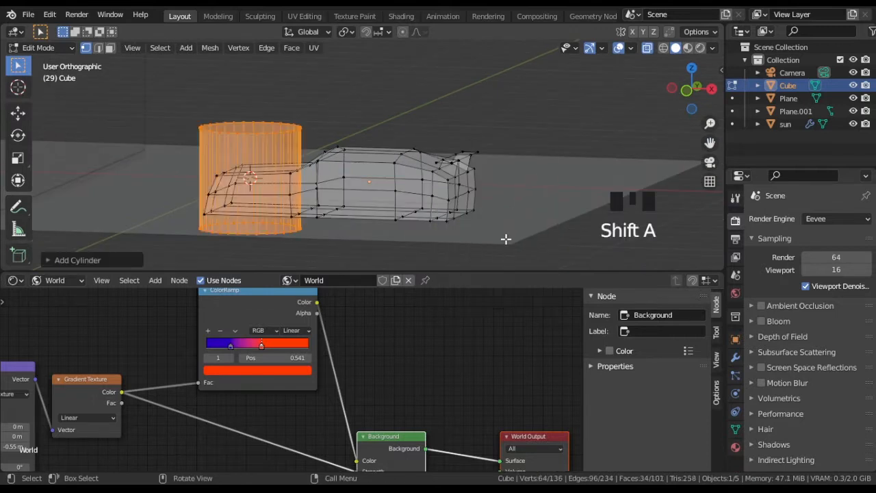
{"action": "left_click", "coordinate": [75, 230]}
{"action": "middle_click_drag", "start_coordinate": [395, 121], "coordinate": [424, 137]}
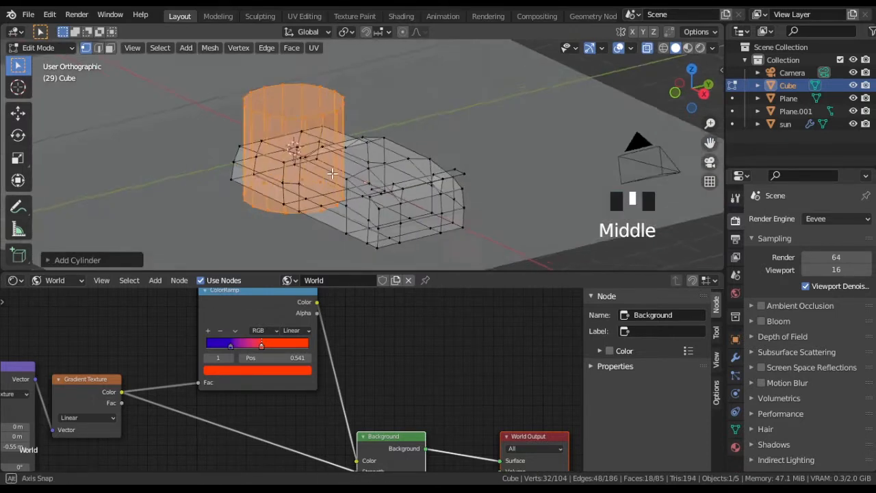
Step: Rotate the wheel cylinder onto its side, scale it along Y to the car's width, and shrink its diameter
{"action": "key", "text": "r"}
{"action": "key", "text": "KP_7"}
{"action": "key", "text": "s"}
{"action": "key", "text": "y"}
{"action": "left_click", "coordinate": [473, 211]}
{"action": "key", "text": "s"}
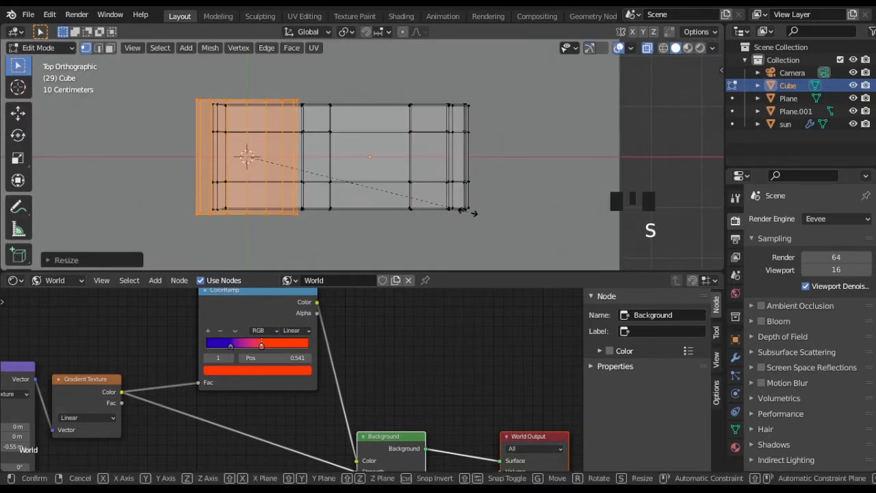
{"action": "key", "text": "shift+y"}
{"action": "left_click", "coordinate": [341, 181]}
Step: Move the wheel cylinder in front view into position at the lower front of the car body
{"action": "middle_click_drag", "start_coordinate": [341, 181], "coordinate": [245, 198]}
{"action": "key", "text": "KP_1"}
{"action": "key", "text": "g"}
{"action": "left_click", "coordinate": [306, 198]}
{"action": "key", "text": "Tab"}
Step: Duplicate the front wheel cylinder along the X axis to the rear of the car
{"action": "key", "text": "Tab"}
{"action": "key", "text": "alt+z"}
{"action": "key", "text": "shift+d"}
{"action": "key", "text": "x"}
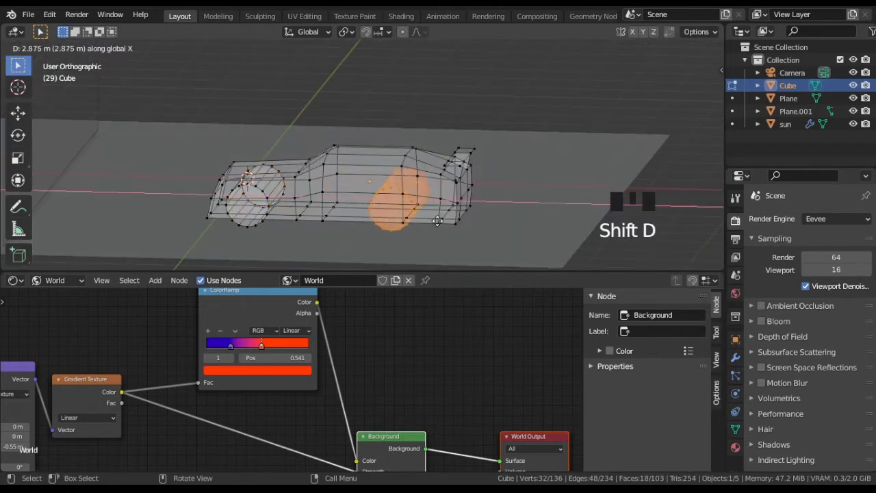
{"action": "left_click", "coordinate": [451, 220]}
{"action": "middle_click_drag", "start_coordinate": [451, 219], "coordinate": [450, 199]}
{"action": "key", "text": "Tab"}
{"action": "key", "text": "alt+z"}
Step: Show the scene in Material Preview and raise the car along Z so it stands on the grid
{"action": "mouse_move", "coordinate": [397, 181]}
{"action": "middle_mouse_down"}
{"action": "mouse_move", "coordinate": [322, 211]}
{"action": "mouse_move", "coordinate": [416, 173]}
{"action": "mouse_move", "coordinate": [156, 172]}
{"action": "middle_mouse_up"}
{"action": "key", "text": "KP_0"}
{"action": "key", "text": "z"}
{"action": "middle_click_drag", "start_coordinate": [388, 163], "coordinate": [420, 148], "text": "shift"}
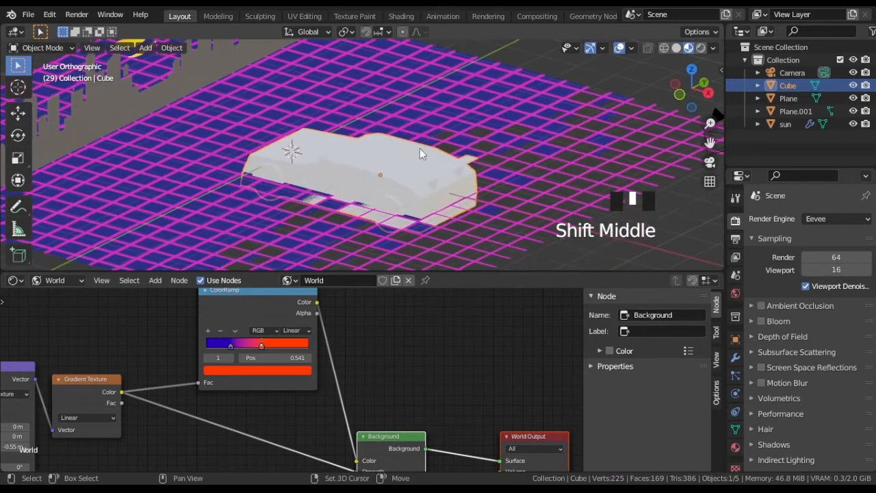
{"action": "left_click", "coordinate": [385, 163]}
{"action": "key", "text": "KP_1"}
{"action": "key", "text": "g"}
{"action": "key", "text": "z"}
{"action": "left_click", "coordinate": [531, 135]}
{"action": "key", "text": "KP_0"}
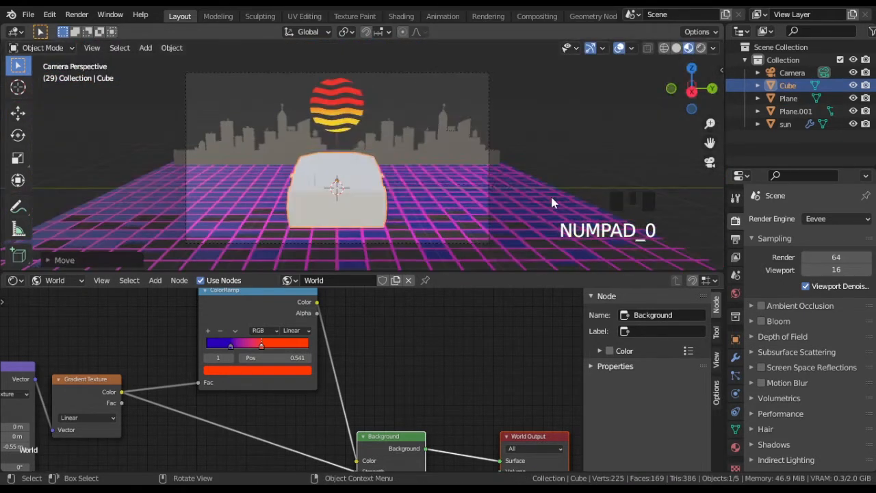
Step: Scale the car down and adjust its height along Z in front view to rest on the grid
{"action": "key", "text": "s"}
{"action": "left_click", "coordinate": [394, 171]}
{"action": "middle_click_drag", "start_coordinate": [376, 171], "coordinate": [465, 183]}
{"action": "key", "text": "KP_1"}
{"action": "key", "text": "g"}
{"action": "key", "text": "z"}
{"action": "left_click", "coordinate": [455, 194]}
{"action": "key", "text": "KP_0"}
Step: Adjust the car's position along the X axis in camera view
{"action": "key", "text": "g"}
{"action": "key", "text": "x"}
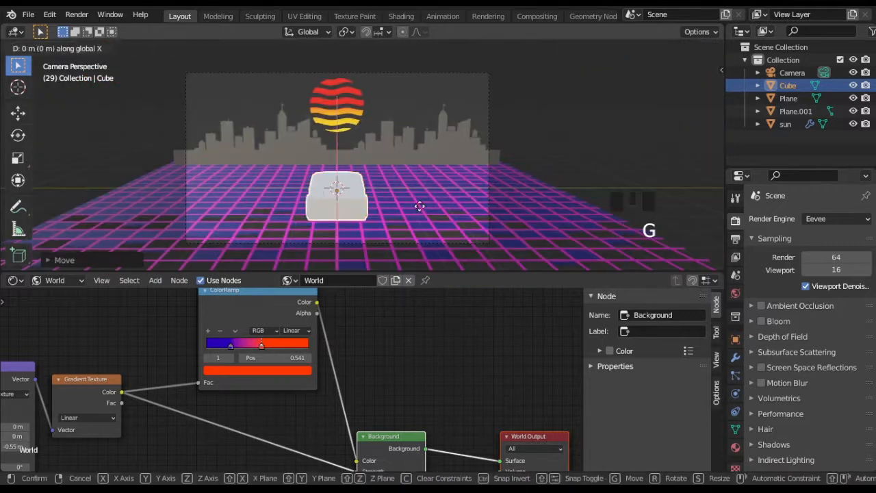
{"action": "left_click", "coordinate": [393, 214]}
{"action": "scroll", "coordinate": [393, 213], "scroll_direction": "up", "scroll_amount": 2}
{"action": "middle_click_drag", "start_coordinate": [393, 212], "coordinate": [397, 171], "text": "shift"}
Step: Show the car's object shader nodes and create a new material named car
{"action": "left_click", "coordinate": [54, 282]}
{"action": "left_click", "coordinate": [61, 294]}
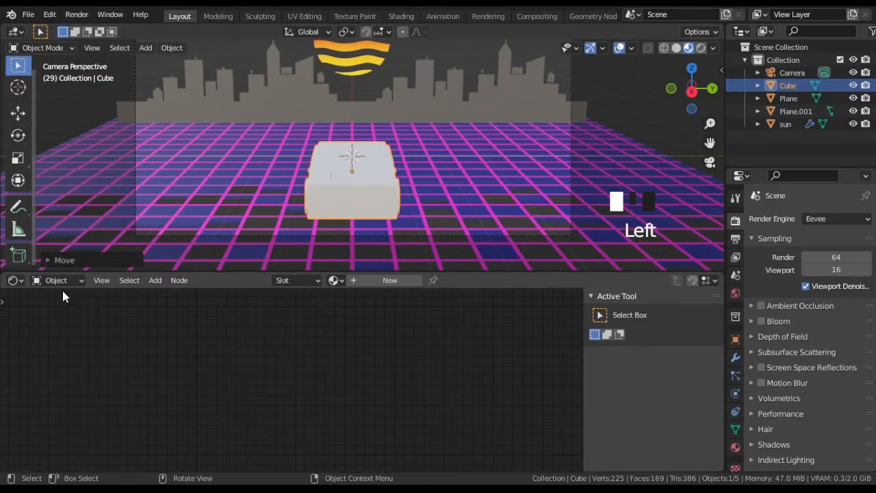
{"action": "left_click", "coordinate": [383, 280]}
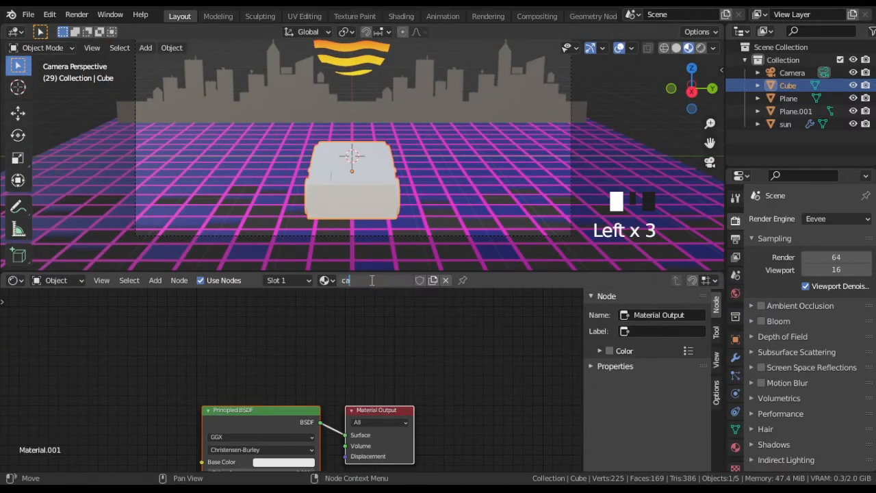
{"action": "middle_click_drag", "start_coordinate": [343, 418], "coordinate": [339, 308]}
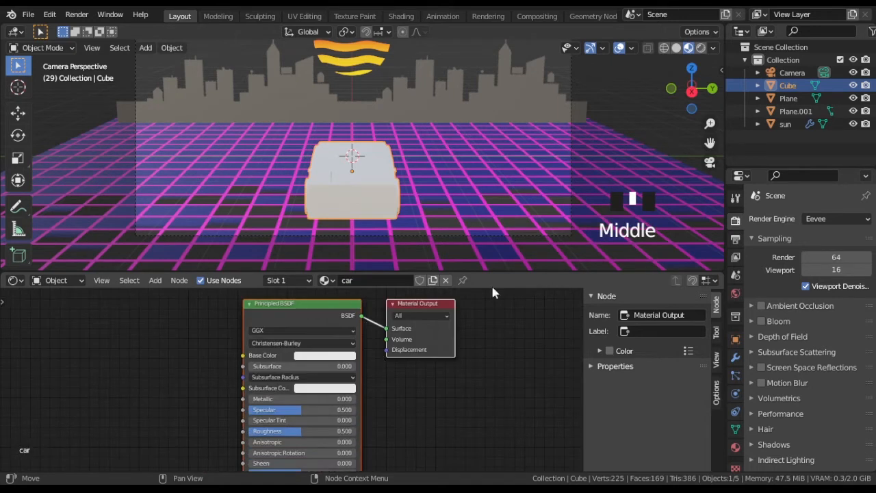
Step: Set the car material's base color to bright red and its Metallic value to 1.000 in rendered view
{"action": "left_click", "coordinate": [646, 115]}
{"action": "scroll", "coordinate": [355, 365], "scroll_direction": "up", "scroll_amount": 2}
{"action": "left_click", "coordinate": [330, 351]}
{"action": "left_click", "coordinate": [343, 257]}
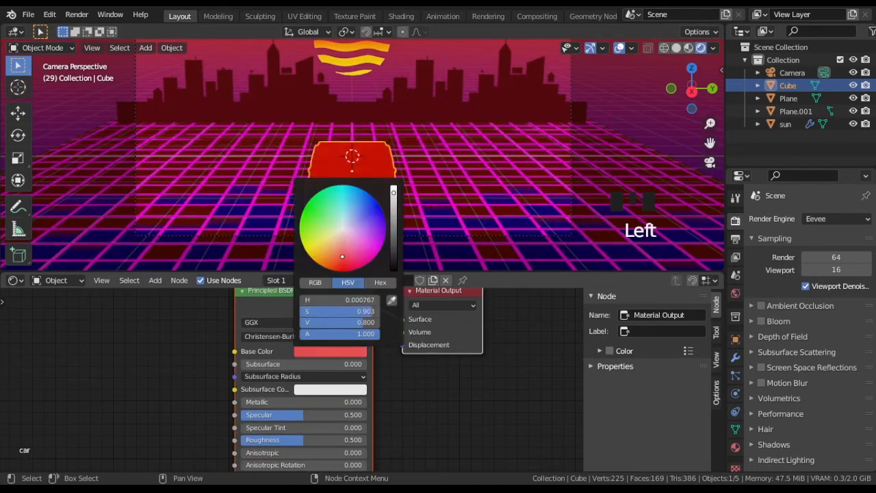
{"action": "left_click", "coordinate": [394, 197]}
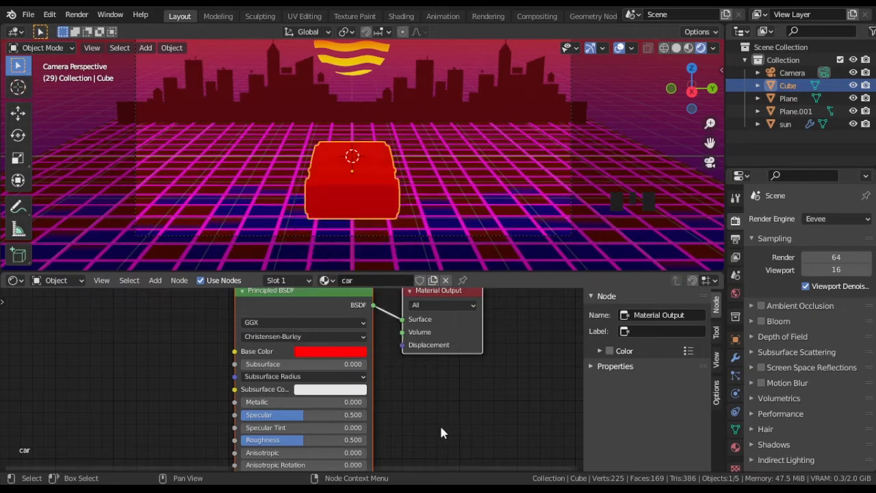
{"action": "left_click_drag", "start_coordinate": [284, 401], "coordinate": [366, 402]}
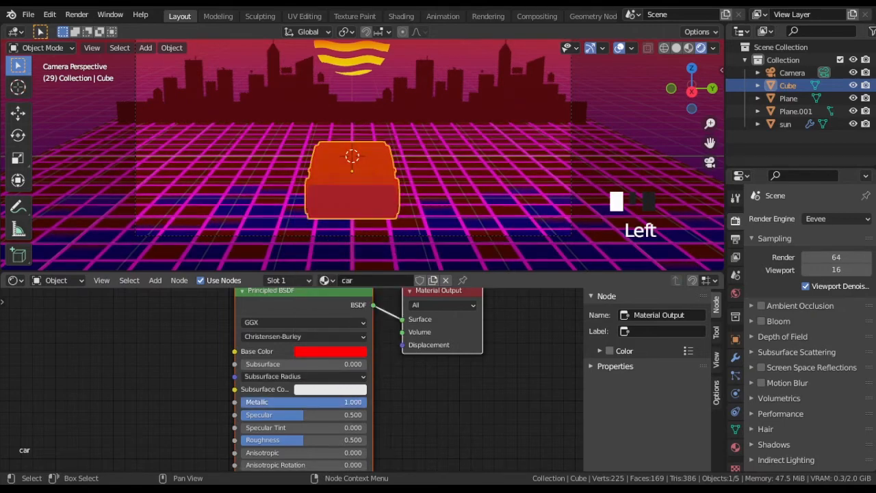
Step: Select both linked wheel meshes in Edit Mode and assign them a new material named tire
{"action": "middle_click_drag", "start_coordinate": [383, 205], "coordinate": [349, 187]}
{"action": "scroll", "coordinate": [375, 202], "scroll_direction": "up", "scroll_amount": 2}
{"action": "key", "text": "Tab"}
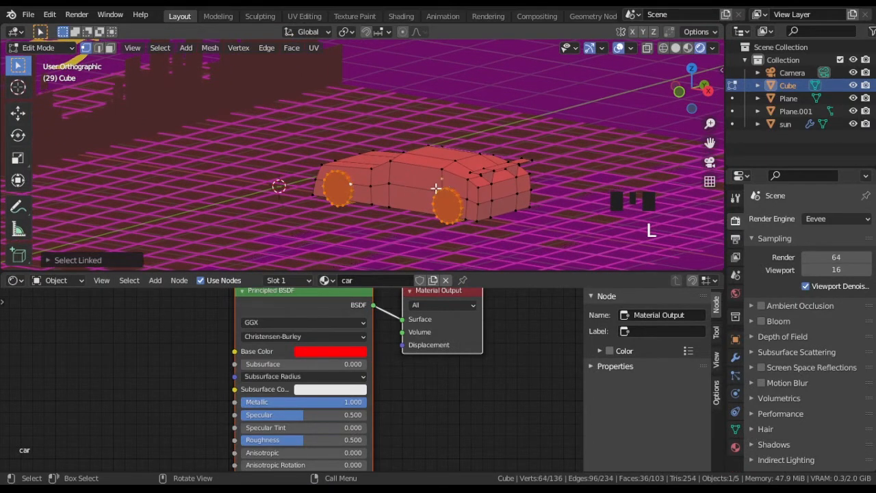
{"action": "middle_click_drag", "start_coordinate": [435, 187], "coordinate": [460, 226]}
{"action": "left_click", "coordinate": [736, 447]}
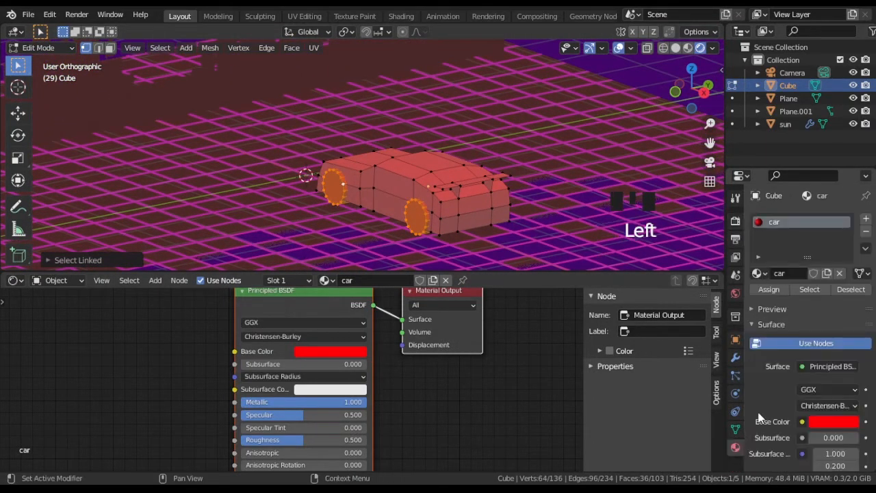
{"action": "left_click", "coordinate": [866, 219]}
{"action": "left_click", "coordinate": [785, 298]}
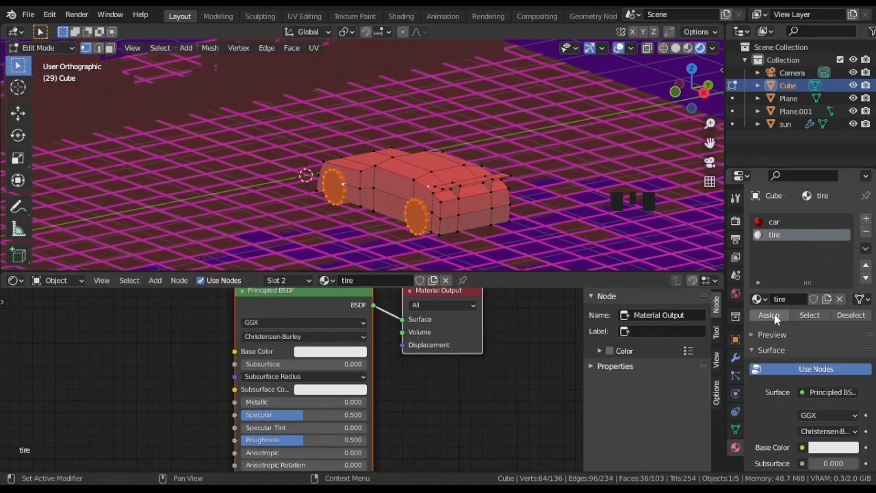
{"action": "left_click", "coordinate": [773, 317]}
Step: Set the tire material's base color to black and return to Object Mode
{"action": "left_click", "coordinate": [345, 353]}
{"action": "left_click_drag", "start_coordinate": [393, 204], "coordinate": [393, 271]}
{"action": "middle_click_drag", "start_coordinate": [425, 419], "coordinate": [433, 370]}
{"action": "key", "text": "Tab"}
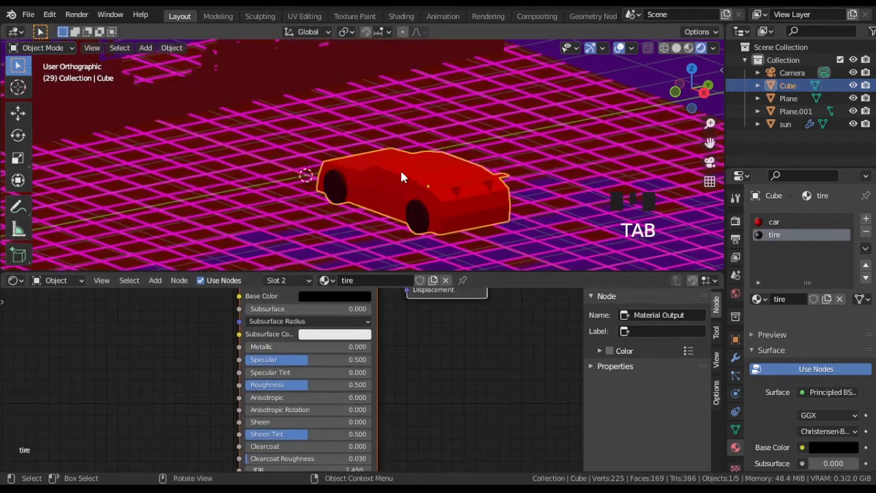
Step: Select the car's rear window face and assign it a new material named window
{"action": "middle_click_drag", "start_coordinate": [419, 193], "coordinate": [409, 260]}
{"action": "middle_click_drag", "start_coordinate": [409, 354], "coordinate": [441, 332]}
{"action": "middle_click_drag", "start_coordinate": [438, 206], "coordinate": [451, 208]}
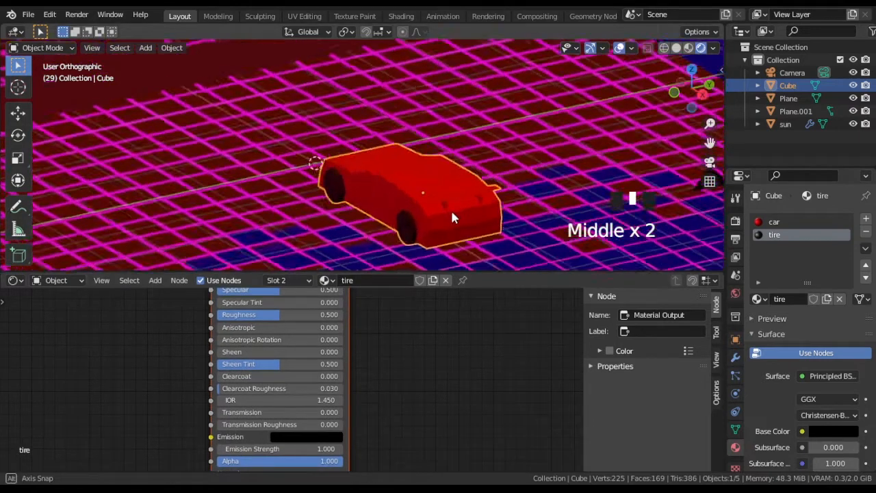
{"action": "key", "text": "Tab"}
{"action": "scroll", "coordinate": [466, 204], "scroll_direction": "up", "scroll_amount": 3}
{"action": "key", "text": "3"}
{"action": "left_click", "coordinate": [491, 198]}
{"action": "scroll", "coordinate": [492, 198], "scroll_direction": "down", "scroll_amount": 2}
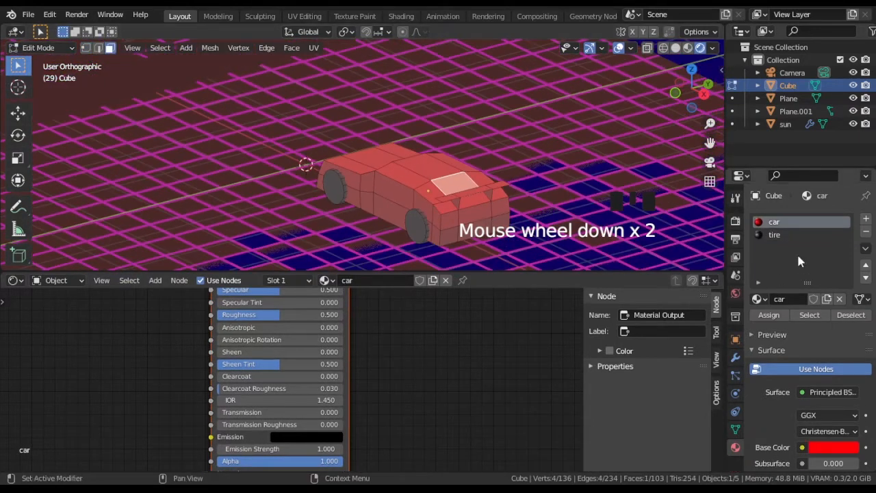
{"action": "left_click", "coordinate": [866, 220]}
{"action": "left_click", "coordinate": [780, 299]}
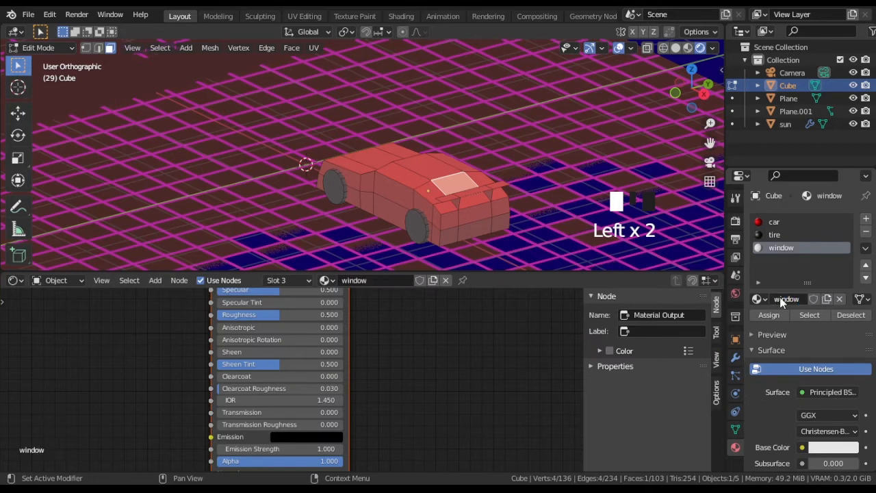
{"action": "left_click", "coordinate": [773, 315]}
Step: Set the window material's base color to black and its Roughness to 0
{"action": "middle_click_drag", "start_coordinate": [456, 384], "coordinate": [359, 349]}
{"action": "left_click", "coordinate": [359, 348]}
{"action": "left_click_drag", "start_coordinate": [396, 180], "coordinate": [396, 264]}
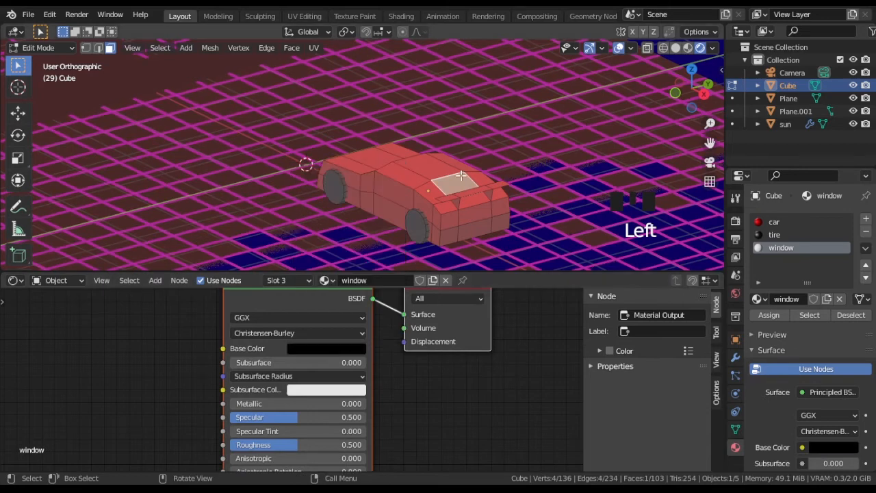
{"action": "key", "text": "KP_0"}
{"action": "middle_click_drag", "start_coordinate": [404, 398], "coordinate": [417, 357]}
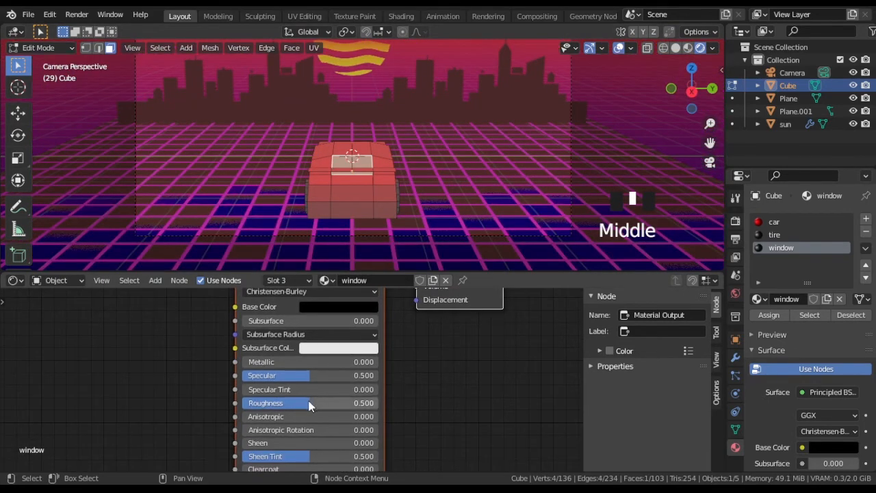
{"action": "scroll", "coordinate": [358, 161], "scroll_direction": "up", "scroll_amount": 1}
{"action": "key", "text": "Tab"}
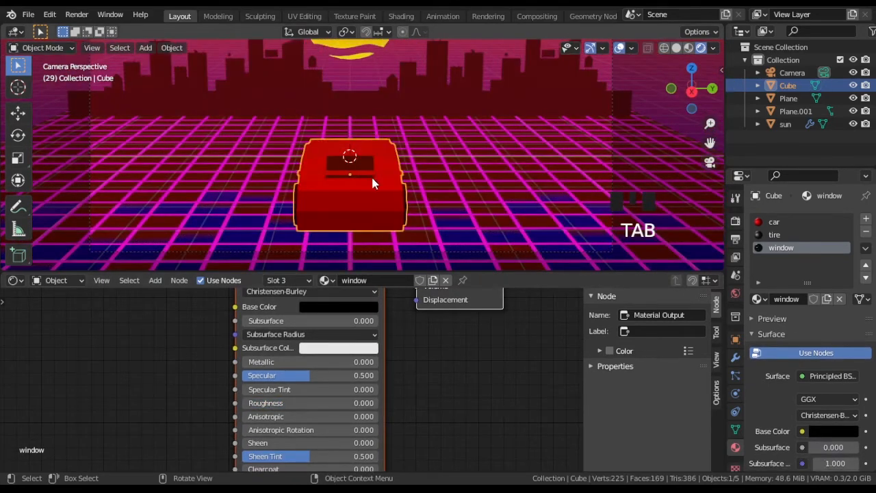
Step: Preview the scene in Cycles with the device set to GPU Compute, and return the render engine to Eevee
{"action": "middle_click_drag", "start_coordinate": [371, 175], "coordinate": [352, 189]}
{"action": "key", "text": "KP_0"}
{"action": "scroll", "coordinate": [368, 161], "scroll_direction": "down", "scroll_amount": 3}
{"action": "scroll", "coordinate": [395, 182], "scroll_direction": "up", "scroll_amount": 1}
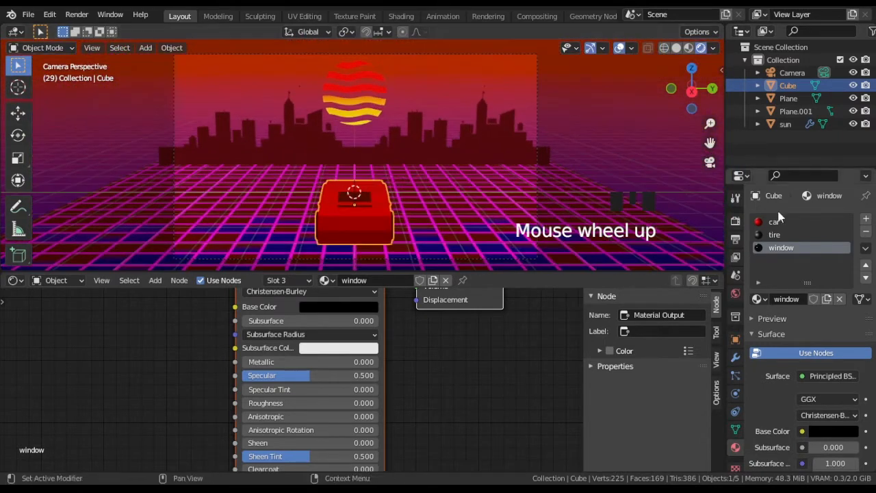
{"action": "left_click", "coordinate": [736, 220]}
{"action": "left_click", "coordinate": [833, 219]}
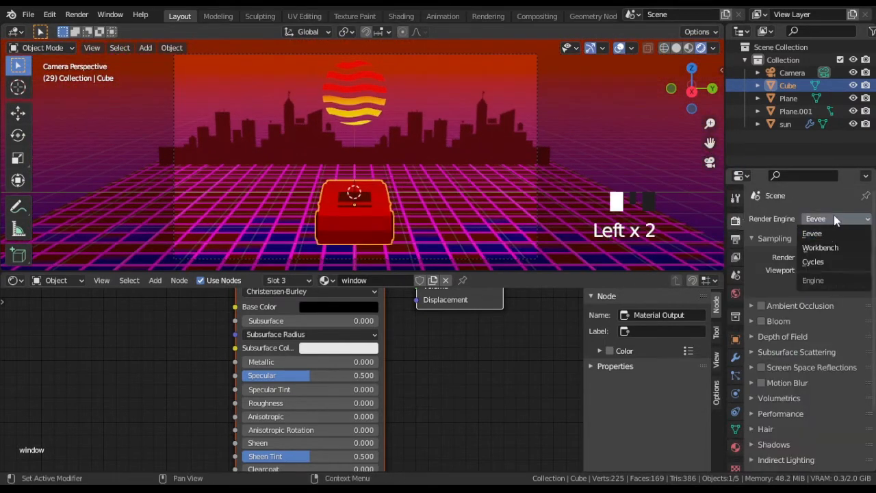
{"action": "left_click", "coordinate": [825, 261]}
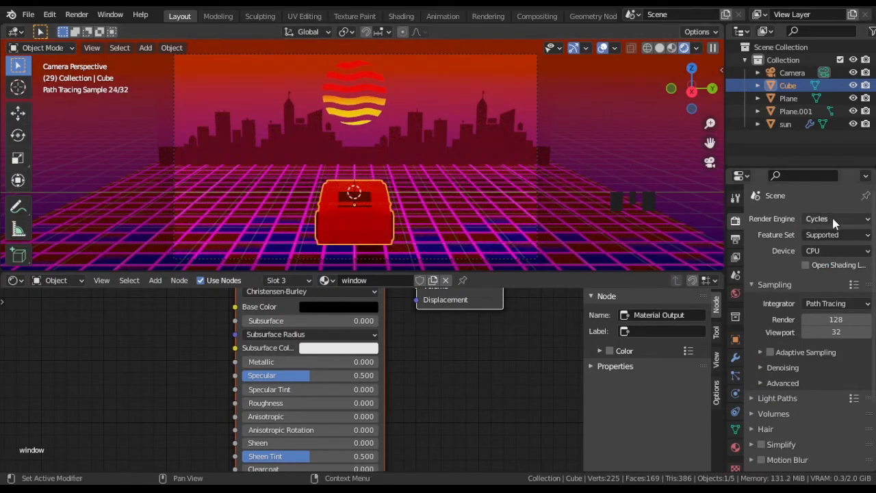
{"action": "left_click", "coordinate": [835, 251]}
{"action": "left_click", "coordinate": [828, 277]}
{"action": "left_click", "coordinate": [820, 234]}
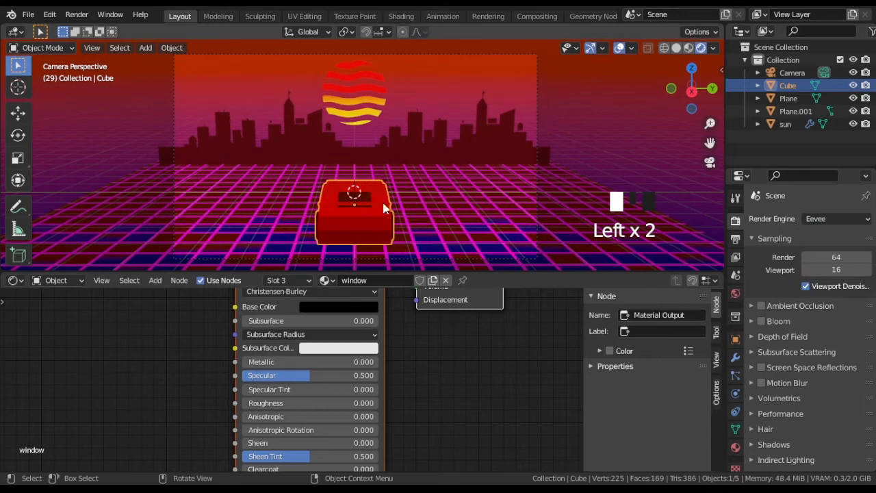
Step: Select the mid-height edges across the back of the car and move them outward
{"action": "middle_click_drag", "start_coordinate": [472, 199], "coordinate": [499, 194]}
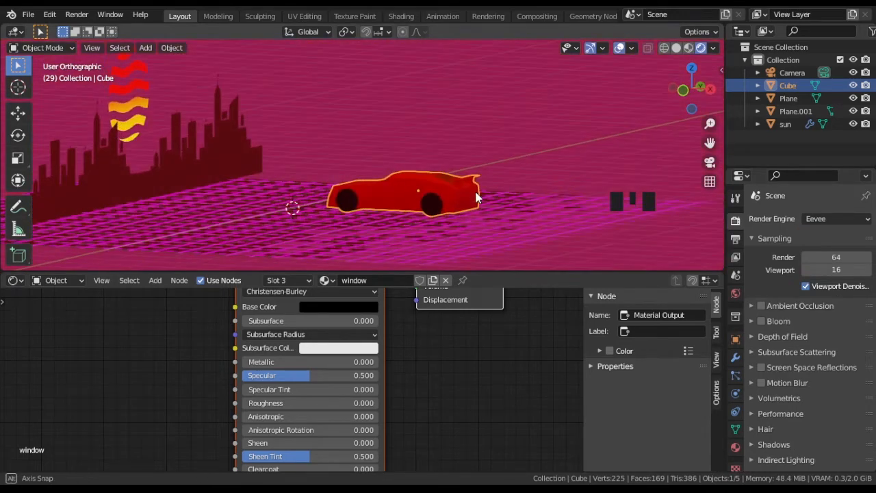
{"action": "scroll", "coordinate": [473, 196], "scroll_direction": "up", "scroll_amount": 2}
{"action": "key", "text": "Tab"}
{"action": "middle_click_drag", "start_coordinate": [462, 198], "coordinate": [469, 209]}
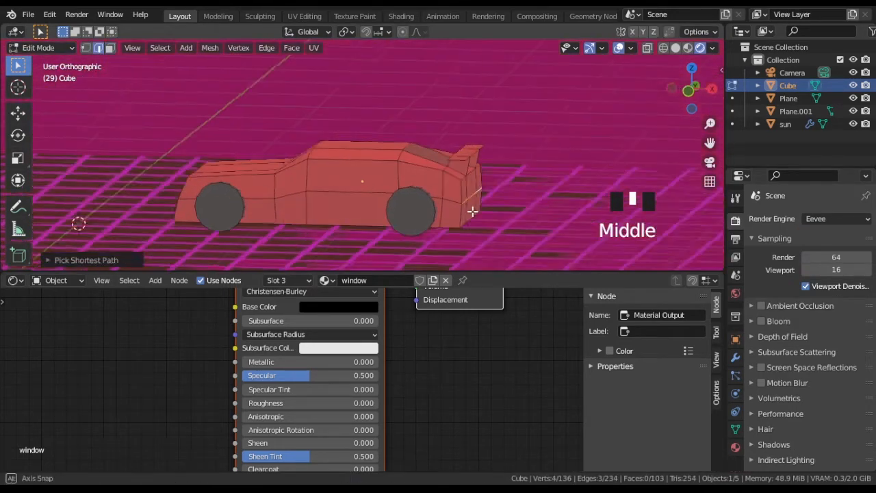
{"action": "key", "text": "g"}
{"action": "left_click", "coordinate": [496, 205]}
{"action": "key", "text": "KP_0"}
{"action": "key", "text": "Tab"}
Step: Examine the car in a Cycles preview, and return to Eevee with Material Preview shading
{"action": "left_click", "coordinate": [829, 219]}
{"action": "left_click", "coordinate": [821, 262]}
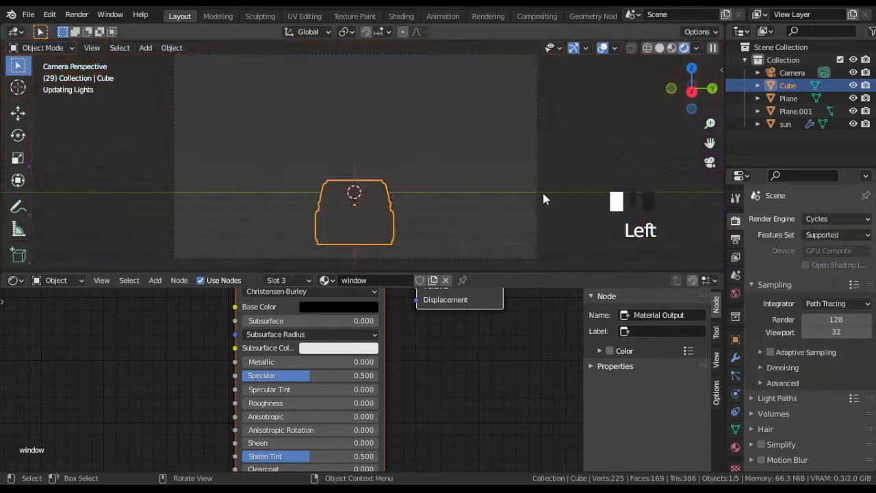
{"action": "middle_click_drag", "start_coordinate": [401, 233], "coordinate": [403, 139], "text": "shift"}
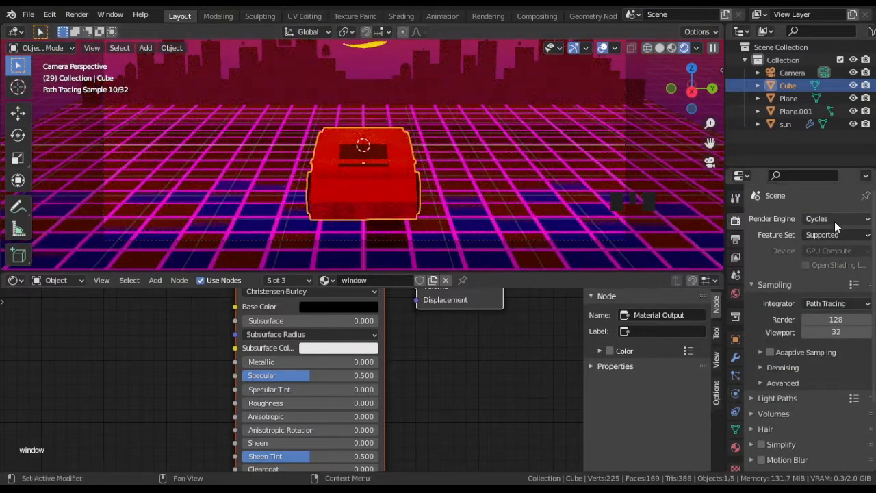
{"action": "left_click", "coordinate": [670, 49]}
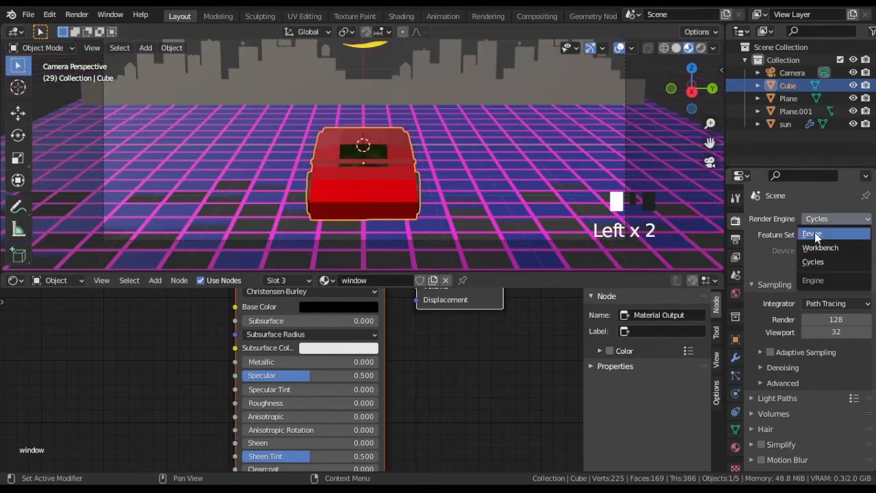
{"action": "left_click", "coordinate": [813, 234]}
Step: Show the Graph Editor below the viewport and insert a location keyframe for the car at frame 1
{"action": "middle_click_drag", "start_coordinate": [362, 133], "coordinate": [397, 214]}
{"action": "scroll", "coordinate": [411, 205], "scroll_direction": "up", "scroll_amount": 4}
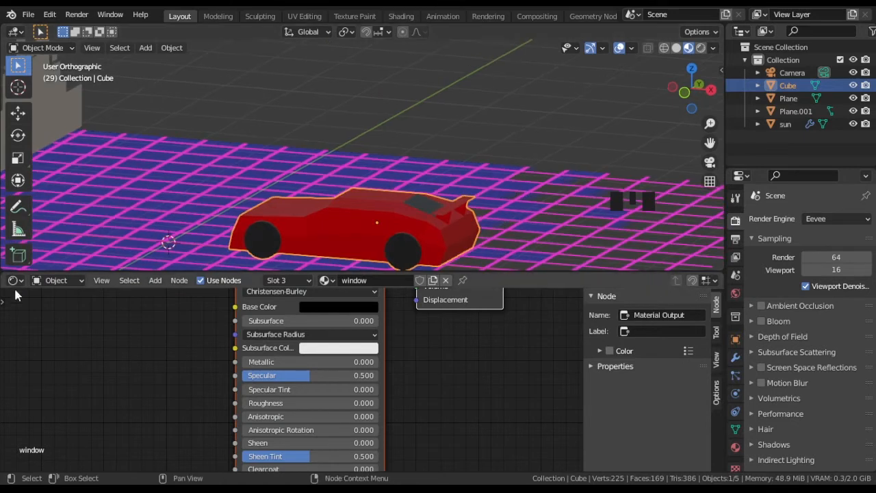
{"action": "left_click", "coordinate": [15, 281]}
{"action": "left_click", "coordinate": [181, 345]}
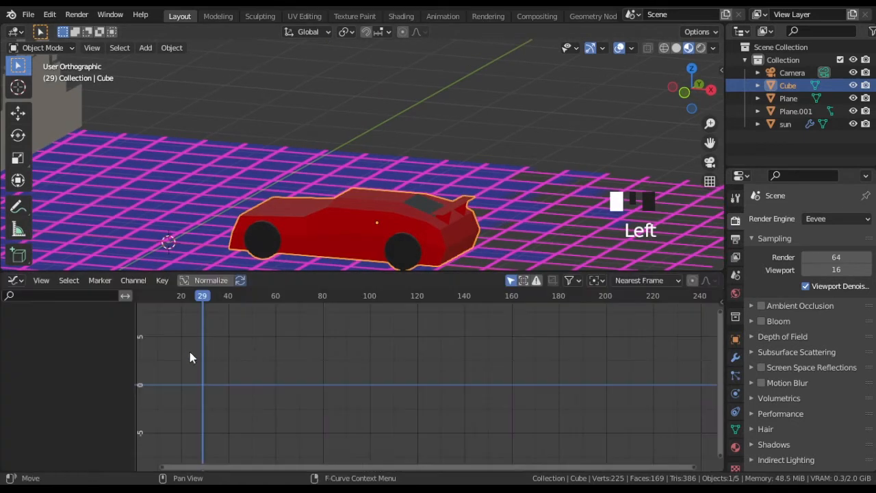
{"action": "scroll", "coordinate": [223, 314], "scroll_direction": "down", "scroll_amount": 3}
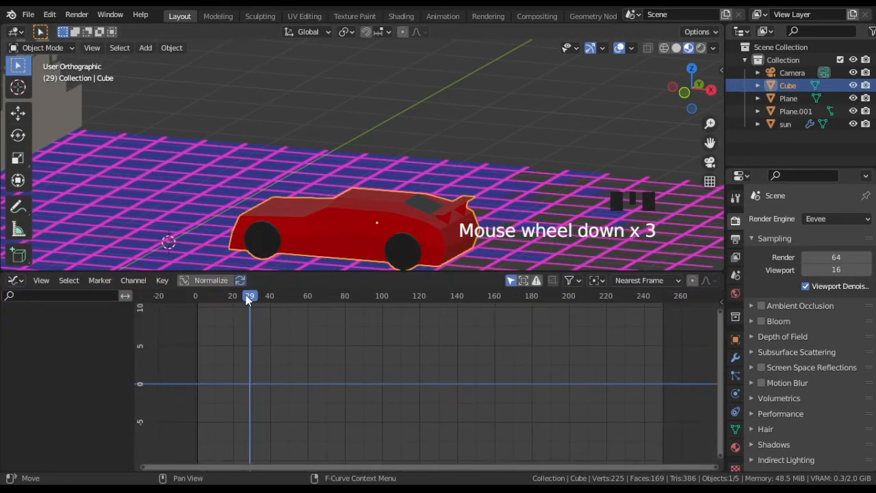
{"action": "left_click", "coordinate": [199, 300]}
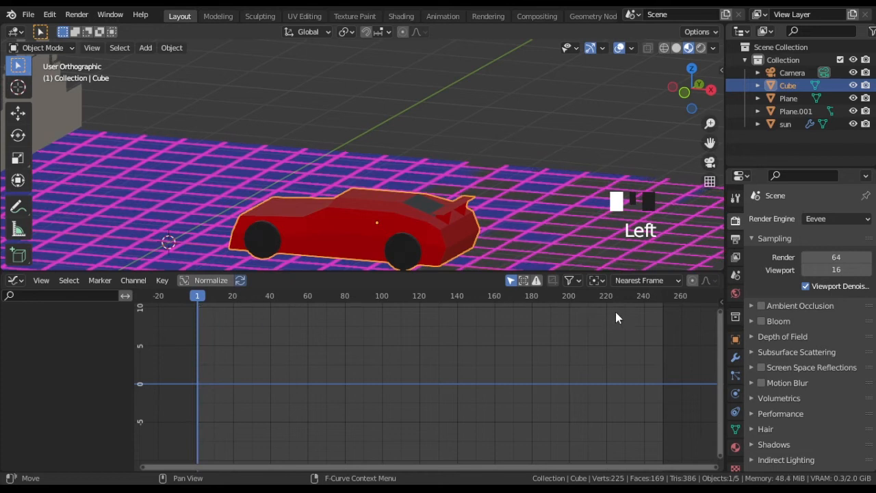
{"action": "key", "text": "i"}
{"action": "left_click", "coordinate": [454, 256]}
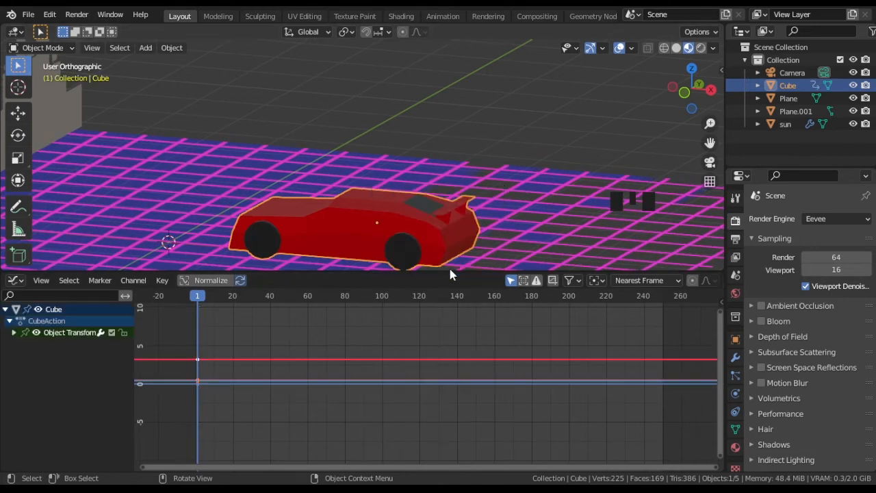
Step: Add a Noise F-curve modifier to the car's X Location channel and play the animation
{"action": "left_click", "coordinate": [720, 303]}
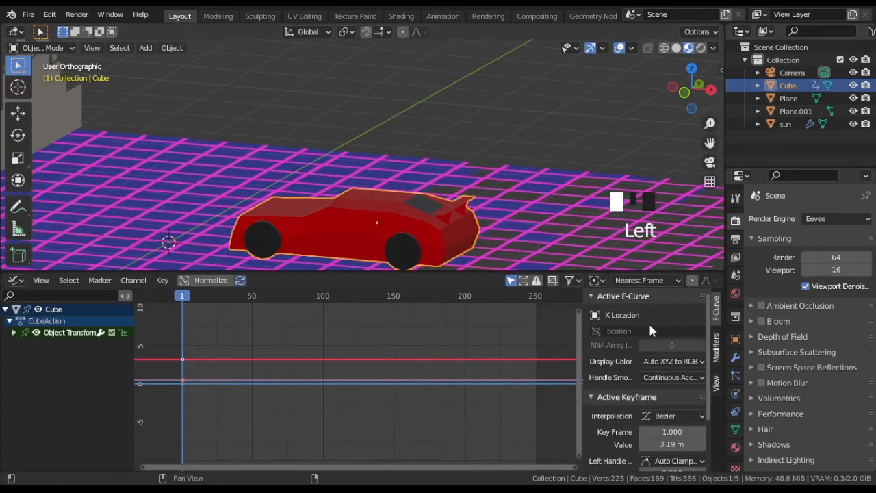
{"action": "left_click", "coordinate": [716, 347]}
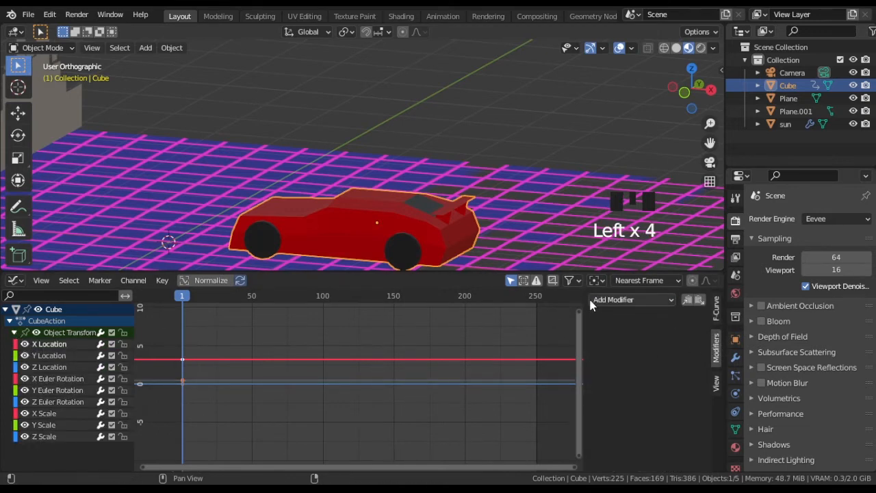
{"action": "left_click", "coordinate": [641, 371]}
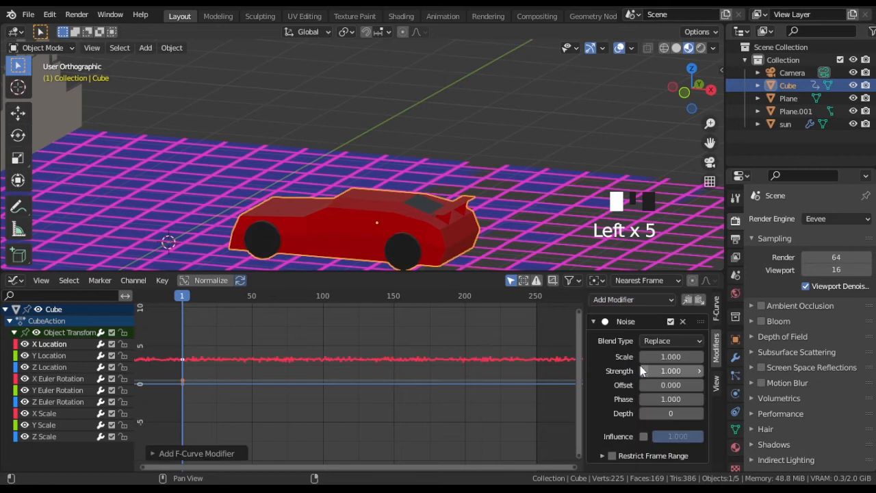
{"action": "key", "text": "space"}
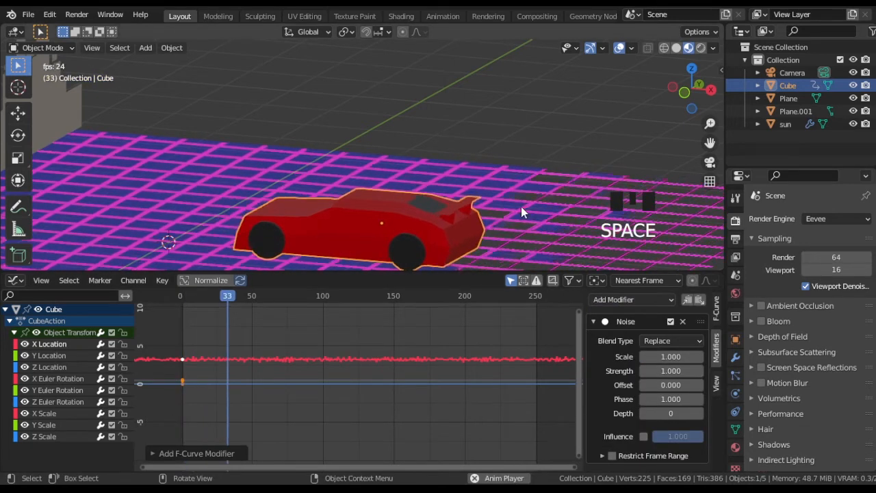
{"action": "key", "text": "space"}
Step: Set the X Location noise scale to 20 and play the animation from the camera in Rendered shading
{"action": "left_click", "coordinate": [676, 357]}
{"action": "key", "text": "Left"}
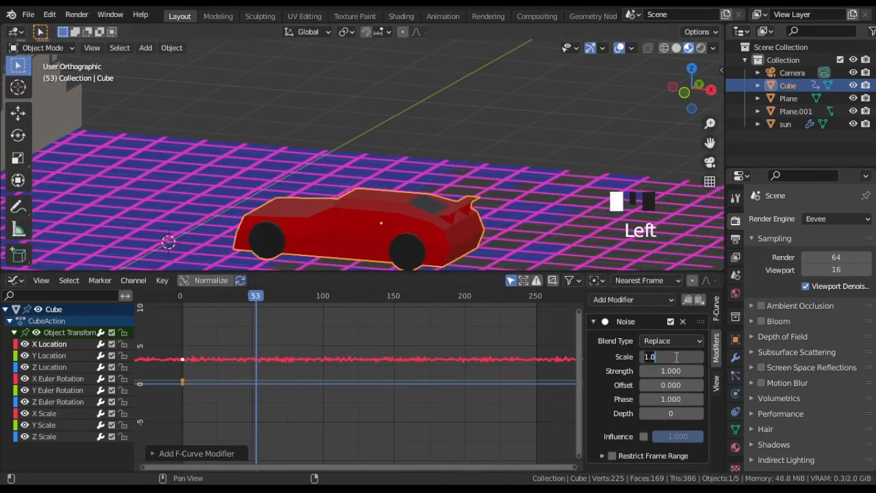
{"action": "key", "text": "space"}
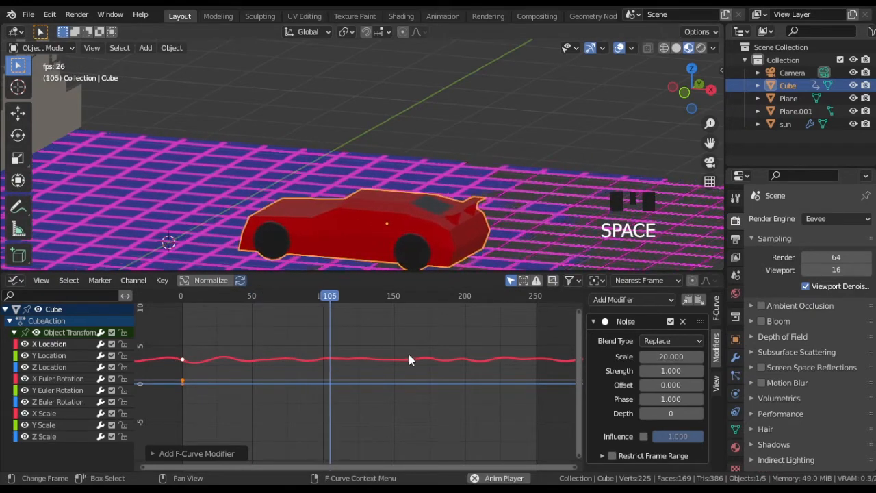
{"action": "key", "text": "KP_0"}
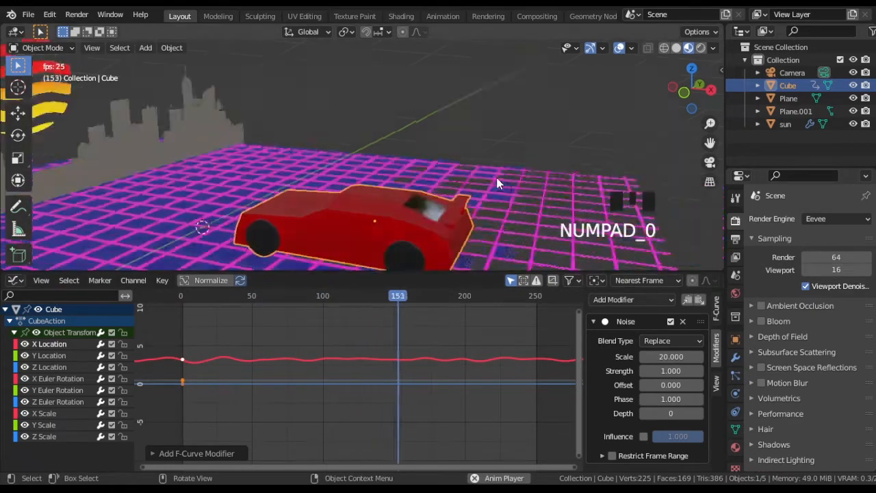
{"action": "scroll", "coordinate": [500, 154], "scroll_direction": "down", "scroll_amount": 2}
{"action": "mouse_move", "coordinate": [500, 151]}
{"action": "middle_mouse_down", "text": "shift"}
{"action": "mouse_move", "coordinate": [470, 128]}
{"action": "mouse_move", "coordinate": [477, 152]}
{"action": "mouse_move", "coordinate": [489, 141]}
{"action": "middle_mouse_up", "text": "shift"}
{"action": "scroll", "coordinate": [475, 151], "scroll_direction": "down", "scroll_amount": 1}
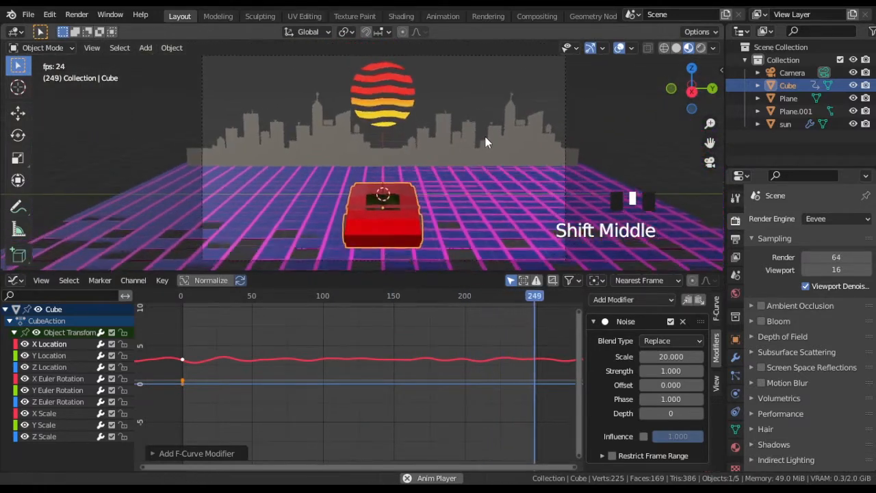
{"action": "left_click", "coordinate": [700, 49]}
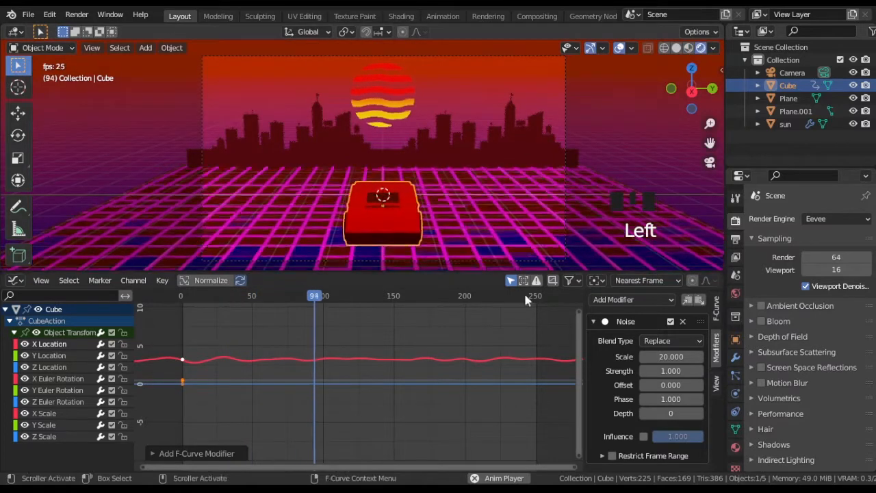
Step: Set the X Location noise strength to 0.5
{"action": "key", "text": "space"}
{"action": "key", "text": "space"}
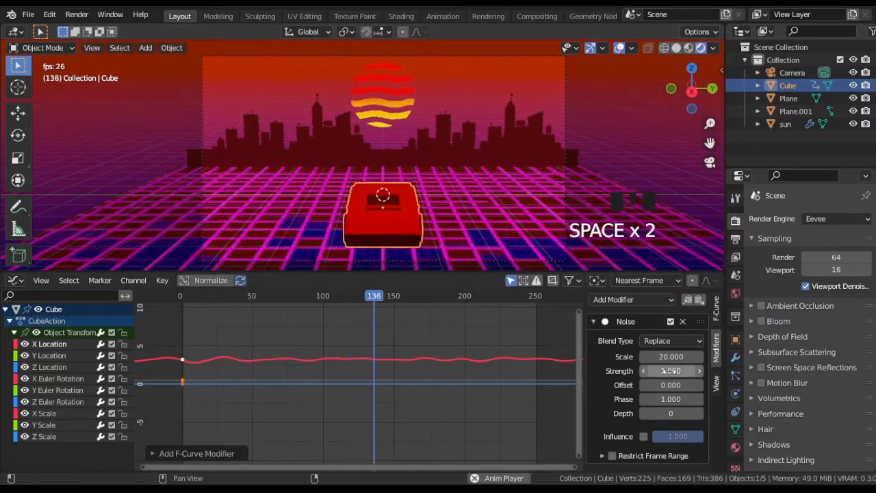
{"action": "left_click", "coordinate": [670, 371]}
{"action": "type", "text": "0.5"}
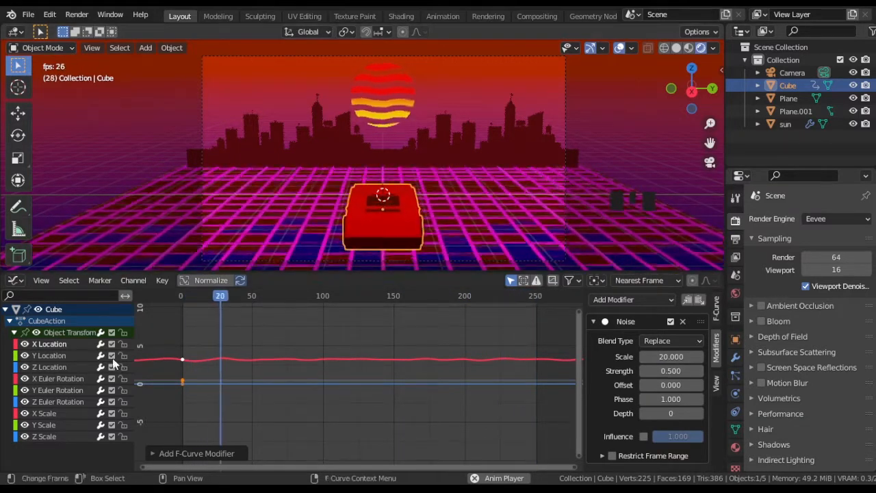
Step: Copy the X Location noise modifier to the Y Location channel and set its strength to 0.25
{"action": "left_click", "coordinate": [687, 300]}
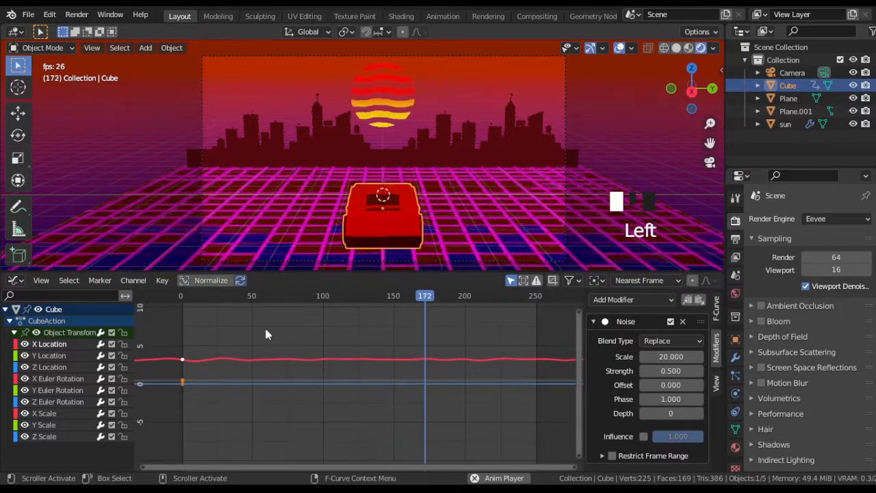
{"action": "left_click", "coordinate": [49, 355]}
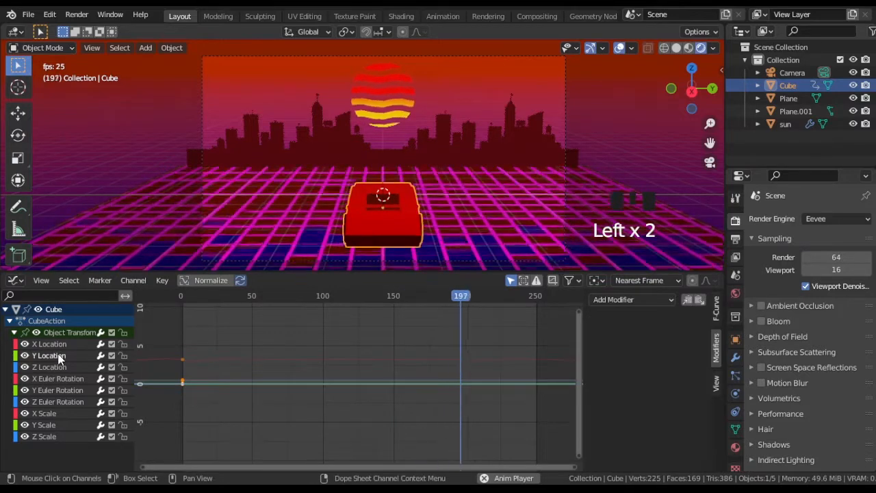
{"action": "left_click", "coordinate": [699, 299]}
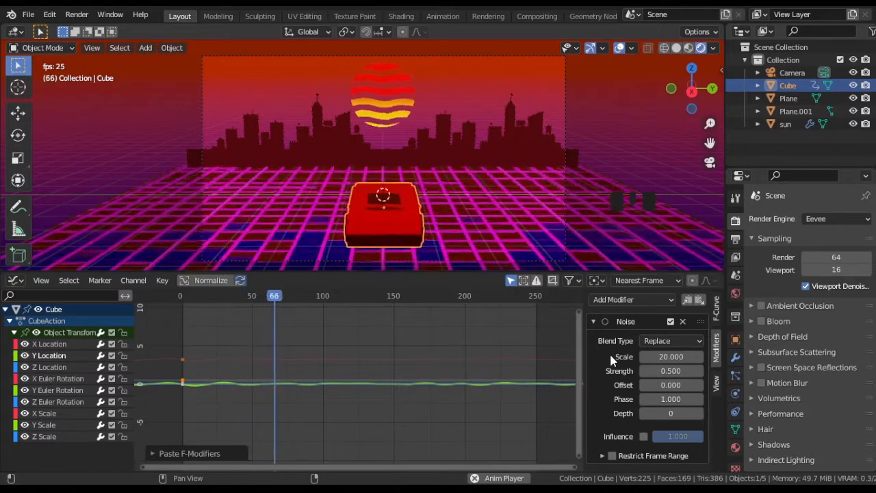
{"action": "left_click", "coordinate": [671, 371]}
{"action": "type", "text": "0.25"}
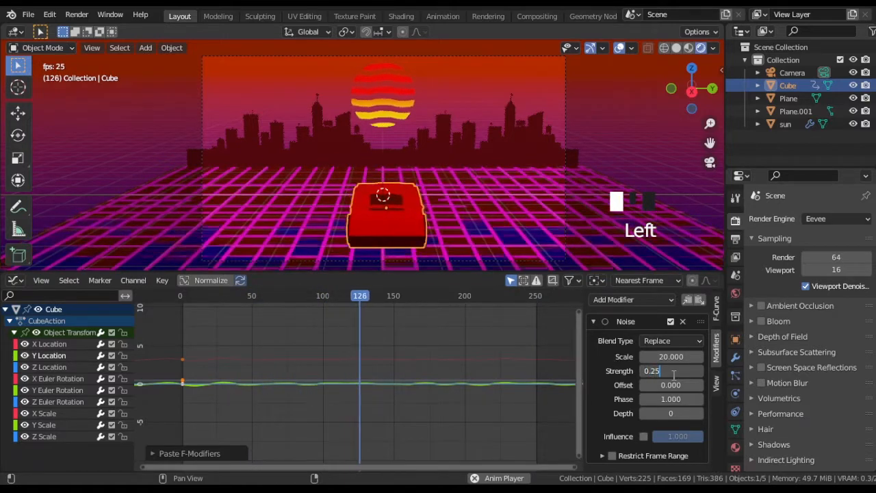
{"action": "key", "text": "Return"}
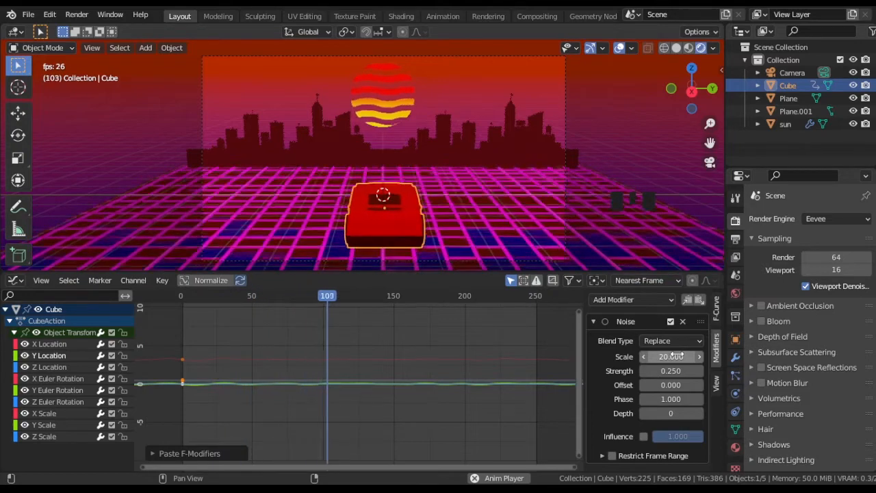
Step: Copy the Y Location noise modifier to the Z Location channel
{"action": "left_click", "coordinate": [60, 367]}
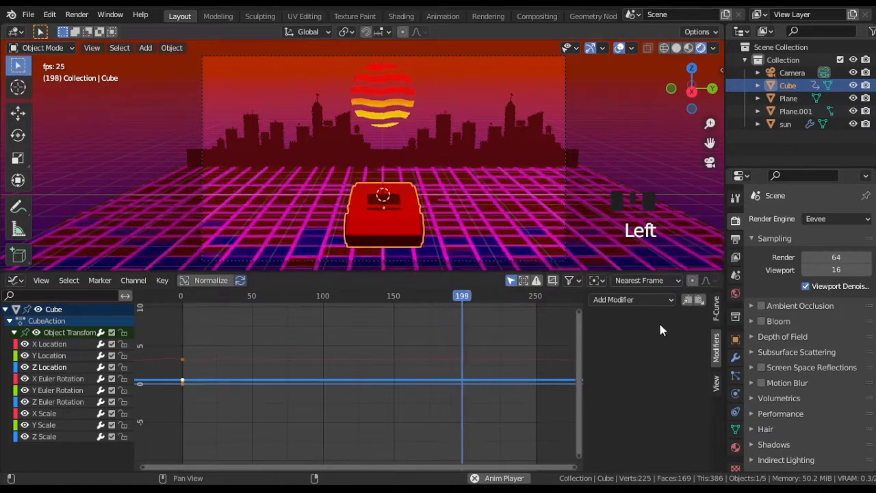
{"action": "left_click", "coordinate": [688, 301]}
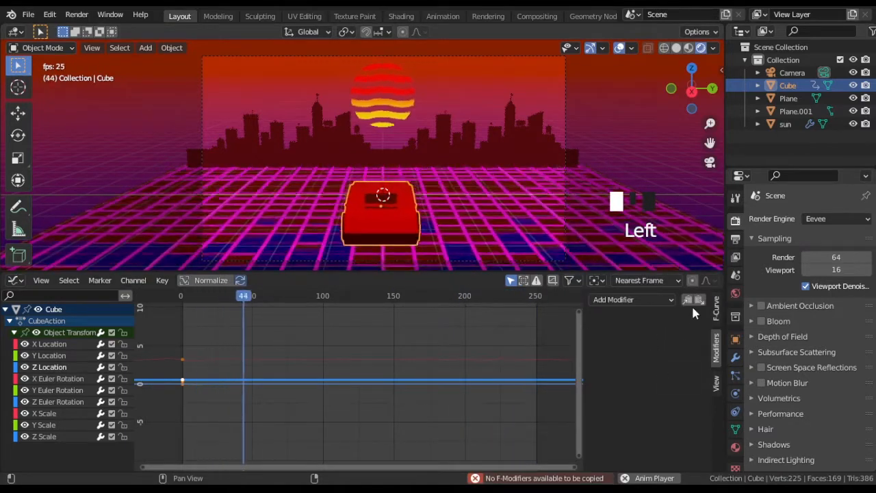
{"action": "left_click", "coordinate": [698, 302]}
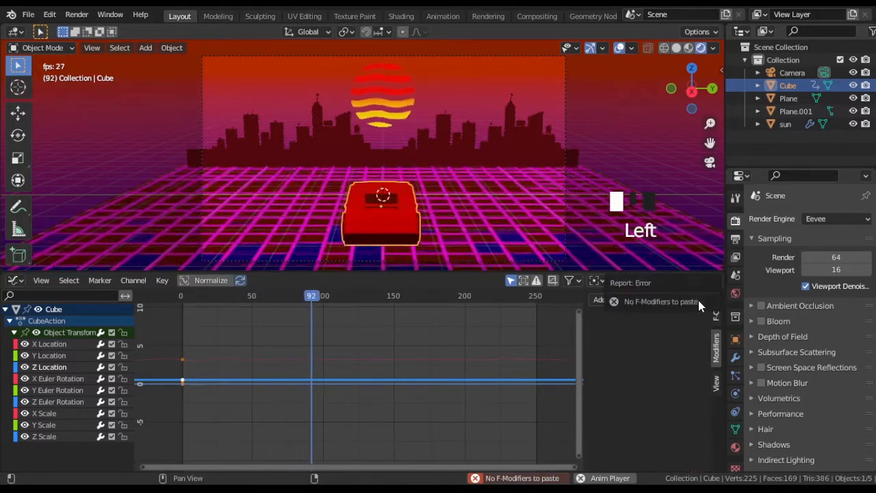
{"action": "left_click", "coordinate": [46, 356]}
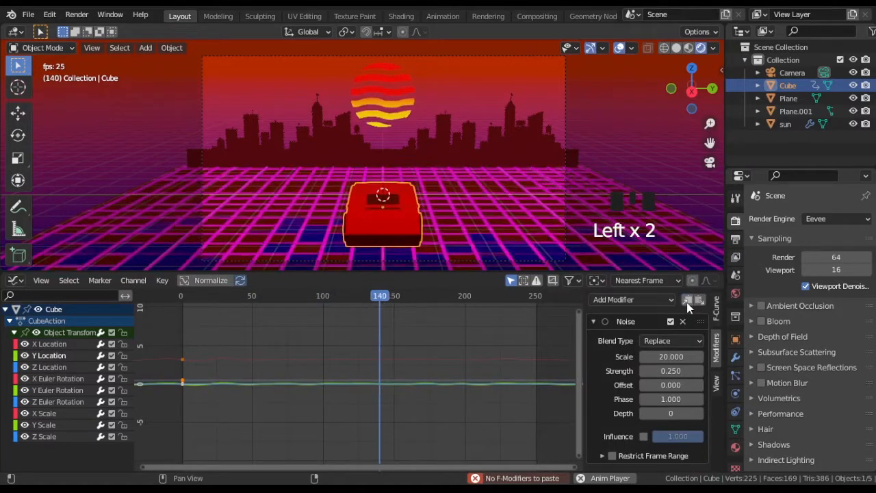
{"action": "left_click", "coordinate": [51, 366]}
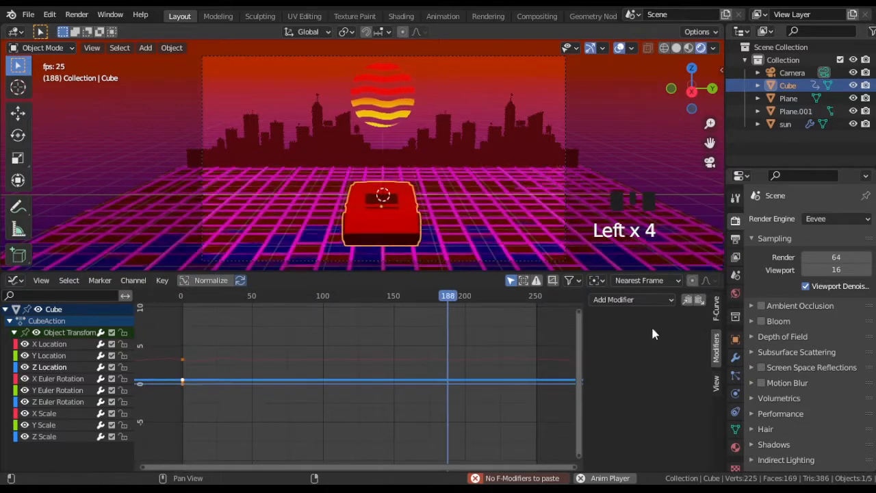
{"action": "left_click", "coordinate": [698, 300]}
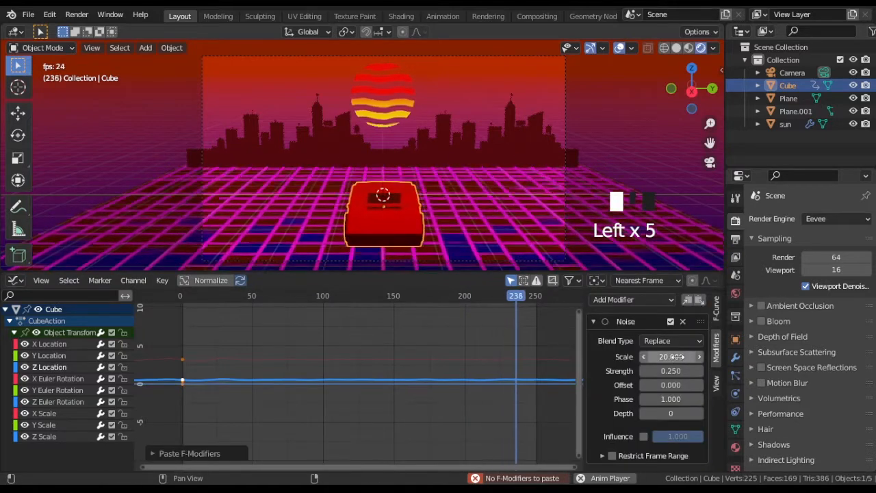
Step: Set the Z Location noise strength to 0.1 and stop the playback
{"action": "left_click", "coordinate": [671, 357]}
{"action": "left_click_drag", "start_coordinate": [671, 357], "coordinate": [597, 356]}
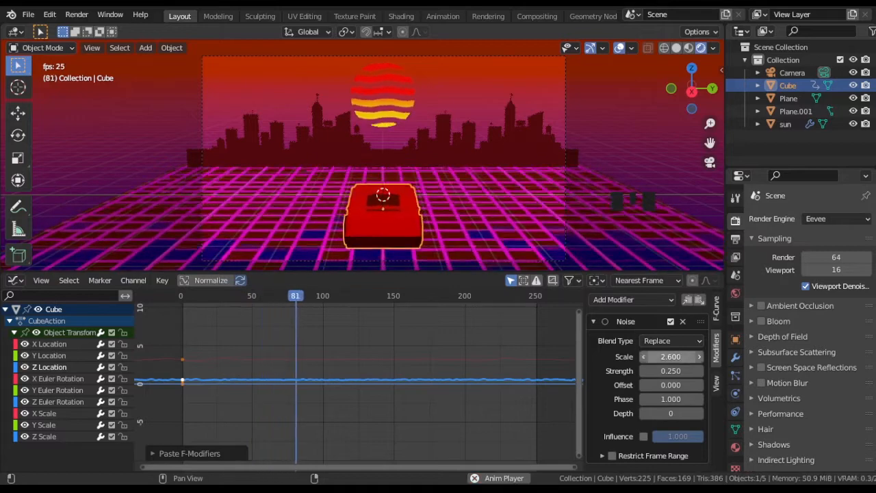
{"action": "left_click", "coordinate": [673, 371]}
{"action": "type", "text": "0"}
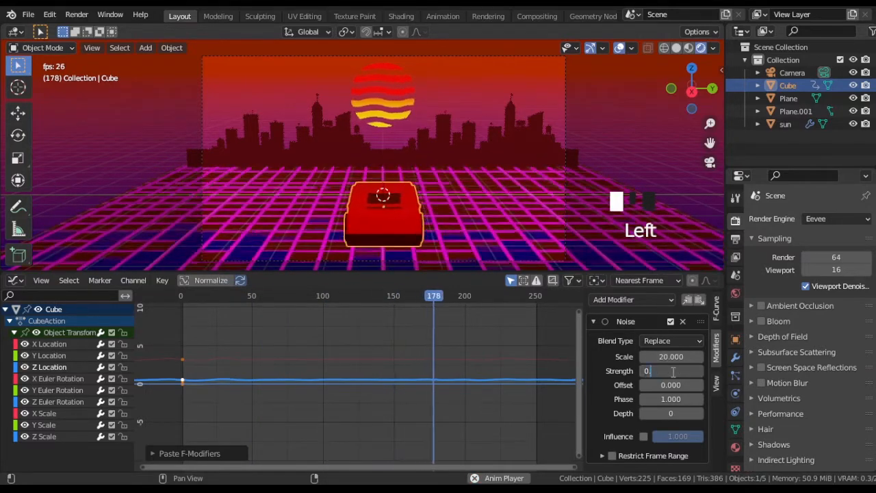
{"action": "type", "text": ".1"}
{"action": "key", "text": "Return"}
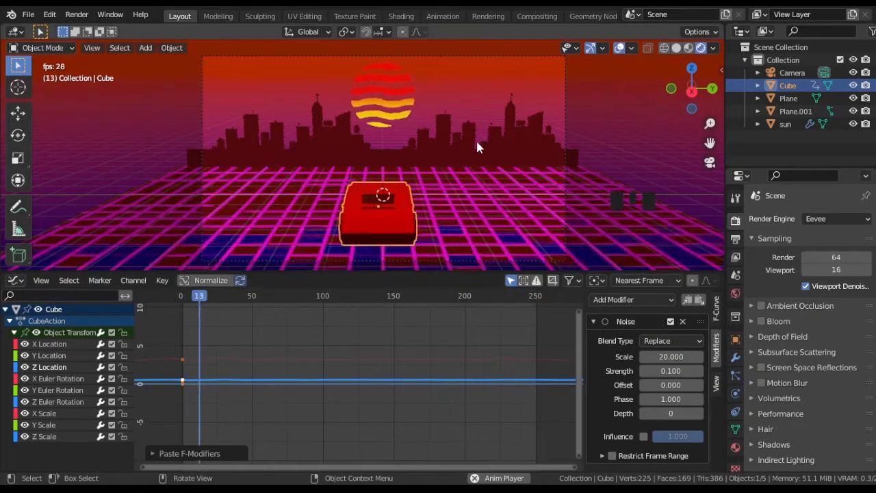
{"action": "key", "text": "space"}
Step: Add a plane at the 3D cursor and rotate it 90 degrees about the X axis
{"action": "scroll", "coordinate": [471, 180], "scroll_direction": "down", "scroll_amount": 4}
{"action": "middle_click_drag", "start_coordinate": [373, 171], "coordinate": [415, 195]}
{"action": "key", "text": "shift+a"}
{"action": "mouse_move", "coordinate": [473, 180]}
{"action": "left_click", "coordinate": [514, 181]}
{"action": "type", "text": "rx90"}
{"action": "key", "text": "Return"}
Step: Show the Shader Editor below the viewport, and raise the upright plane and move it about 4.1 m along Y
{"action": "left_click", "coordinate": [16, 281]}
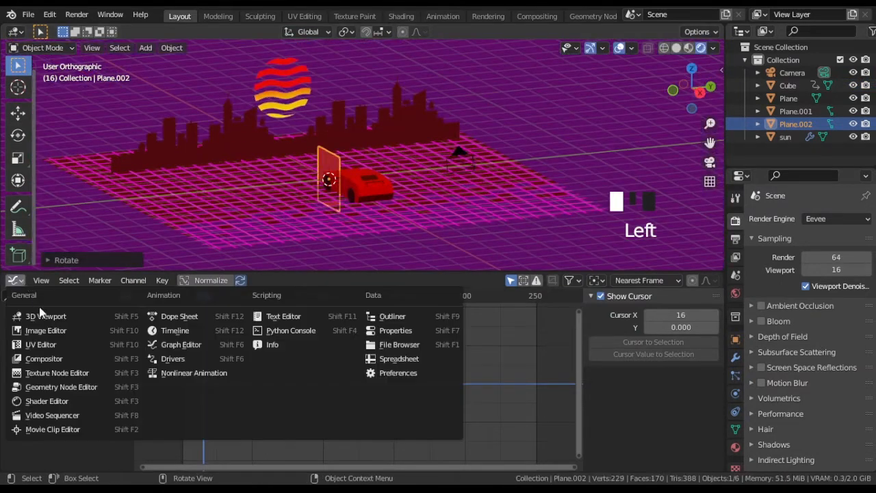
{"action": "left_click", "coordinate": [45, 402]}
{"action": "key", "text": "KP_0"}
{"action": "key", "text": "g"}
{"action": "key", "text": "g"}
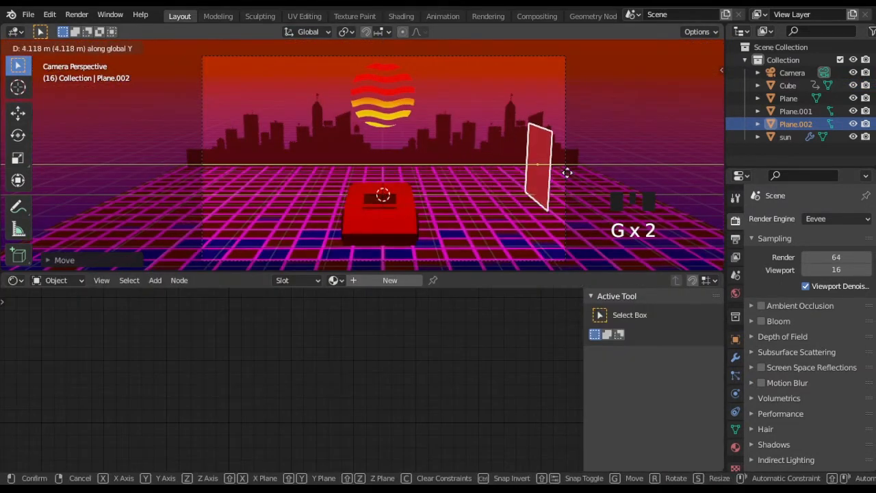
{"action": "left_click", "coordinate": [568, 173]}
Step: Scale the upright plane along X into a long panel beside the car, and return to the camera view
{"action": "middle_click_drag", "start_coordinate": [568, 173], "coordinate": [483, 178]}
{"action": "key", "text": "s"}
{"action": "key", "text": "x"}
{"action": "left_click", "coordinate": [383, 204]}
{"action": "key", "text": "KP_0"}
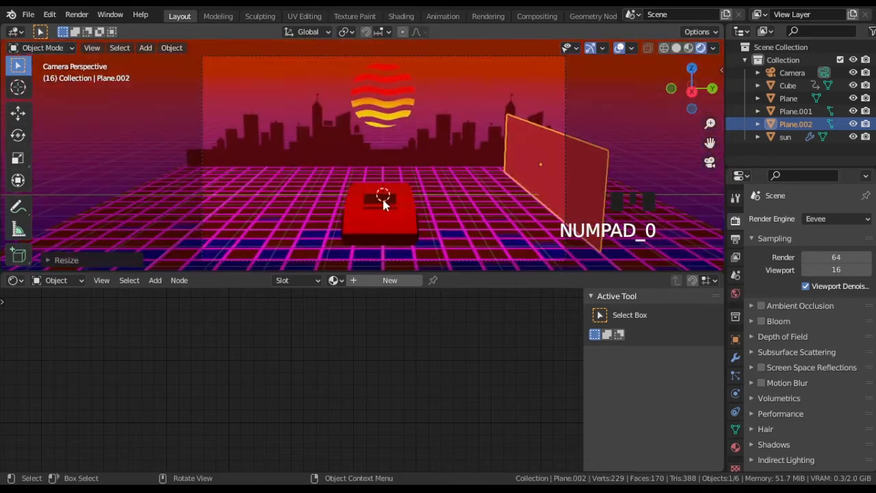
Step: Create a new material named palm on the upright plane
{"action": "left_click", "coordinate": [373, 279]}
{"action": "scroll", "coordinate": [115, 387], "scroll_direction": "down", "scroll_amount": 5}
{"action": "middle_click_drag", "start_coordinate": [115, 388], "coordinate": [215, 383]}
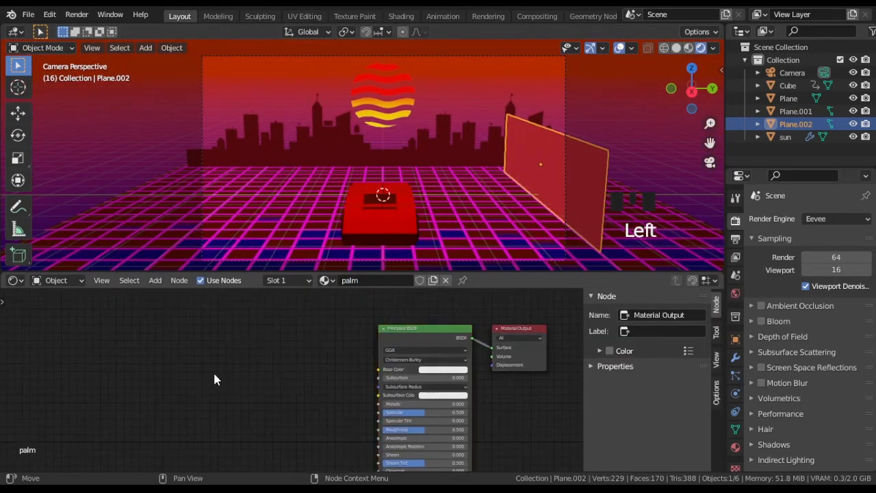
Step: Add Texture Coordinate and Mapping nodes with mapping type Texture, linking the Object output to the mapping's Vector input
{"action": "key", "text": "shift+a"}
{"action": "left_click", "coordinate": [252, 360]}
{"action": "left_click", "coordinate": [89, 326]}
{"action": "key", "text": "shift+a"}
{"action": "mouse_move", "coordinate": [210, 417]}
{"action": "left_click", "coordinate": [278, 335]}
{"action": "left_click", "coordinate": [179, 310]}
{"action": "left_click_drag", "start_coordinate": [154, 363], "coordinate": [184, 367]}
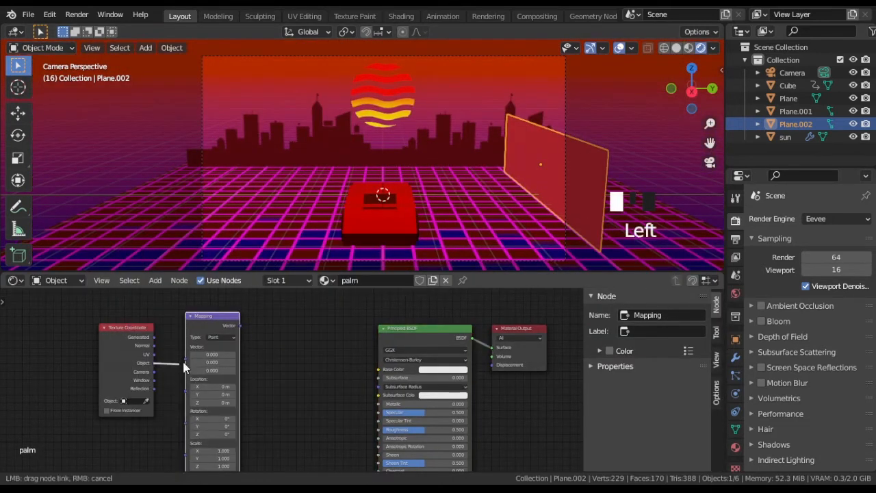
{"action": "scroll", "coordinate": [306, 365], "scroll_direction": "up", "scroll_amount": 3}
{"action": "middle_click_drag", "start_coordinate": [306, 365], "coordinate": [274, 360]}
Step: Add an Image Texture node with palms.png and link the Mapping node's output to its Vector input
{"action": "key", "text": "shift+a"}
{"action": "left_click", "coordinate": [317, 234]}
{"action": "left_click", "coordinate": [218, 293]}
{"action": "left_click_drag", "start_coordinate": [191, 309], "coordinate": [217, 389]}
{"action": "middle_click_drag", "start_coordinate": [296, 342], "coordinate": [264, 342]}
Step: Link the palms.png Alpha output to the Principled BSDF Alpha input and examine the palm pattern on the plane
{"action": "scroll", "coordinate": [304, 317], "scroll_direction": "down", "scroll_amount": 3}
{"action": "middle_click_drag", "start_coordinate": [306, 317], "coordinate": [309, 295]}
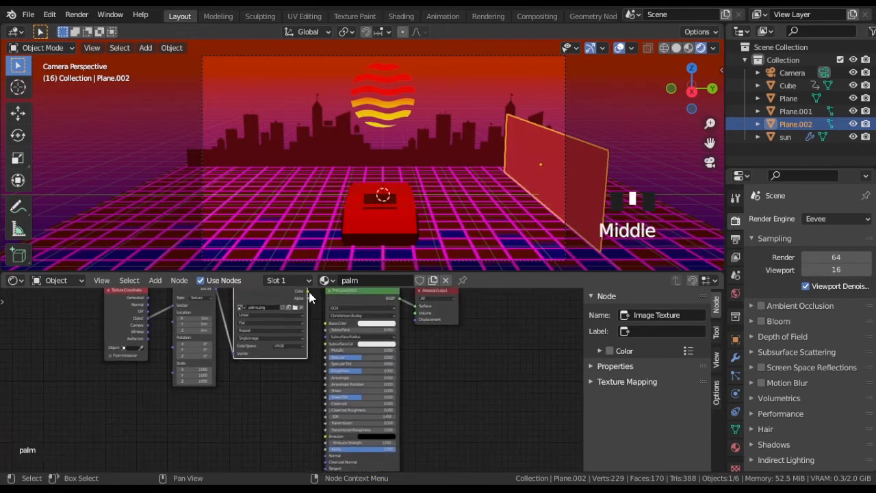
{"action": "left_click_drag", "start_coordinate": [325, 453], "coordinate": [325, 449]}
{"action": "middle_click_drag", "start_coordinate": [342, 403], "coordinate": [359, 429]}
{"action": "middle_click_drag", "start_coordinate": [457, 179], "coordinate": [493, 169]}
{"action": "scroll", "coordinate": [493, 168], "scroll_direction": "up", "scroll_amount": 5}
{"action": "scroll", "coordinate": [493, 169], "scroll_direction": "down", "scroll_amount": 3}
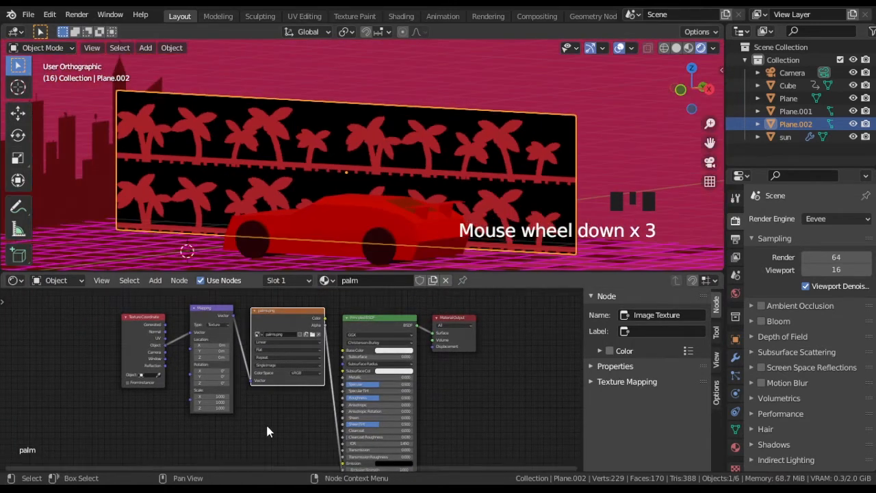
Step: Set the palm material's blend mode to Alpha Hashed
{"action": "scroll", "coordinate": [289, 384], "scroll_direction": "up", "scroll_amount": 4}
{"action": "middle_click_drag", "start_coordinate": [343, 201], "coordinate": [112, 201]}
{"action": "left_click", "coordinate": [735, 446]}
{"action": "scroll", "coordinate": [808, 383], "scroll_direction": "down", "scroll_amount": 20}
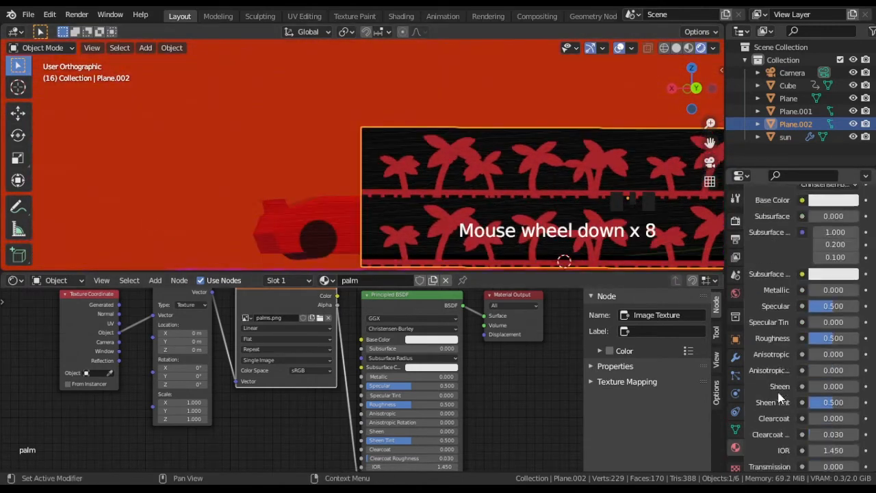
{"action": "left_click", "coordinate": [831, 341]}
{"action": "left_click", "coordinate": [828, 371]}
Step: Set the palm material's base color to green and check the palms from the camera view
{"action": "middle_click_drag", "start_coordinate": [345, 181], "coordinate": [511, 195]}
{"action": "left_click", "coordinate": [431, 339]}
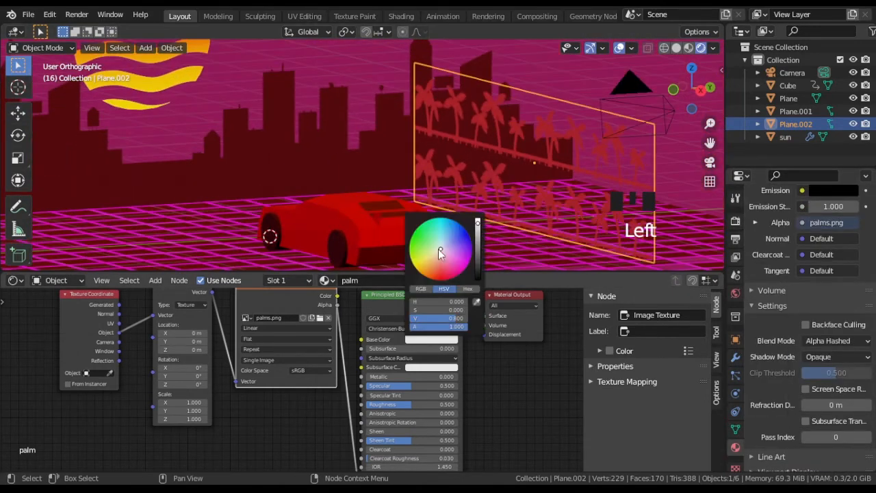
{"action": "left_click", "coordinate": [417, 248]}
{"action": "key", "text": "KP_0"}
{"action": "scroll", "coordinate": [233, 423], "scroll_direction": "up", "scroll_amount": 2}
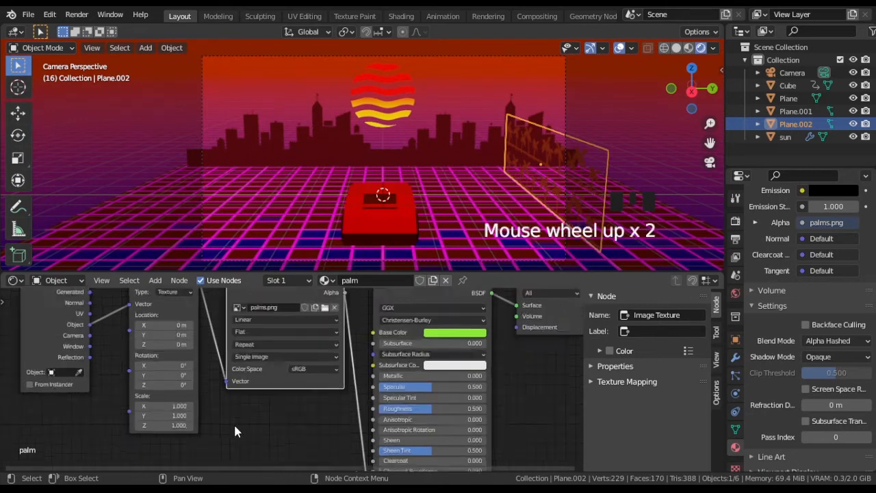
Step: Set the Y scale of the palm material's Mapping node to 2.000
{"action": "scroll", "coordinate": [292, 408], "scroll_direction": "up", "scroll_amount": 1}
{"action": "scroll", "coordinate": [294, 418], "scroll_direction": "up", "scroll_amount": 1}
{"action": "left_click_drag", "start_coordinate": [223, 408], "coordinate": [198, 409]}
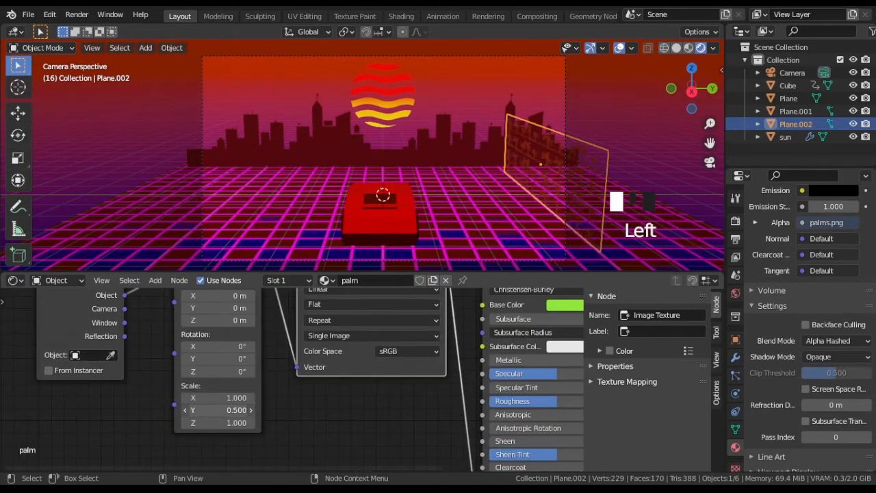
{"action": "left_click", "coordinate": [250, 410]}
{"action": "left_click", "coordinate": [250, 410]}
{"action": "left_click", "coordinate": [250, 410]}
{"action": "left_click", "coordinate": [249, 410]}
{"action": "scroll", "coordinate": [350, 407], "scroll_direction": "up", "scroll_amount": 1}
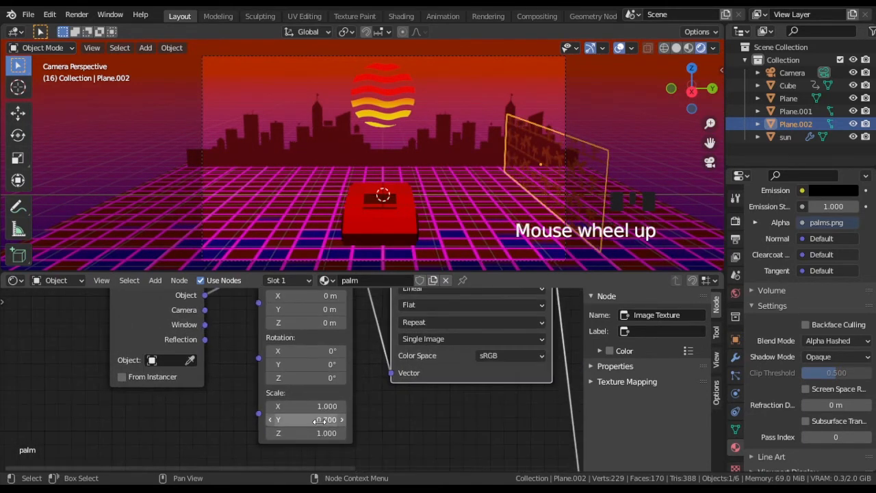
{"action": "key", "text": "Return"}
Step: Align the palm pattern on the plane by setting the Mapping location to X 0 m and Y -1 m
{"action": "middle_click_drag", "start_coordinate": [368, 372], "coordinate": [355, 414]}
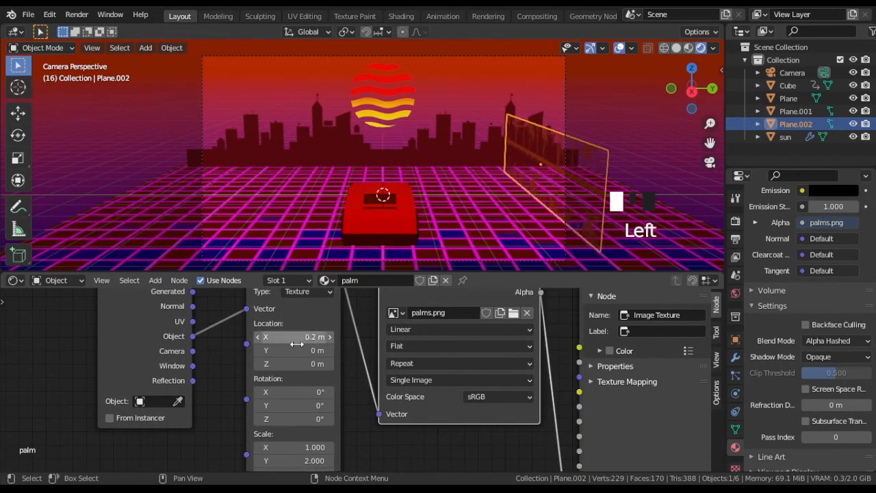
{"action": "key", "text": "KP_1"}
{"action": "middle_click_drag", "start_coordinate": [207, 230], "coordinate": [353, 183], "text": "shift"}
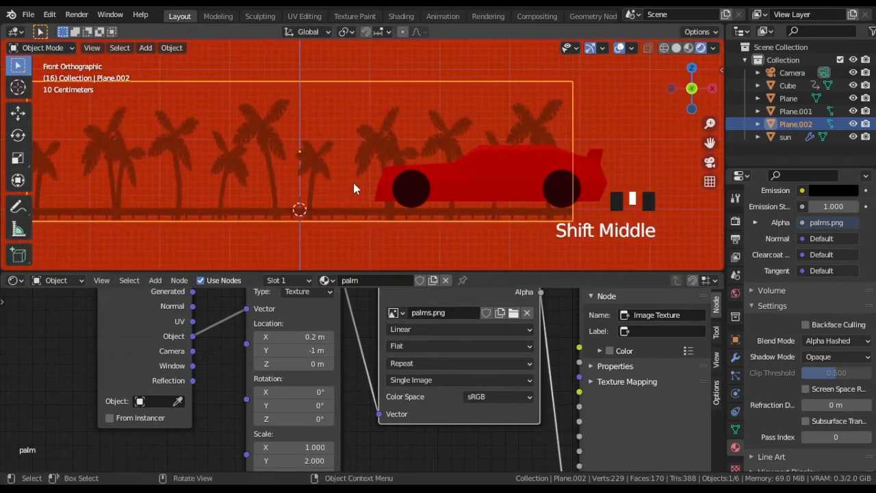
{"action": "scroll", "coordinate": [310, 253], "scroll_direction": "up", "scroll_amount": 1}
{"action": "left_click_drag", "start_coordinate": [294, 337], "coordinate": [281, 337]}
{"action": "scroll", "coordinate": [356, 402], "scroll_direction": "down", "scroll_amount": 5}
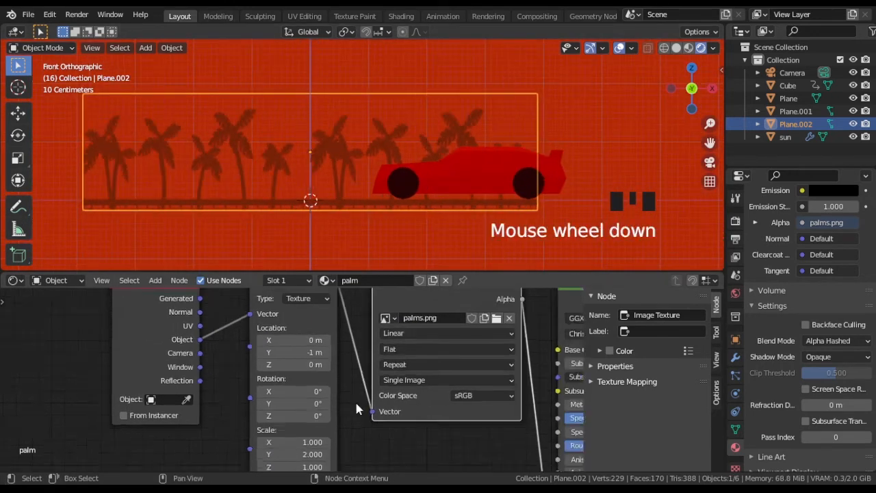
{"action": "middle_click_drag", "start_coordinate": [356, 402], "coordinate": [323, 368], "text": "shift"}
Step: Duplicate the palm plane and move the copy along the Y axis to the opposite side of the road
{"action": "key", "text": "KP_0"}
{"action": "scroll", "coordinate": [384, 157], "scroll_direction": "up", "scroll_amount": 2}
{"action": "key", "text": "shift+d"}
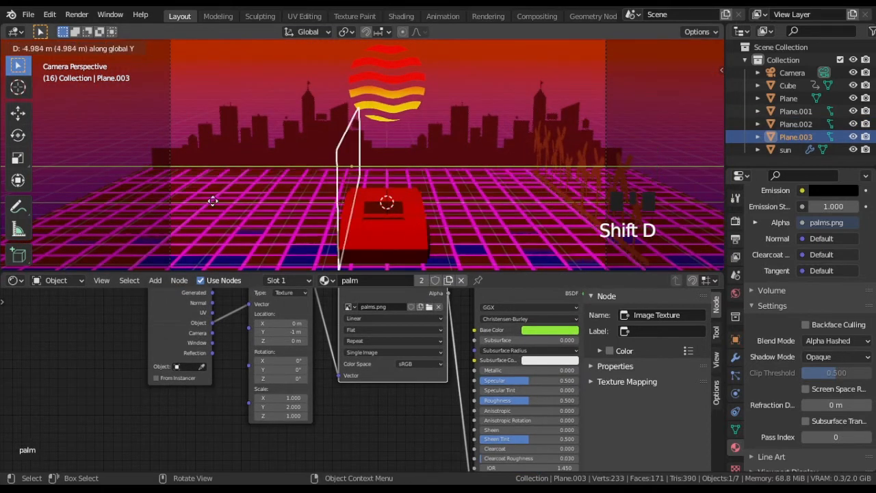
{"action": "left_click", "coordinate": [66, 181]}
Step: Drive the palm Mapping node's X location so it advances 0.01 m per frame, and play the animation from the camera view
{"action": "left_click", "coordinate": [559, 160]}
{"action": "middle_click_drag", "start_coordinate": [277, 320], "coordinate": [276, 326]}
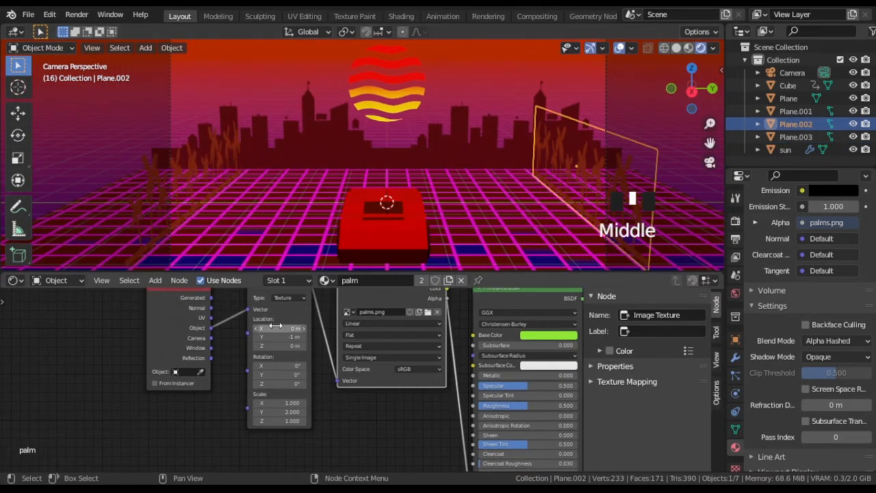
{"action": "type", "text": "0"}
{"action": "key", "text": "Return"}
{"action": "scroll", "coordinate": [291, 380], "scroll_direction": "up", "scroll_amount": 5}
{"action": "left_click", "coordinate": [282, 305]}
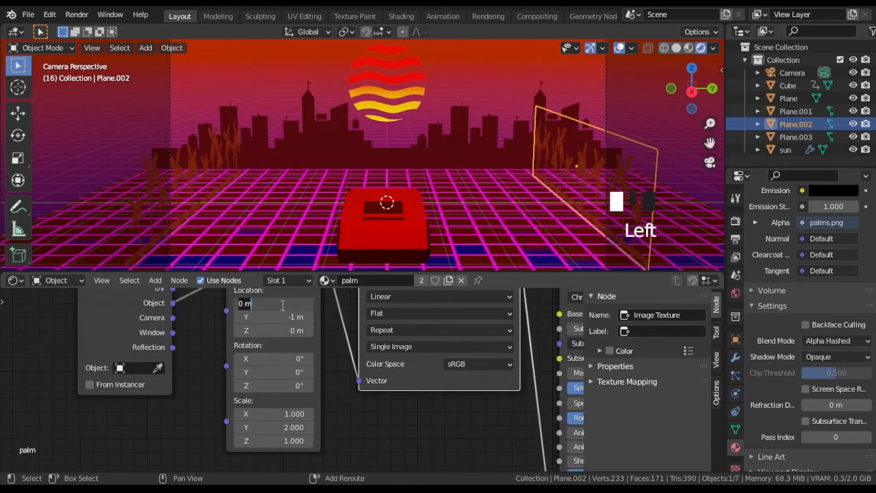
{"action": "key", "text": "Return"}
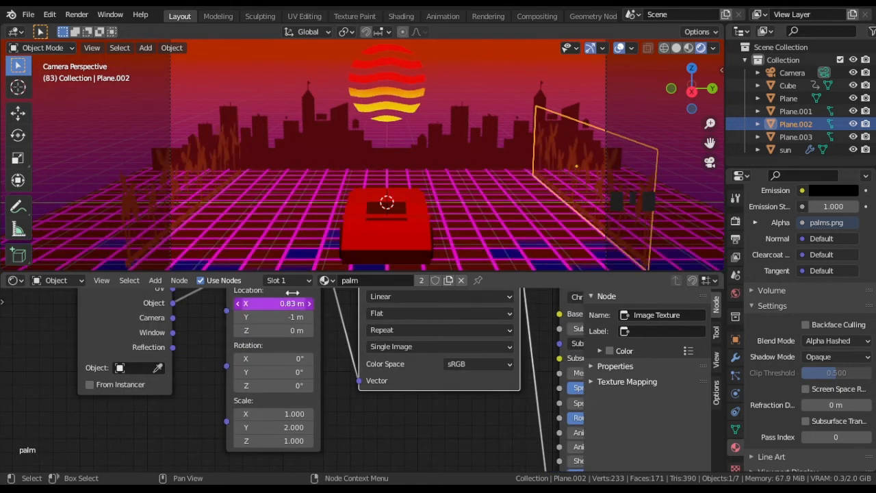
{"action": "key", "text": "space"}
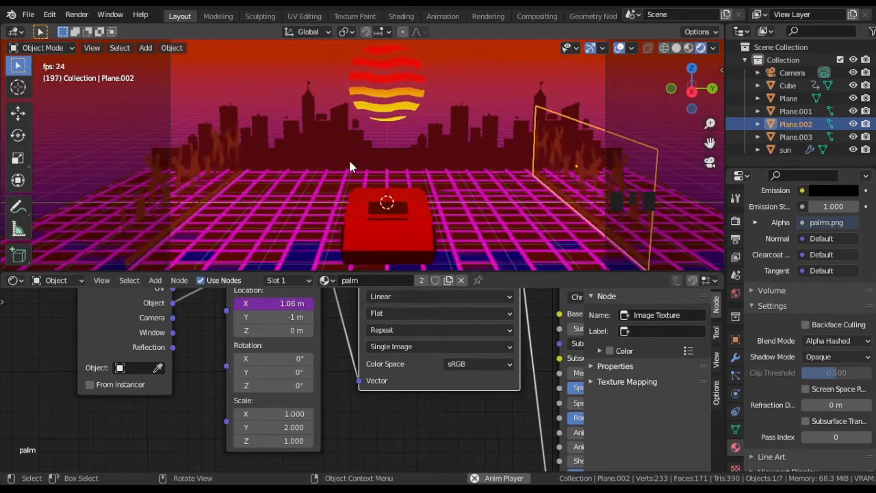
{"action": "scroll", "coordinate": [350, 163], "scroll_direction": "down", "scroll_amount": 1}
{"action": "middle_click_drag", "start_coordinate": [349, 159], "coordinate": [345, 156], "text": "shift"}
{"action": "scroll", "coordinate": [345, 156], "scroll_direction": "up", "scroll_amount": 1}
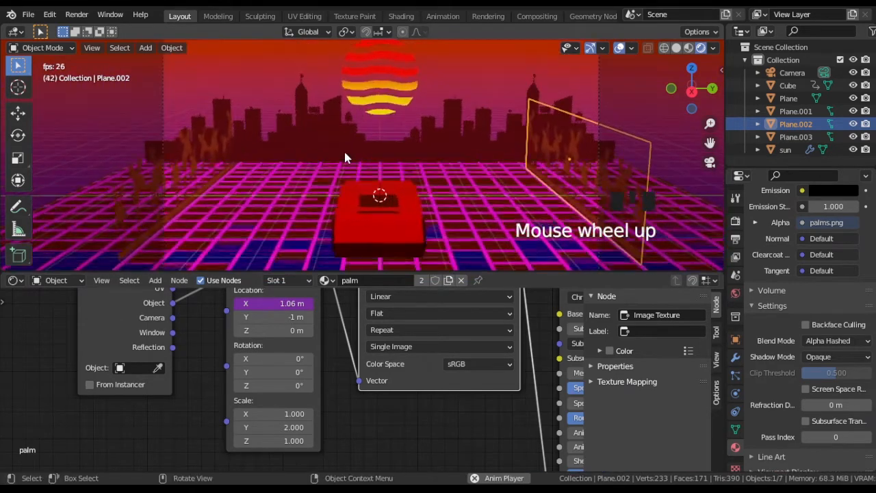
{"action": "key", "text": "space"}
Step: Switch the render engine to Cycles and hide the viewport overlays
{"action": "left_click", "coordinate": [735, 221]}
{"action": "scroll", "coordinate": [843, 258], "scroll_direction": "up", "scroll_amount": 3}
{"action": "left_click", "coordinate": [835, 218]}
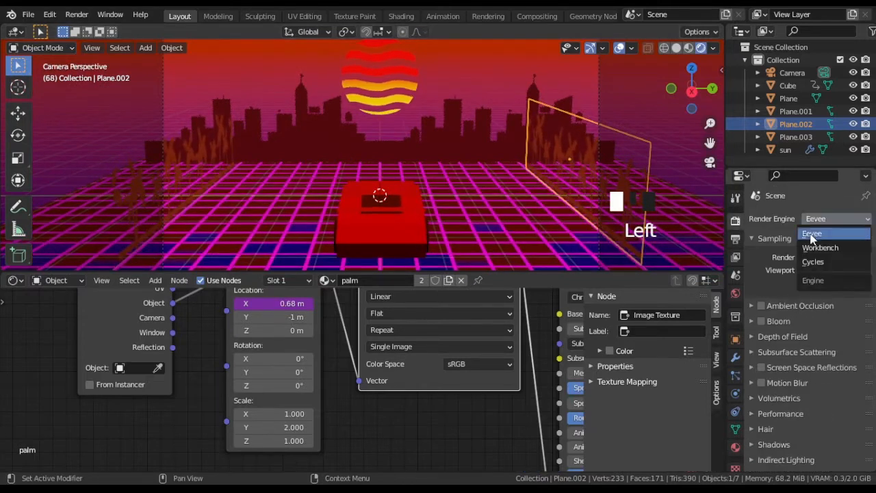
{"action": "left_click", "coordinate": [813, 261]}
{"action": "left_click", "coordinate": [602, 48]}
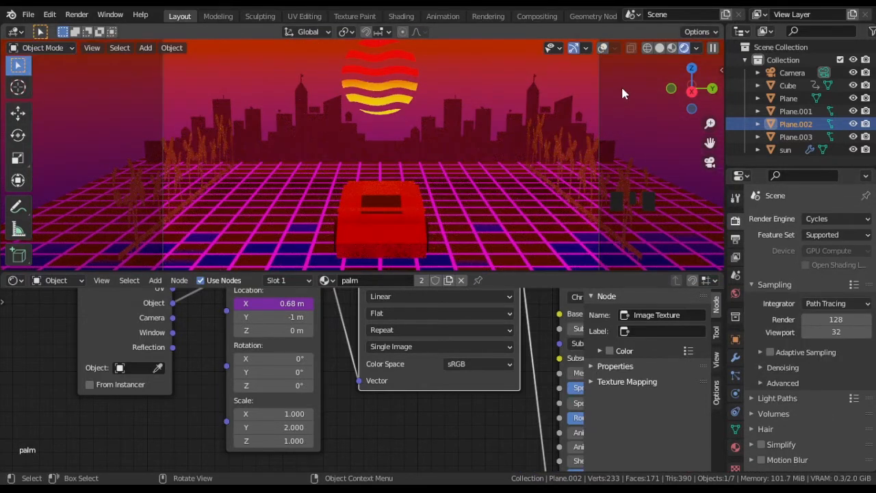
{"action": "left_click", "coordinate": [820, 218]}
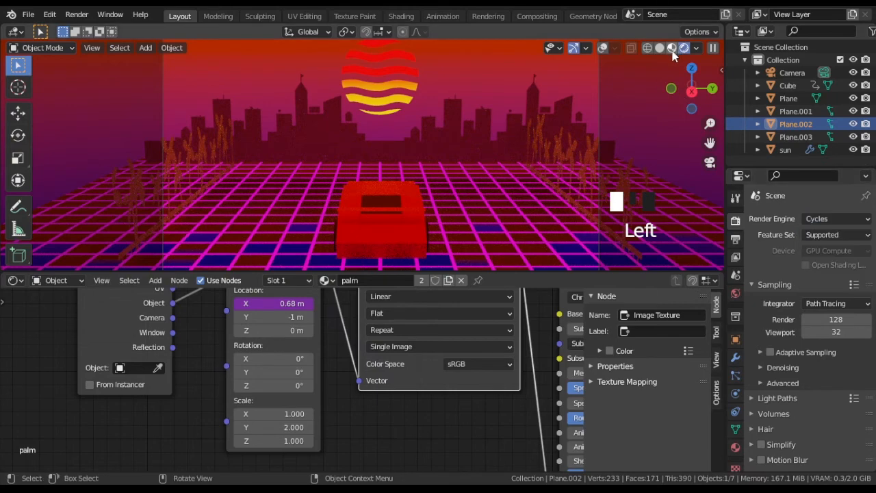
Step: Switch the viewport to material preview, add a cube at the scene's center and raise it along Z
{"action": "left_click", "coordinate": [672, 49]}
{"action": "key", "text": "shift+a"}
{"action": "mouse_move", "coordinate": [360, 149]}
{"action": "middle_click_drag", "start_coordinate": [293, 131], "coordinate": [337, 178]}
{"action": "left_click", "coordinate": [410, 161]}
{"action": "key", "text": "g"}
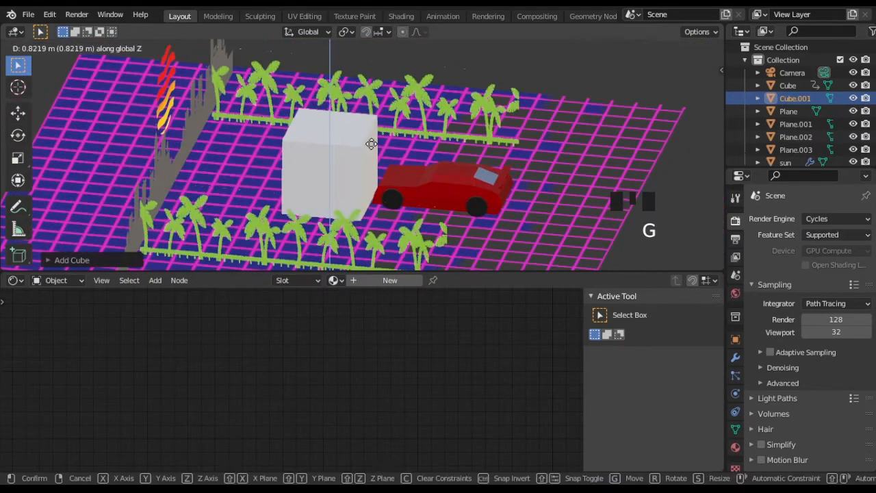
{"action": "left_click", "coordinate": [349, 193]}
Step: Move the cube toward the skyline and scale it into a slab, narrow along X and spanning the road along Y
{"action": "key", "text": "KP_1"}
{"action": "left_click", "coordinate": [254, 204]}
{"action": "key", "text": "s"}
{"action": "left_click", "coordinate": [260, 196]}
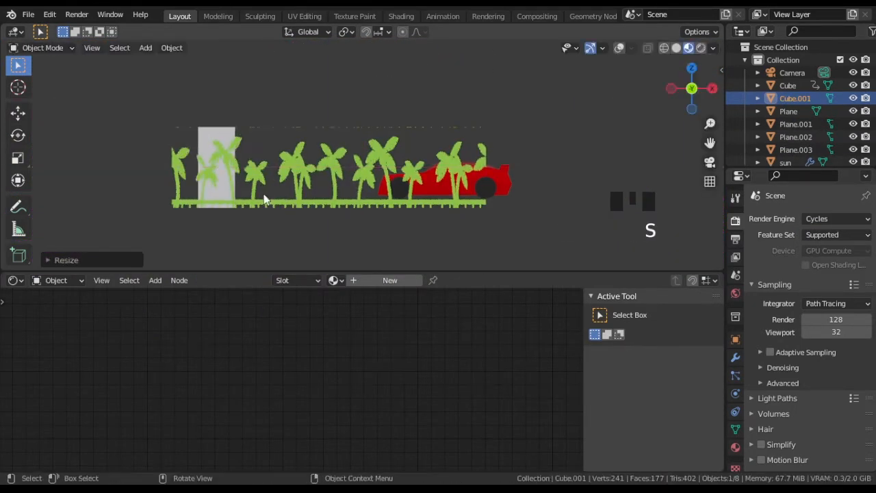
{"action": "key", "text": "KP_0"}
{"action": "key", "text": "s"}
{"action": "key", "text": "y"}
{"action": "left_click", "coordinate": [691, 164]}
Step: Stretch the slab along Z and adjust its vertical position so it rises from the grid well above the palms
{"action": "scroll", "coordinate": [312, 161], "scroll_direction": "down", "scroll_amount": 2}
{"action": "middle_click_drag", "start_coordinate": [312, 161], "coordinate": [368, 171], "text": "shift"}
{"action": "key", "text": "KP_1"}
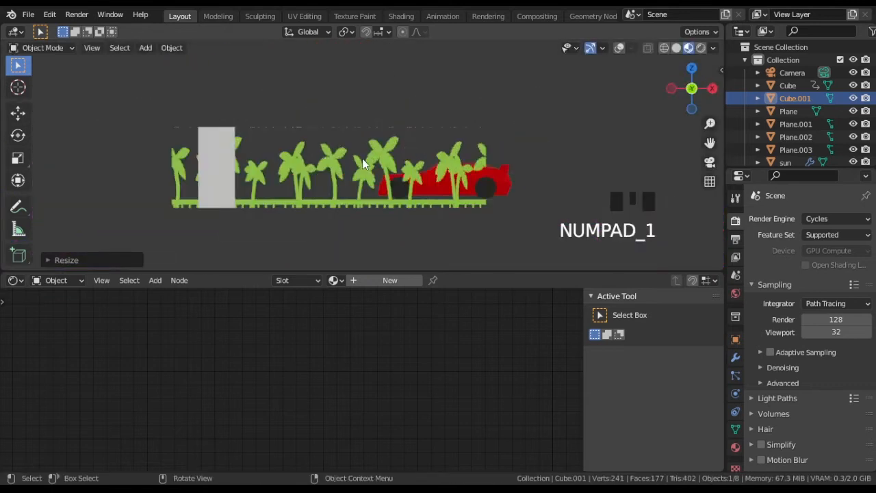
{"action": "key", "text": "s"}
{"action": "key", "text": "z"}
{"action": "left_click", "coordinate": [470, 154]}
{"action": "key", "text": "KP_0"}
{"action": "key", "text": "g"}
{"action": "key", "text": "z"}
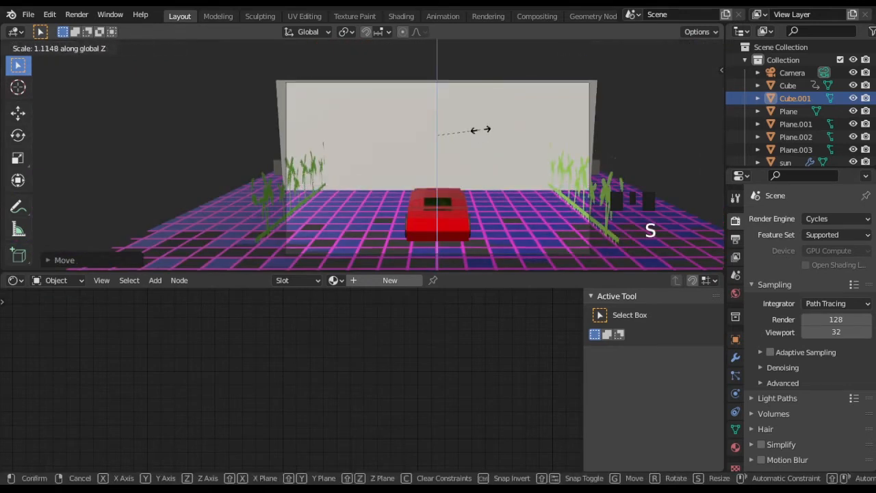
{"action": "left_click", "coordinate": [481, 130]}
Step: Create a new material for the slab and delete its Principled BSDF node
{"action": "middle_click_drag", "start_coordinate": [481, 129], "coordinate": [336, 274]}
{"action": "left_click", "coordinate": [355, 280]}
{"action": "middle_click_drag", "start_coordinate": [381, 346], "coordinate": [332, 368]}
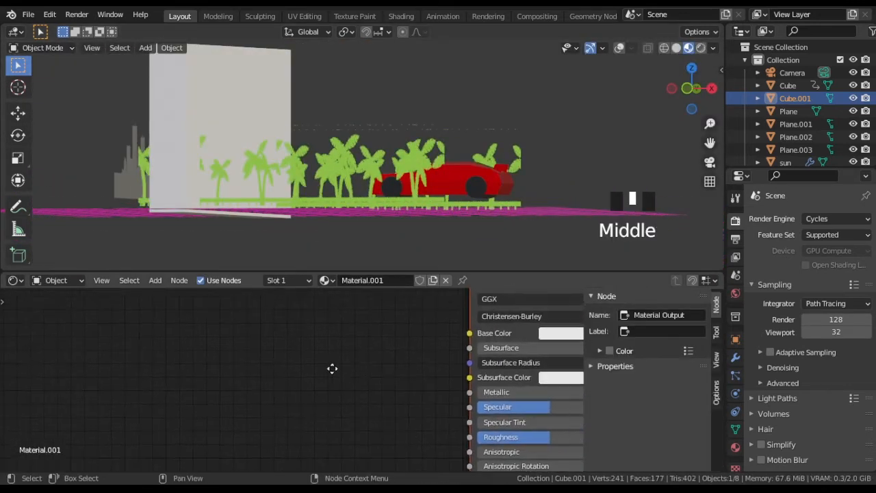
{"action": "middle_click_drag", "start_coordinate": [402, 334], "coordinate": [315, 358]}
{"action": "scroll", "coordinate": [310, 360], "scroll_direction": "down", "scroll_amount": 5}
{"action": "key", "text": "ctrl+z"}
{"action": "key", "text": "ctrl+z"}
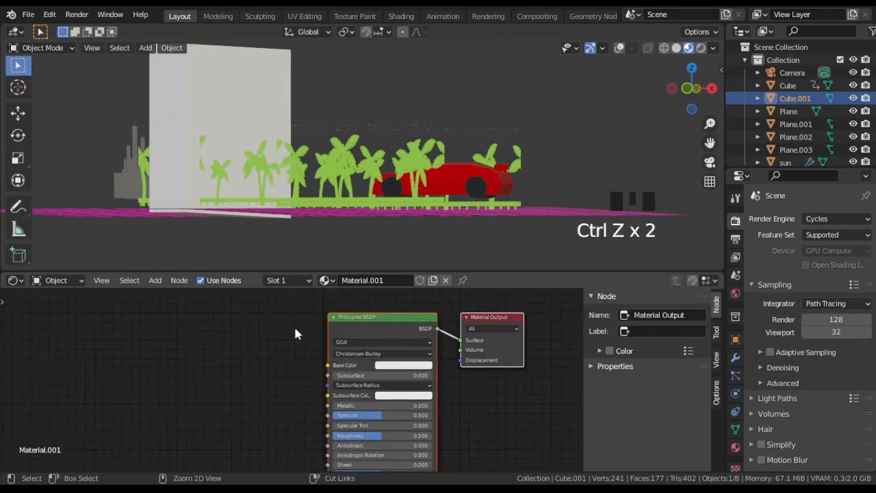
{"action": "left_click", "coordinate": [356, 318]}
{"action": "key", "text": "x"}
Step: Add a Volume Scatter node and link its output to the Material Output's Volume input
{"action": "key", "text": "shift+a"}
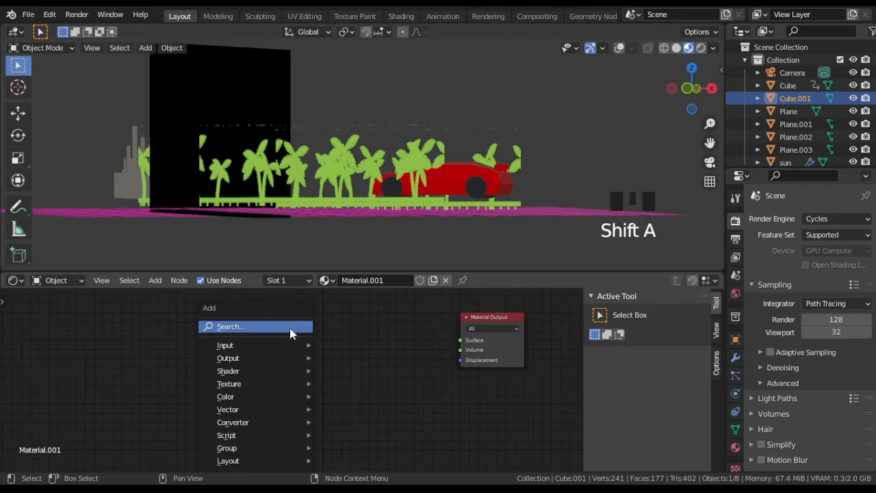
{"action": "mouse_move", "coordinate": [287, 370]}
{"action": "left_click", "coordinate": [344, 371]}
{"action": "scroll", "coordinate": [445, 350], "scroll_direction": "up", "scroll_amount": 2}
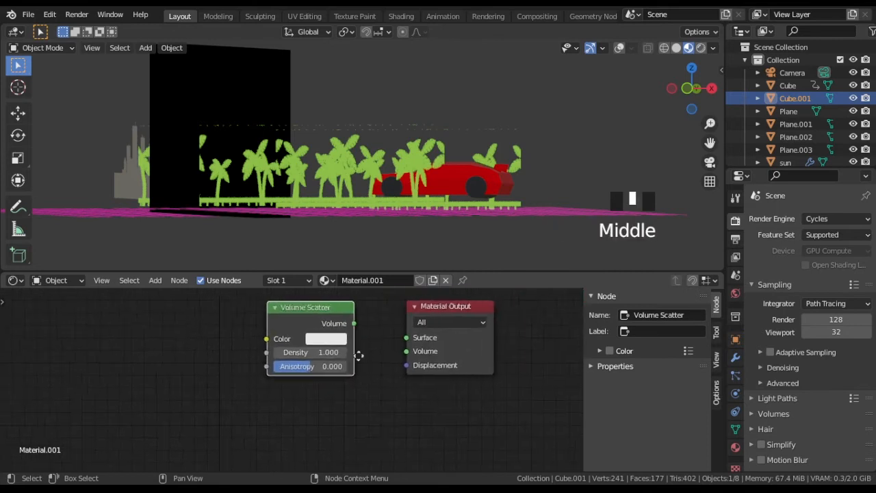
{"action": "middle_click_drag", "start_coordinate": [355, 328], "coordinate": [348, 327]}
{"action": "left_click_drag", "start_coordinate": [385, 348], "coordinate": [391, 355]}
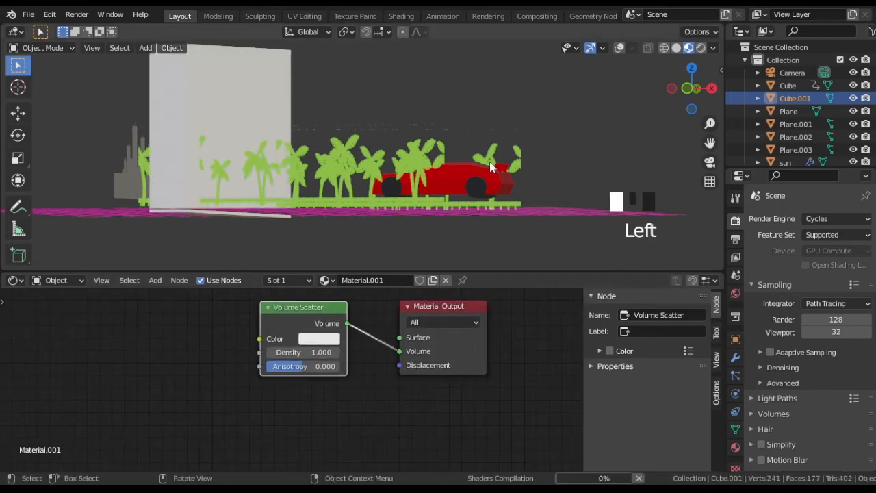
Step: Render the camera view in the viewport and compare the scene with the volume slab hidden and shown
{"action": "middle_click_drag", "start_coordinate": [489, 163], "coordinate": [367, 176]}
{"action": "key", "text": "KP_0"}
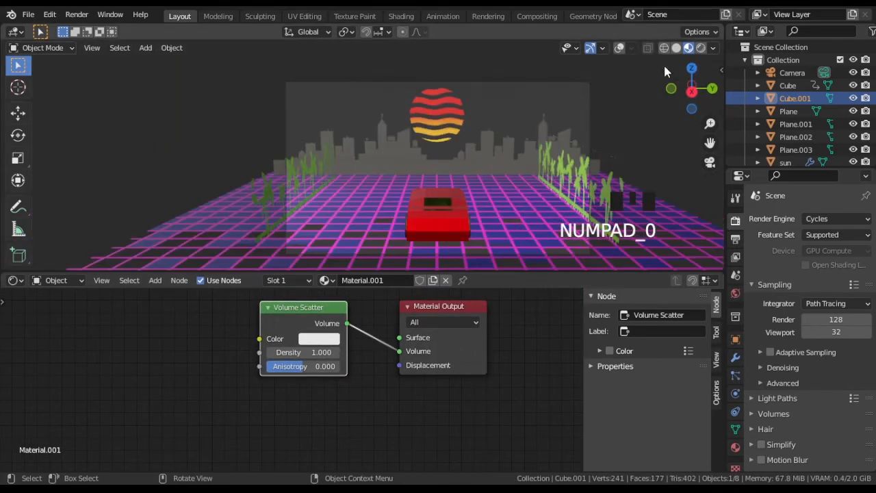
{"action": "left_click", "coordinate": [700, 48]}
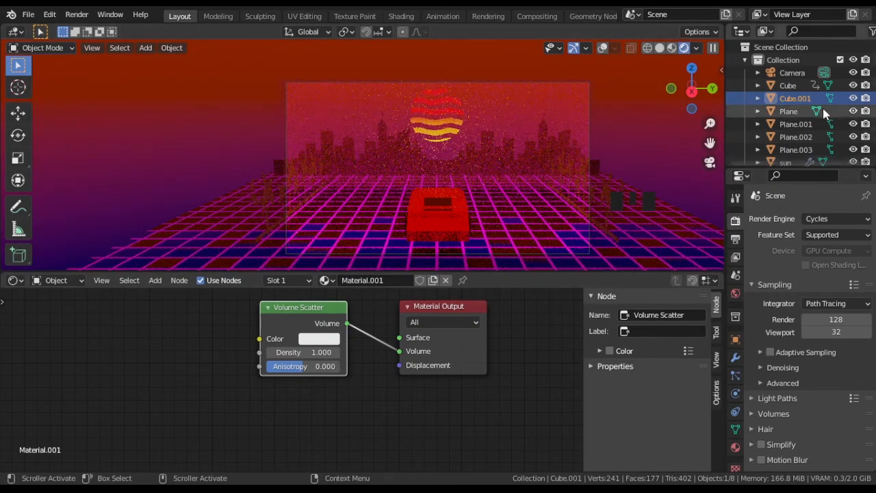
{"action": "left_click", "coordinate": [852, 98]}
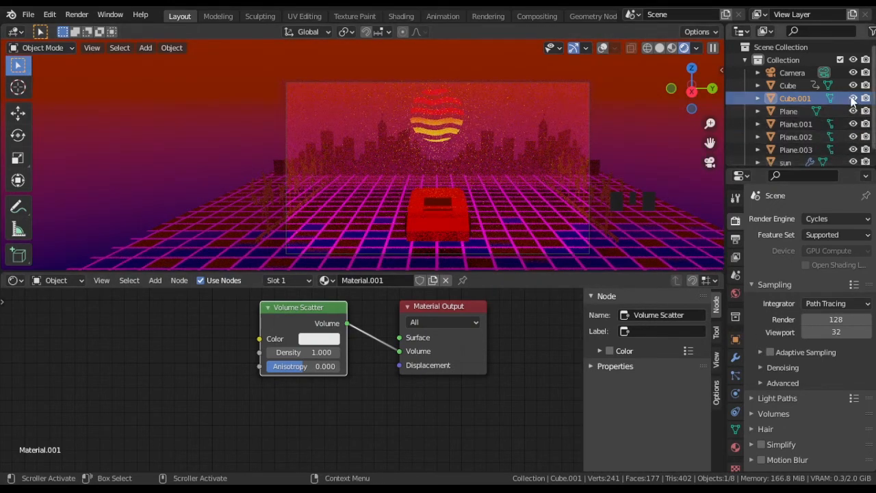
{"action": "left_click", "coordinate": [853, 98]}
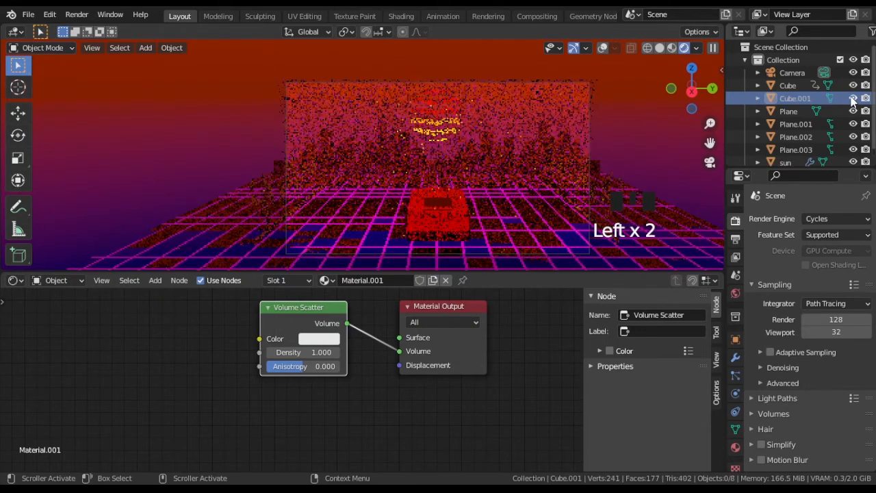
Step: Try a Volume Scatter density of 0.1, and set the density back to 1
{"action": "middle_click_drag", "start_coordinate": [521, 343], "coordinate": [490, 350]}
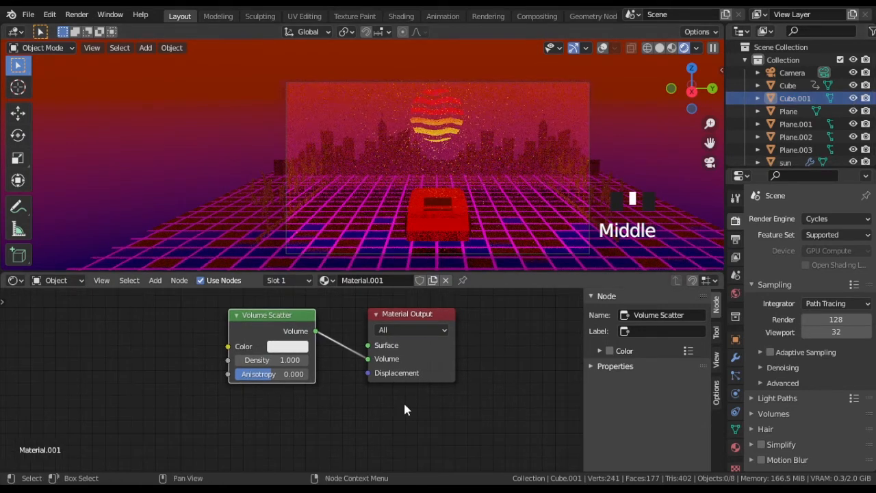
{"action": "scroll", "coordinate": [369, 411], "scroll_direction": "up", "scroll_amount": 3}
{"action": "left_click", "coordinate": [292, 356]}
{"action": "type", "text": "0."}
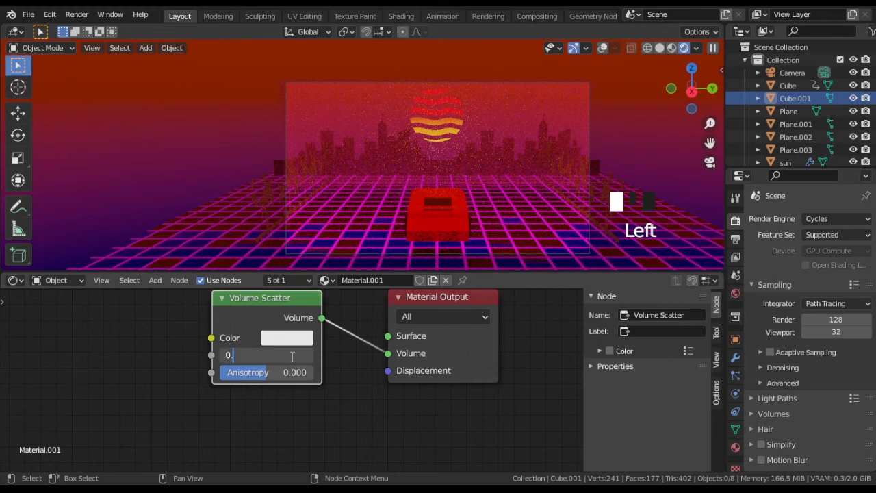
{"action": "type", "text": "1"}
{"action": "key", "text": "Return"}
{"action": "left_click", "coordinate": [285, 354]}
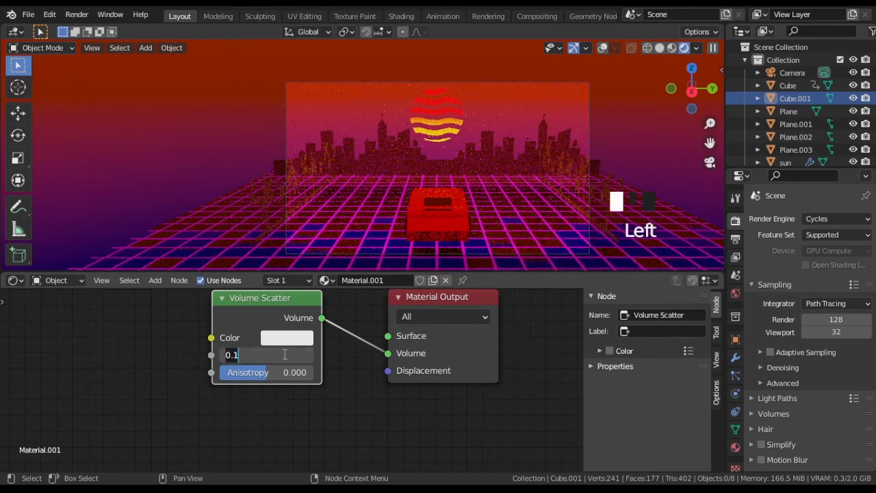
{"action": "type", "text": "1"}
{"action": "key", "text": "Return"}
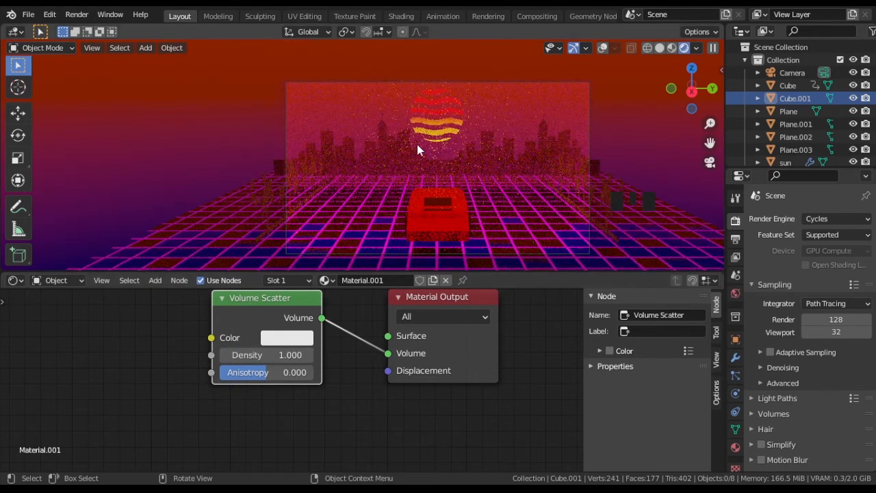
Step: Limit the viewport rendering to a render region drawn around the camera frame
{"action": "key", "text": "ctrl+b"}
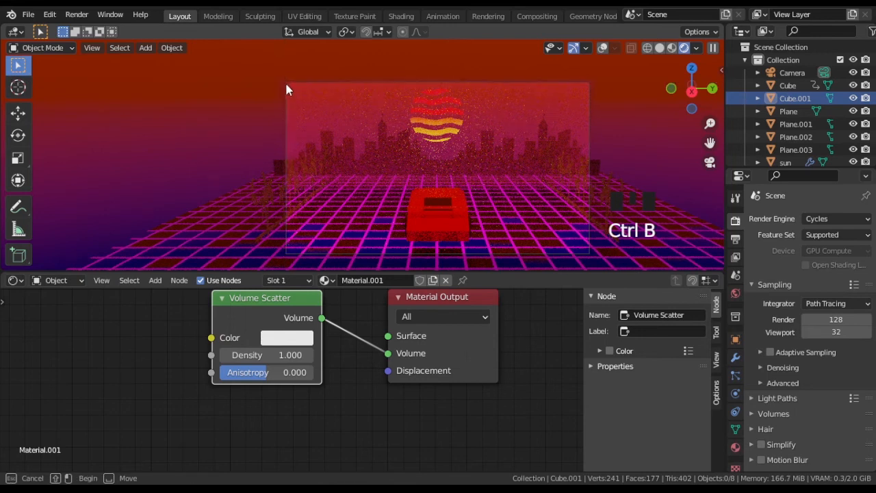
{"action": "left_click_drag", "start_coordinate": [287, 86], "coordinate": [585, 249]}
{"action": "middle_click_drag", "start_coordinate": [585, 205], "coordinate": [501, 193], "text": "shift"}
{"action": "scroll", "coordinate": [455, 192], "scroll_direction": "up", "scroll_amount": 2}
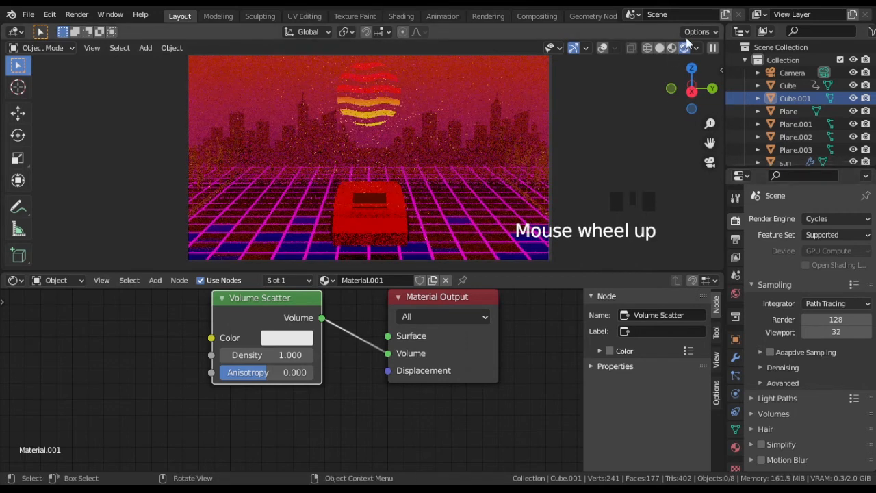
Step: Switch the render engine to Eevee and play the animation while comparing the volume slab hidden and shown
{"action": "left_click", "coordinate": [835, 218]}
{"action": "left_click", "coordinate": [813, 232]}
{"action": "key", "text": "space"}
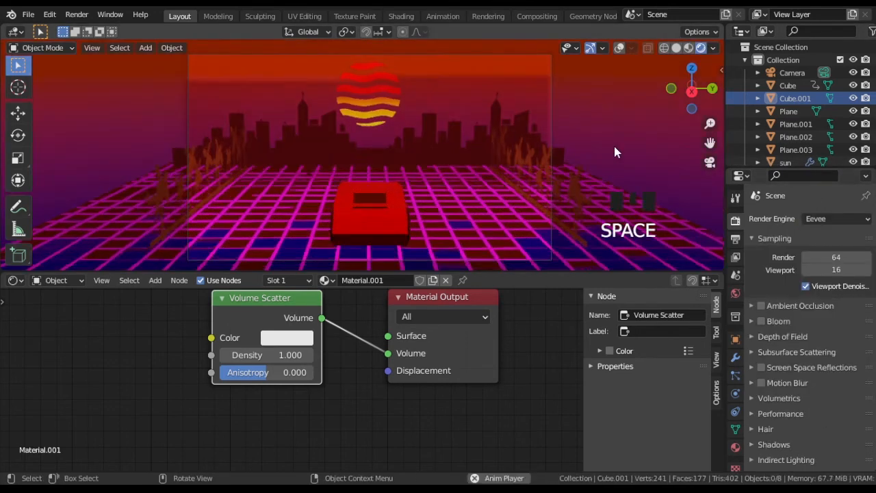
{"action": "left_click", "coordinate": [853, 98]}
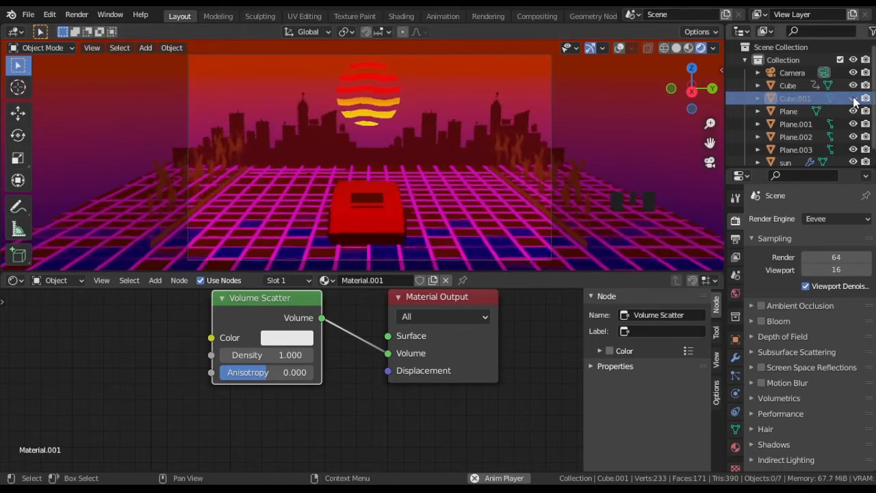
{"action": "left_click", "coordinate": [852, 98]}
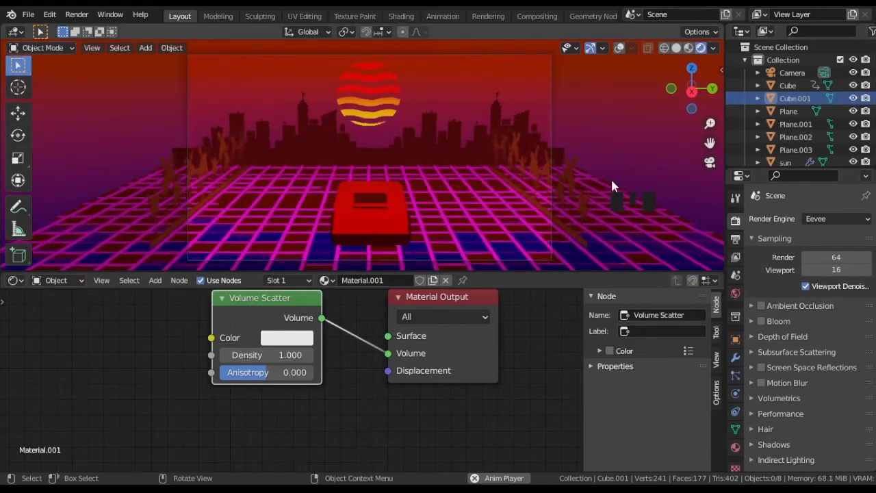
Step: Stop the animation playback and add a new material slot to the car
{"action": "key", "text": "space"}
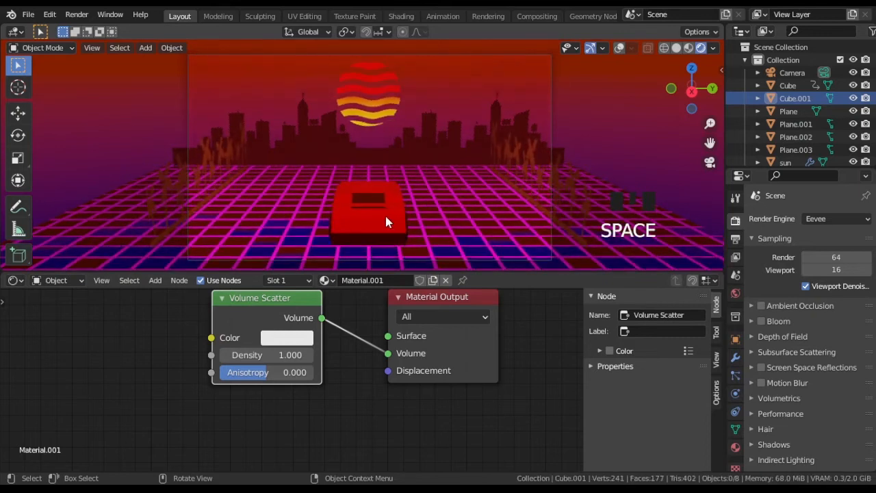
{"action": "left_click", "coordinate": [387, 222]}
{"action": "scroll", "coordinate": [367, 369], "scroll_direction": "down", "scroll_amount": 4}
{"action": "left_click", "coordinate": [735, 447]}
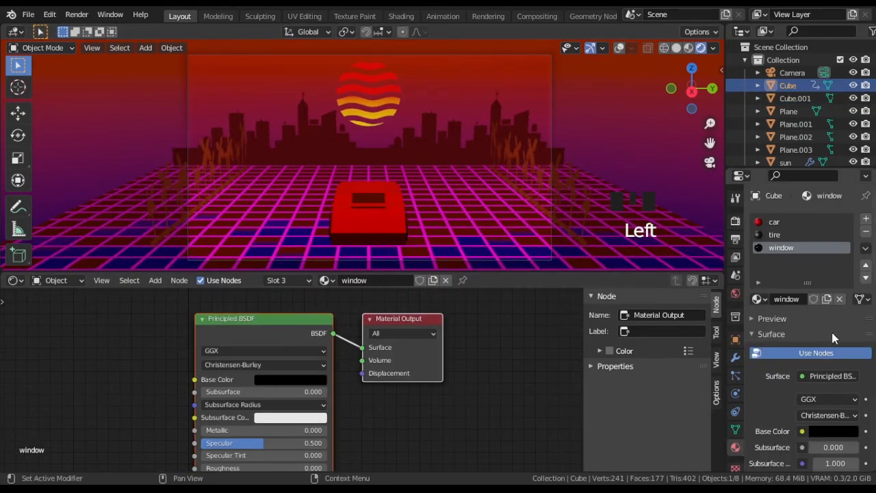
{"action": "left_click", "coordinate": [866, 219]}
Step: Turn on the viewport overlays and assign a new material named backlight to the two outer tail-light faces at the car's rear
{"action": "left_click", "coordinate": [355, 215]}
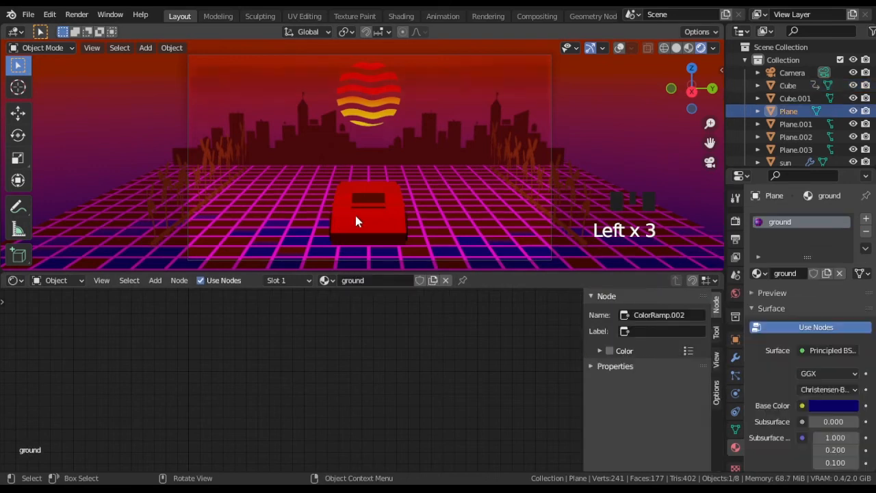
{"action": "left_click", "coordinate": [619, 48]}
{"action": "left_click", "coordinate": [367, 221]}
{"action": "key", "text": "Tab"}
{"action": "middle_click_drag", "start_coordinate": [371, 226], "coordinate": [384, 180], "text": "shift"}
{"action": "scroll", "coordinate": [410, 219], "scroll_direction": "up", "scroll_amount": 3}
{"action": "key", "text": "3"}
{"action": "left_click", "coordinate": [363, 206]}
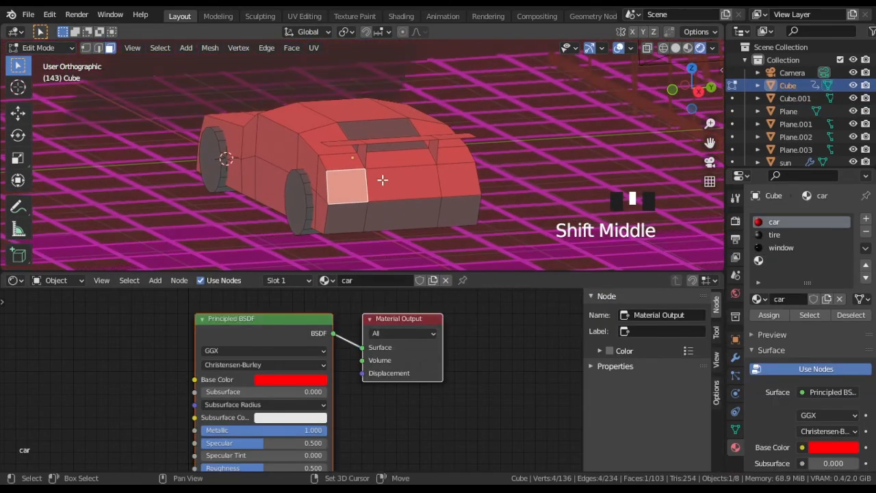
{"action": "left_click", "coordinate": [458, 185], "text": "shift"}
{"action": "left_click", "coordinate": [769, 260]}
{"action": "left_click", "coordinate": [812, 298]}
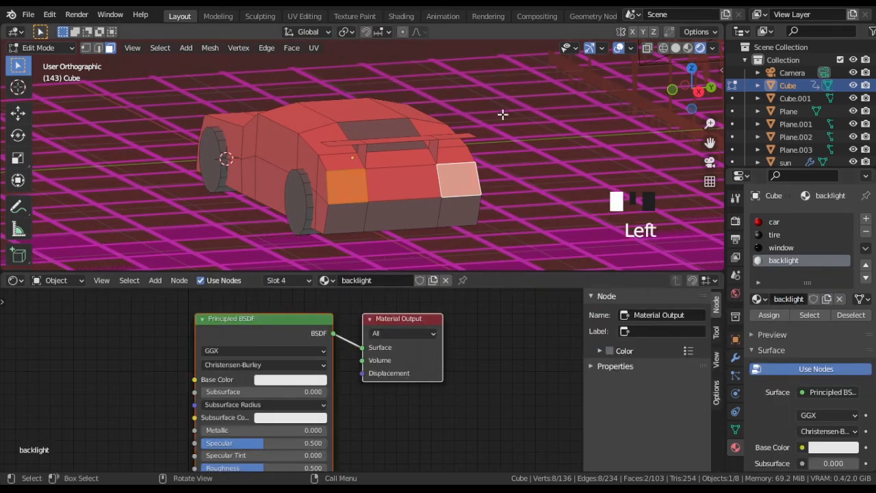
Step: Return to the camera view in Object Mode and give the backlight material a red emission colour with saturation 0.965 and value 1
{"action": "key", "text": "Tab"}
{"action": "key", "text": "KP_0"}
{"action": "middle_click_drag", "start_coordinate": [379, 317], "coordinate": [432, 383]}
{"action": "left_click", "coordinate": [346, 361]}
{"action": "left_click_drag", "start_coordinate": [424, 274], "coordinate": [424, 193]}
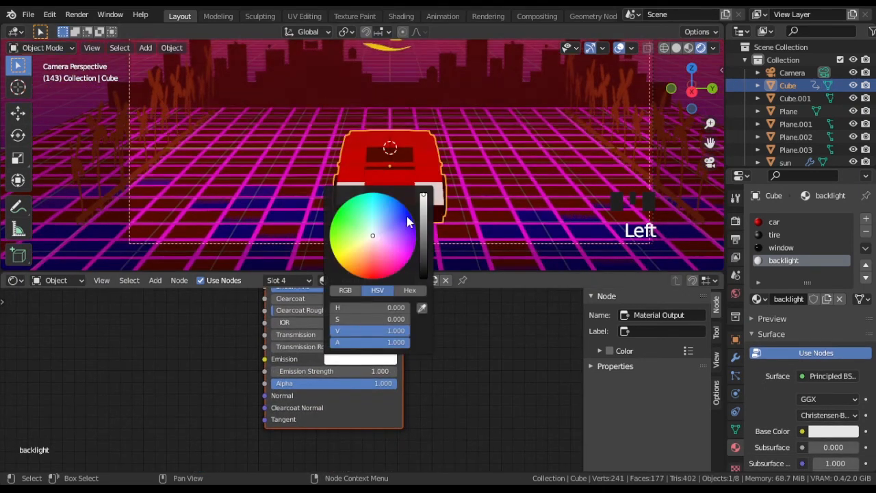
{"action": "mouse_move", "coordinate": [375, 249]}
{"action": "left_mouse_down"}
{"action": "mouse_move", "coordinate": [376, 276]}
{"action": "mouse_move", "coordinate": [374, 268]}
{"action": "left_mouse_up"}
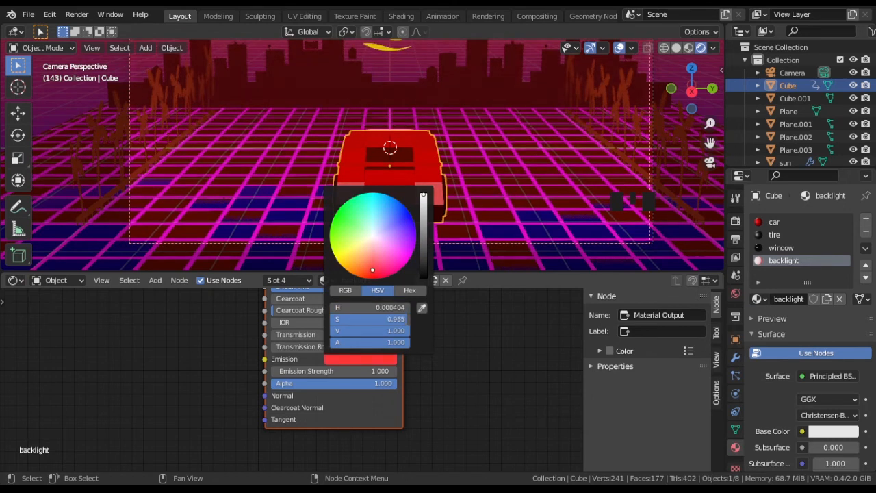
{"action": "scroll", "coordinate": [470, 134], "scroll_direction": "down", "scroll_amount": 2}
{"action": "middle_click_drag", "start_coordinate": [470, 134], "coordinate": [462, 160], "text": "shift"}
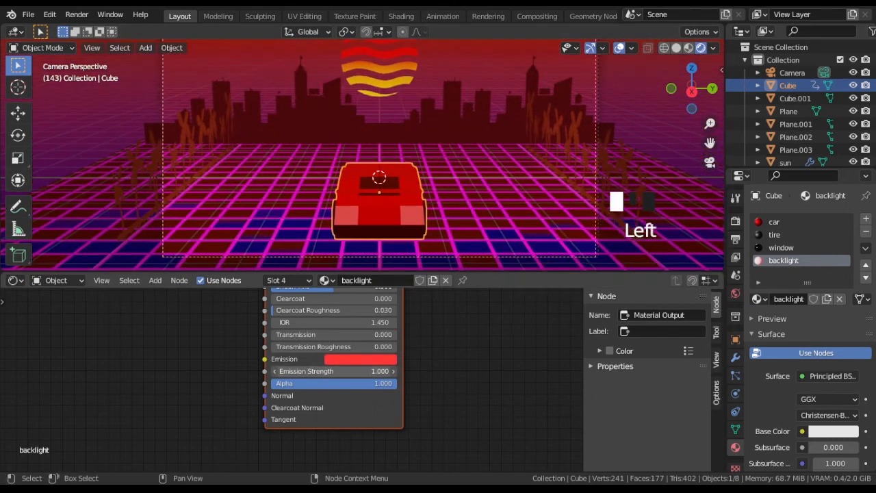
Step: Set the backlight material's emission strength to 5 and shift its emission colour to a darker, slightly orange red
{"action": "double_click", "coordinate": [316, 371]}
{"action": "left_click", "coordinate": [371, 359]}
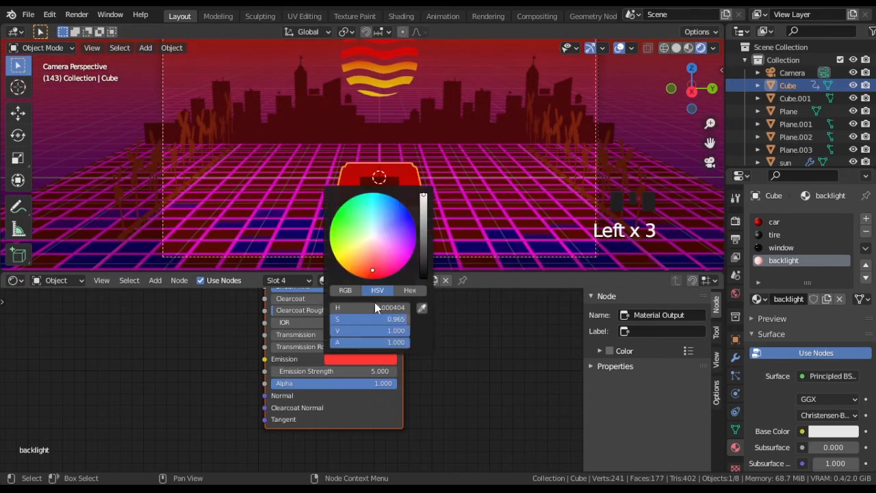
{"action": "left_click", "coordinate": [379, 274]}
{"action": "left_click", "coordinate": [380, 362]}
{"action": "left_click_drag", "start_coordinate": [378, 275], "coordinate": [372, 276]}
{"action": "left_click", "coordinate": [370, 360]}
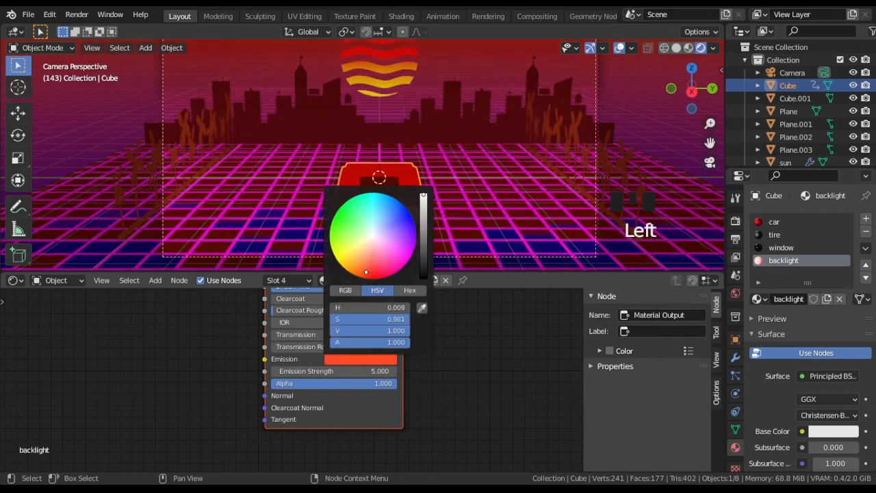
Step: Switch the render engine to Cycles and enlarge the 3D viewport to examine the car's backlights in the camera view
{"action": "left_click", "coordinate": [735, 220]}
{"action": "left_click", "coordinate": [836, 219]}
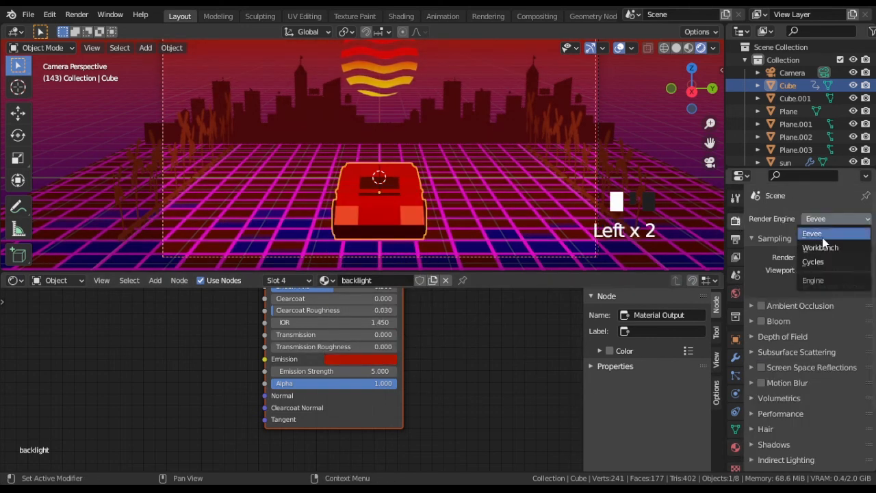
{"action": "left_click", "coordinate": [822, 266]}
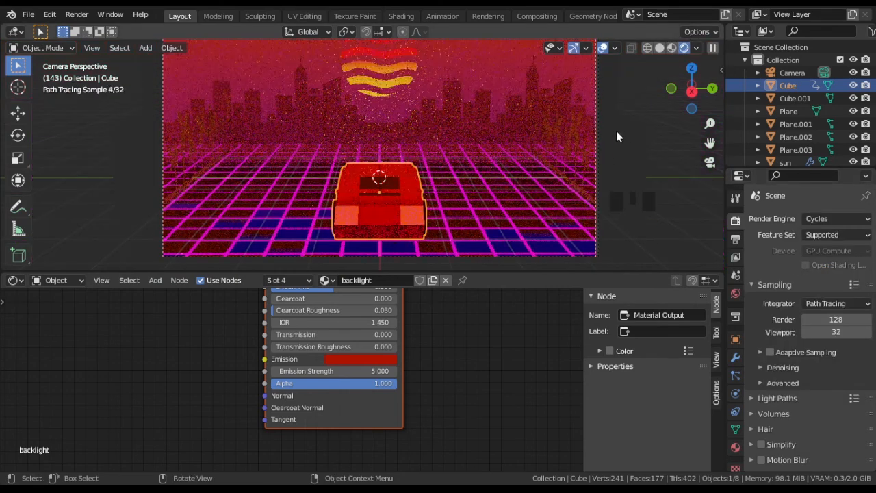
{"action": "middle_click_drag", "start_coordinate": [616, 130], "coordinate": [606, 154], "text": "shift"}
{"action": "scroll", "coordinate": [613, 141], "scroll_direction": "down", "scroll_amount": 1}
{"action": "left_click_drag", "start_coordinate": [3, 266], "coordinate": [400, 310]}
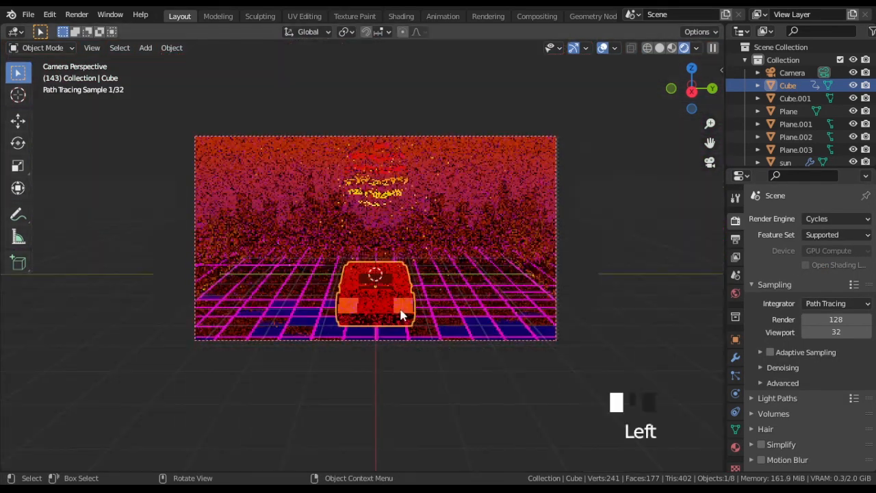
{"action": "scroll", "coordinate": [417, 315], "scroll_direction": "up", "scroll_amount": 2}
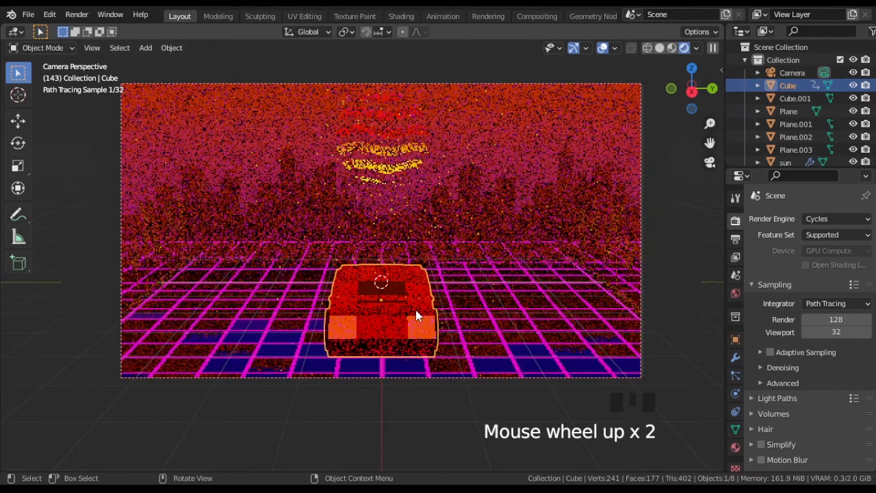